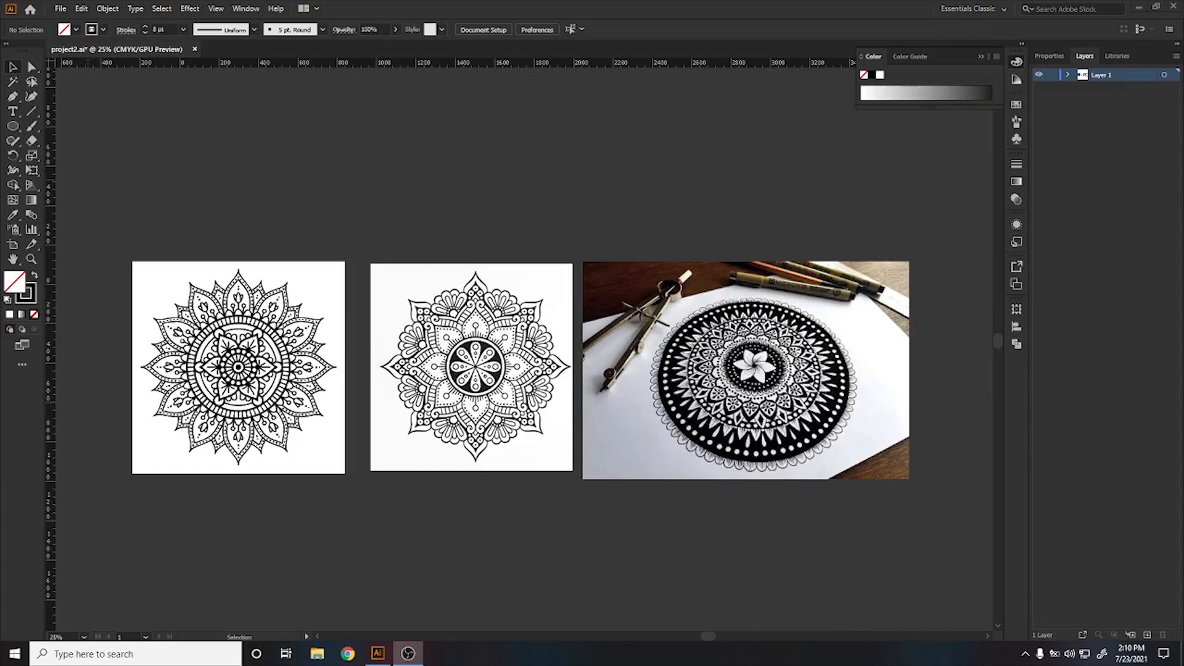
# - Add a new layer above Layer 1, and hide and lock Layer 1 with the reference images
pyautogui.click(1147, 634)
pyautogui.click(1038, 88)
pyautogui.click(1051, 88)
pyautogui.moveTo(345, 411); pyautogui.dragTo(578, 415)
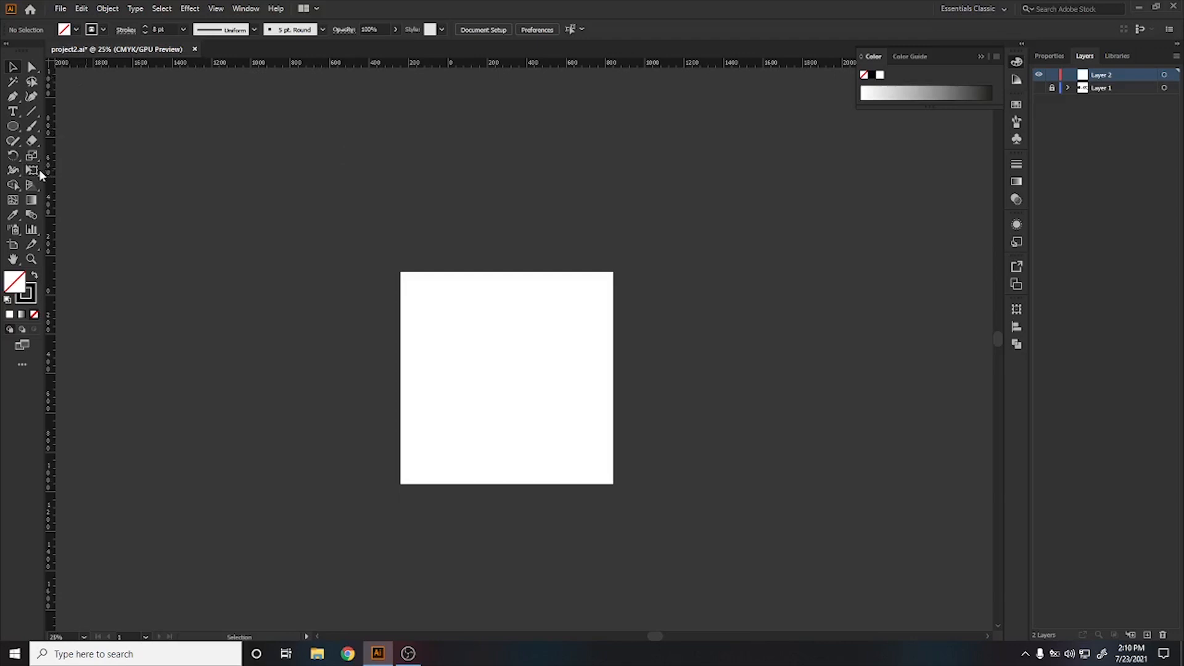
# - Place a vertical guide and align it to the horizontal center of the artboard
pyautogui.moveTo(54, 179); pyautogui.dragTo(512, 237)
pyautogui.moveTo(513, 237); pyautogui.dragTo(512, 238)
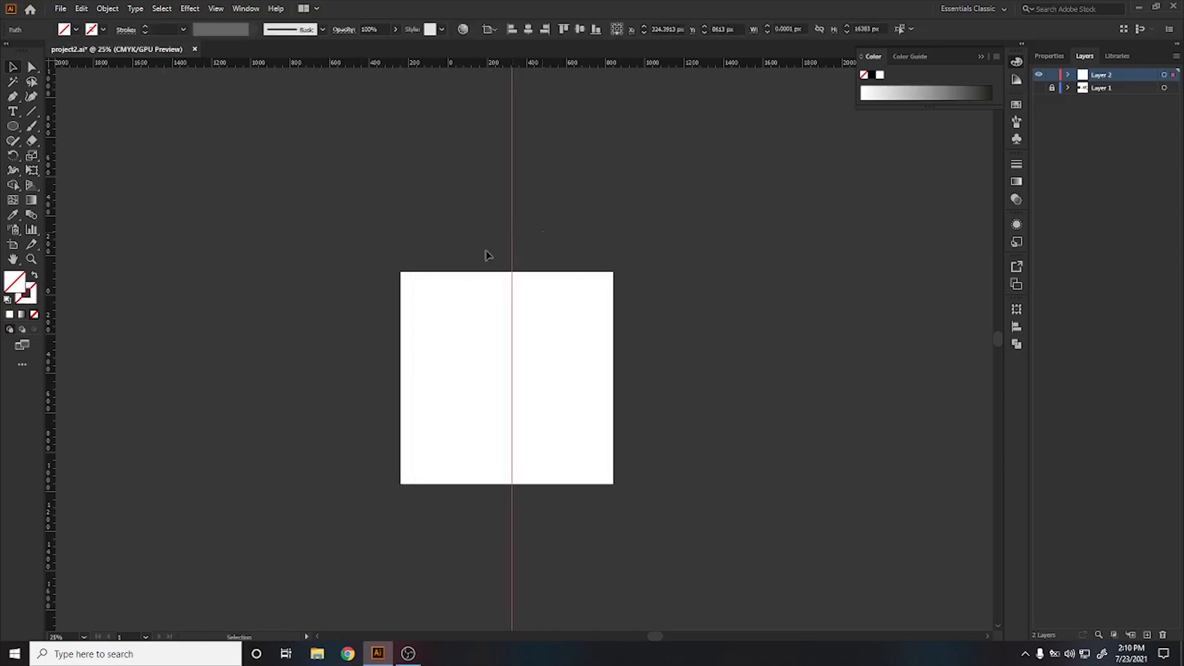
pyautogui.click(528, 29)
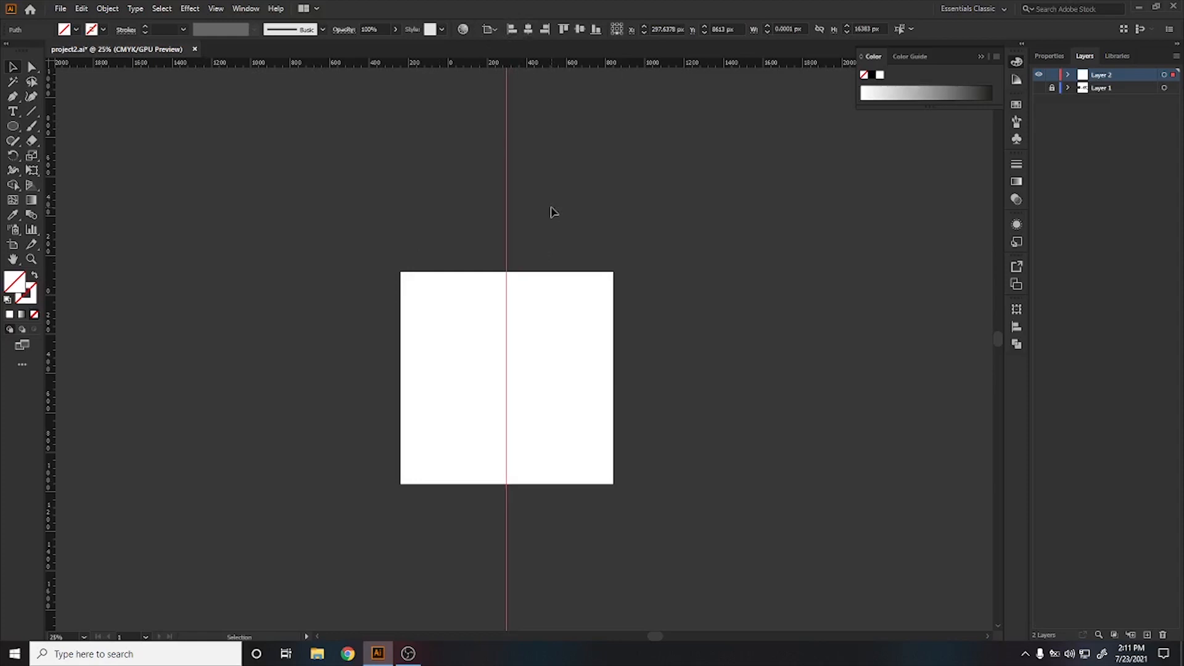
# - Create a copy of the vertical guide rotated by 360/12 degrees
pyautogui.rightClick(508, 221)
pyautogui.moveTo(598, 365)
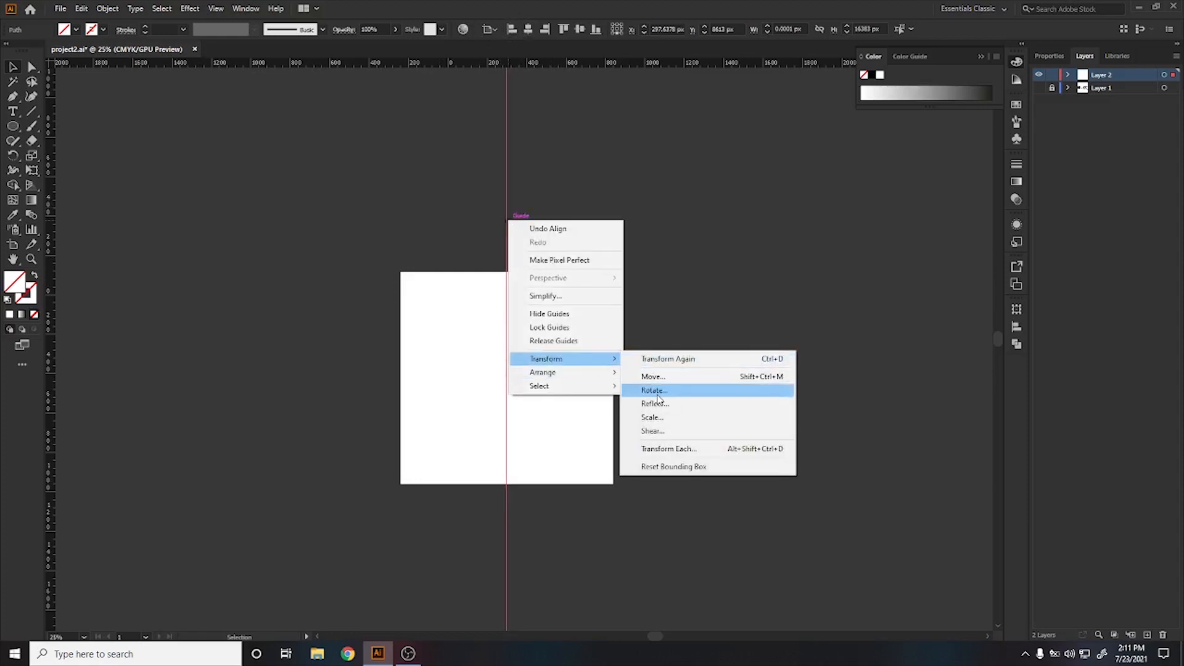
pyautogui.click(655, 389)
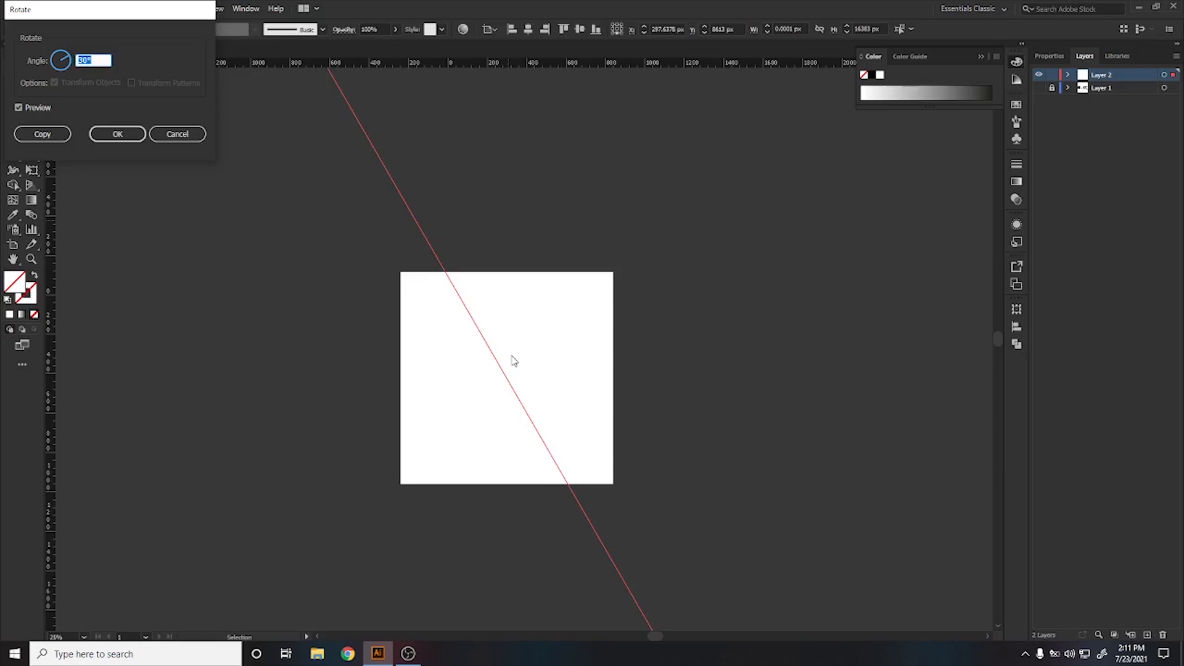
pyautogui.write('360/12')
pyautogui.click(67, 135)
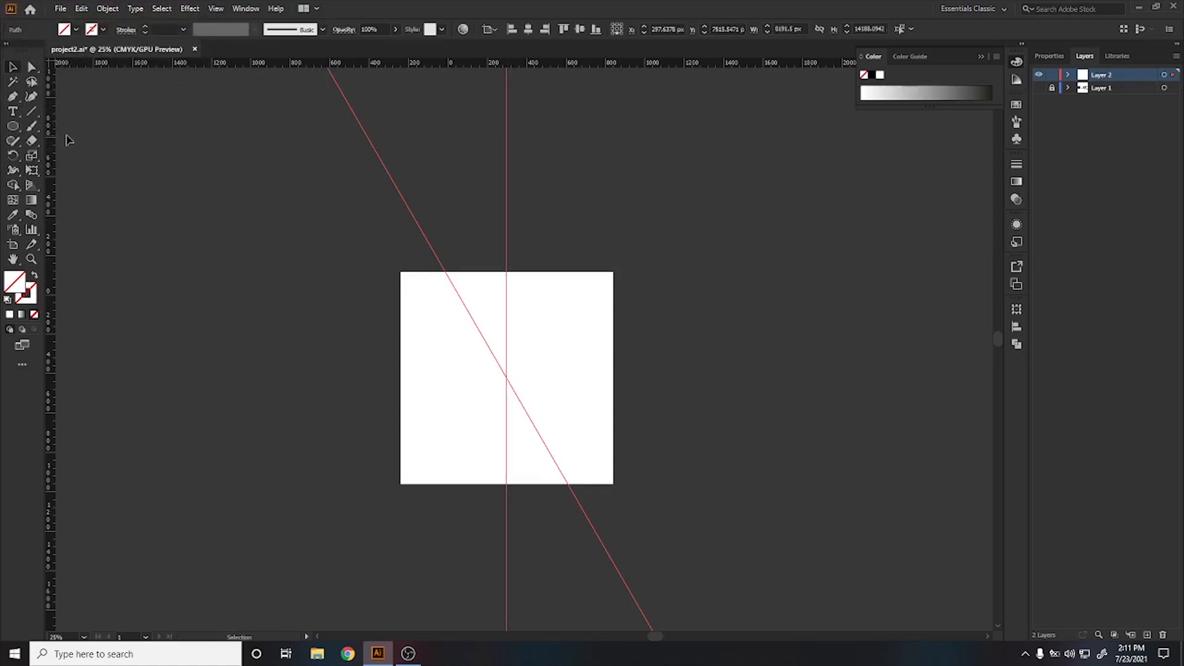
# - Repeat the rotated guide copy four times around the center and lock the guide layer
pyautogui.hotkey('ctrl', 'd')
pyautogui.hotkey('ctrl', 'd')
pyautogui.hotkey('ctrl', 'd')
pyautogui.hotkey('ctrl', 'd')
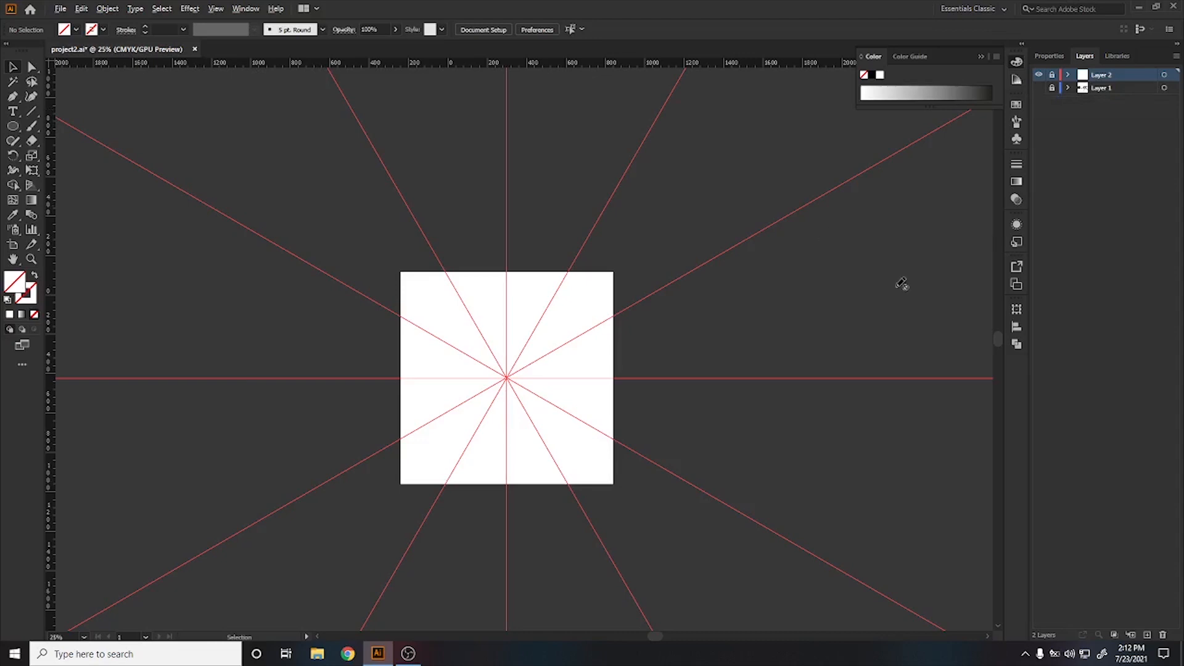
# - Add a new layer above the guide layer and name it Solid
pyautogui.scroll(5, 516, 372)
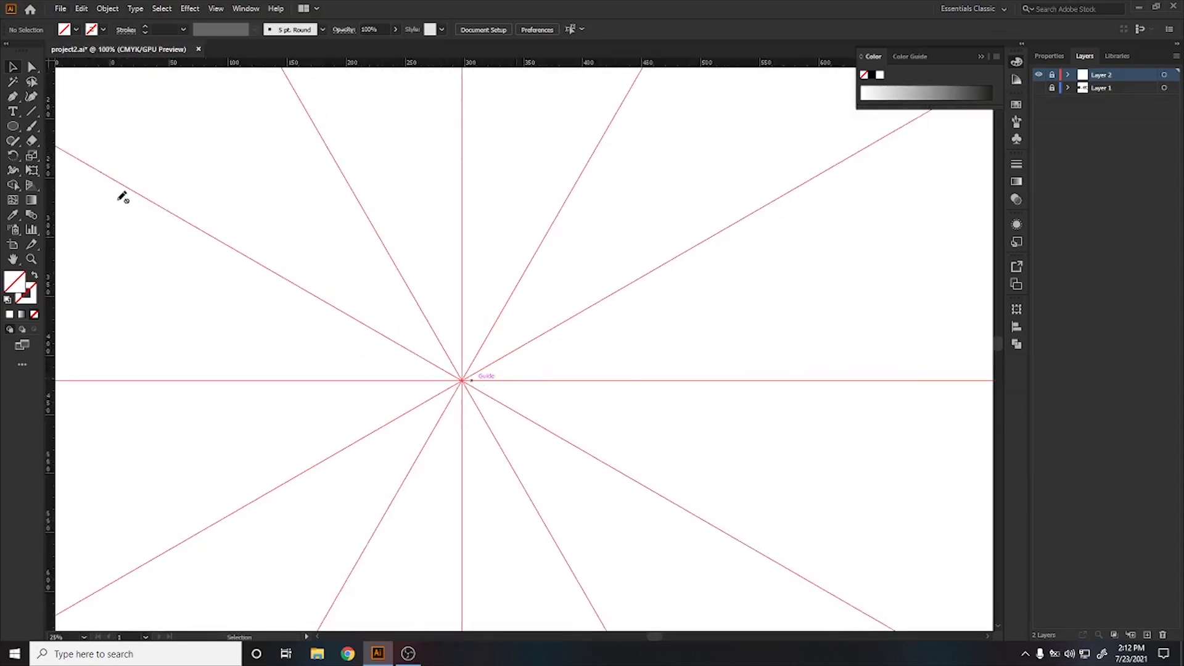
pyautogui.click(12, 125)
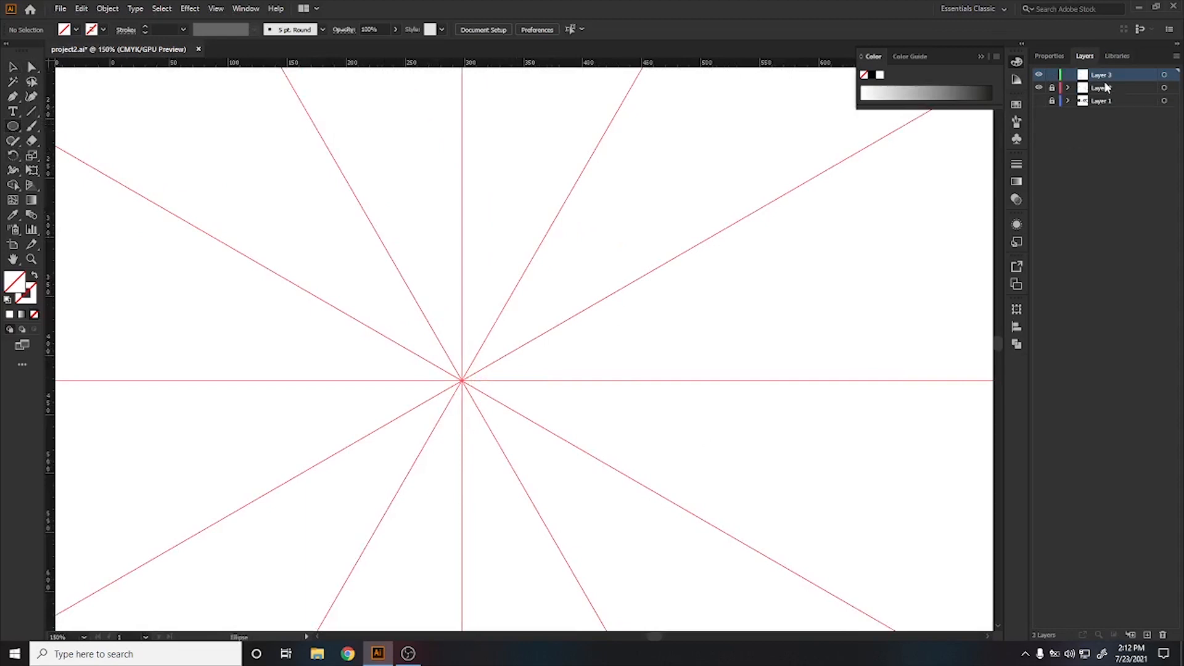
pyautogui.hotkey('ctrl', 'l')
pyautogui.write('Solid')
pyautogui.press('Return')
# - Draw a circle about 167 px wide centered on the guide intersection, with a white fill and black stroke
pyautogui.moveTo(462, 380); pyautogui.dragTo(559, 407)
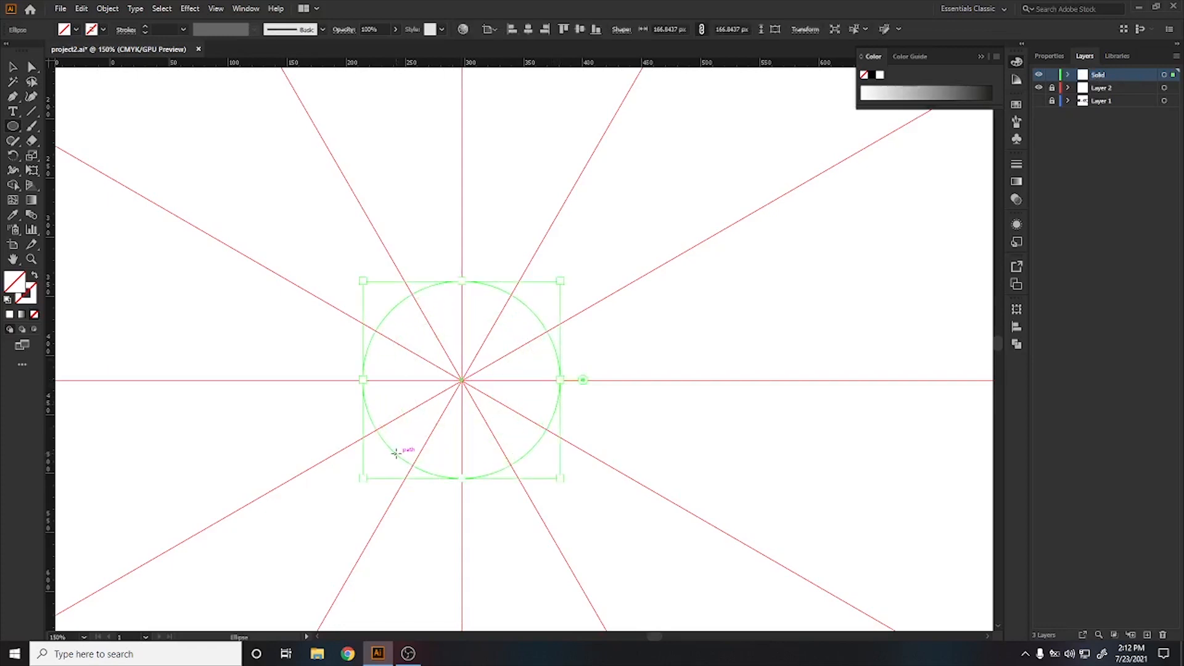
pyautogui.press('d')
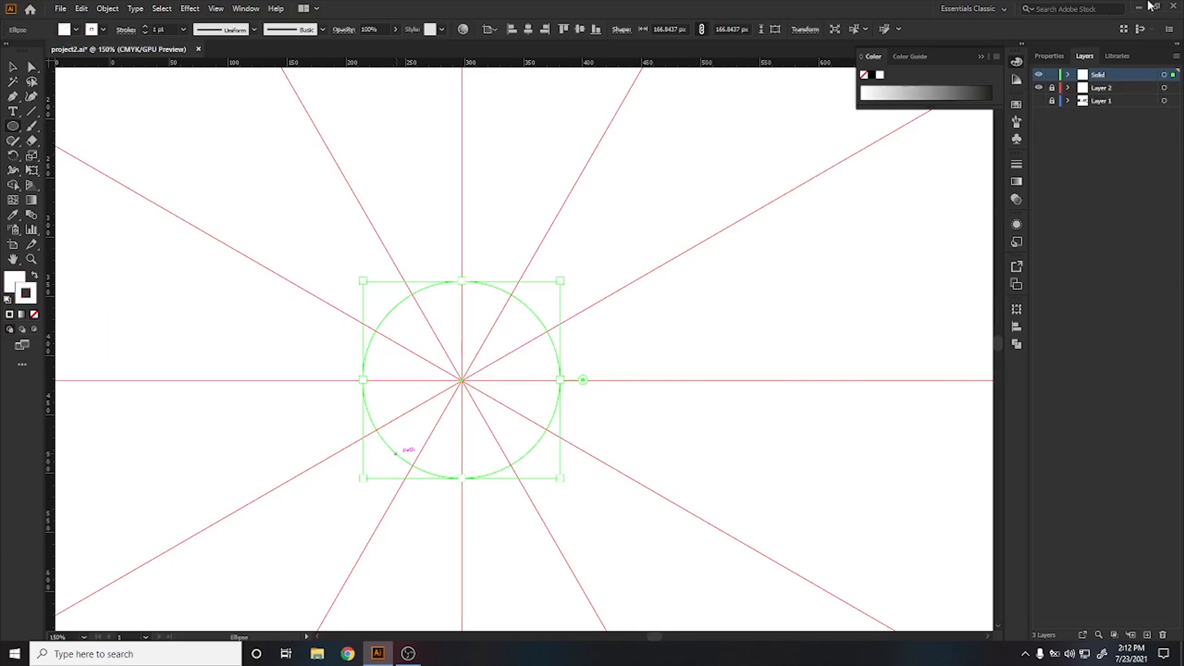
pyautogui.click(868, 72)
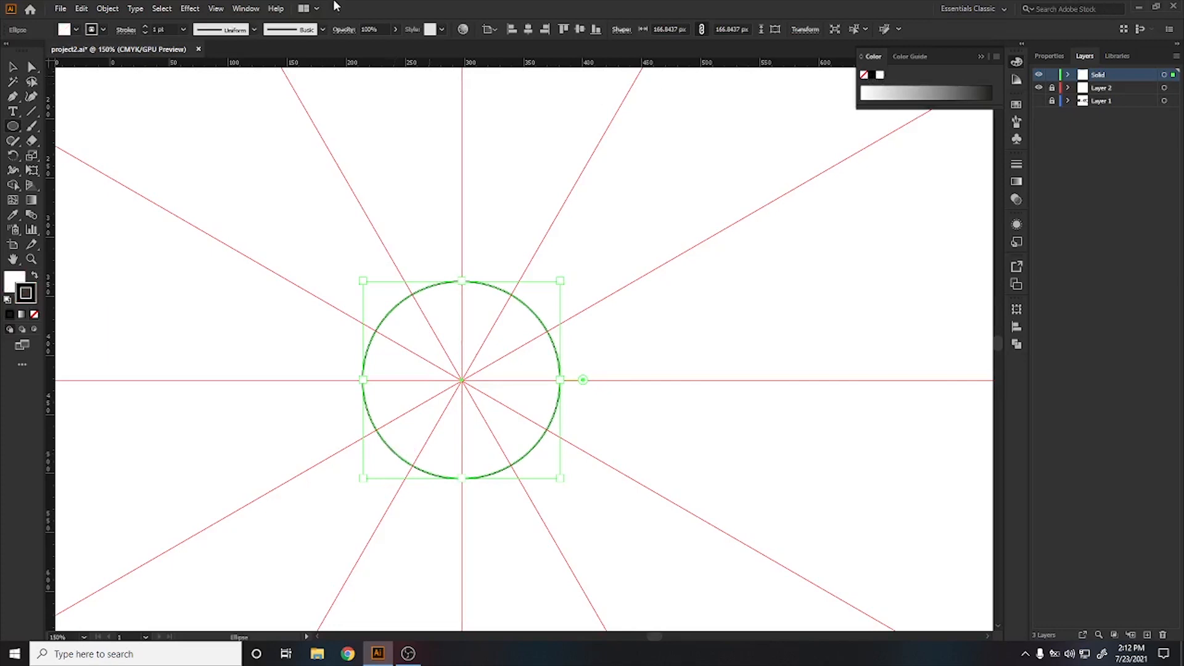
# - Set the circle's stroke weight to 8 pt
pyautogui.click(157, 29)
pyautogui.press('Up')
pyautogui.press('Up')
pyautogui.press('Up')
pyautogui.press('Up')
pyautogui.press('Up')
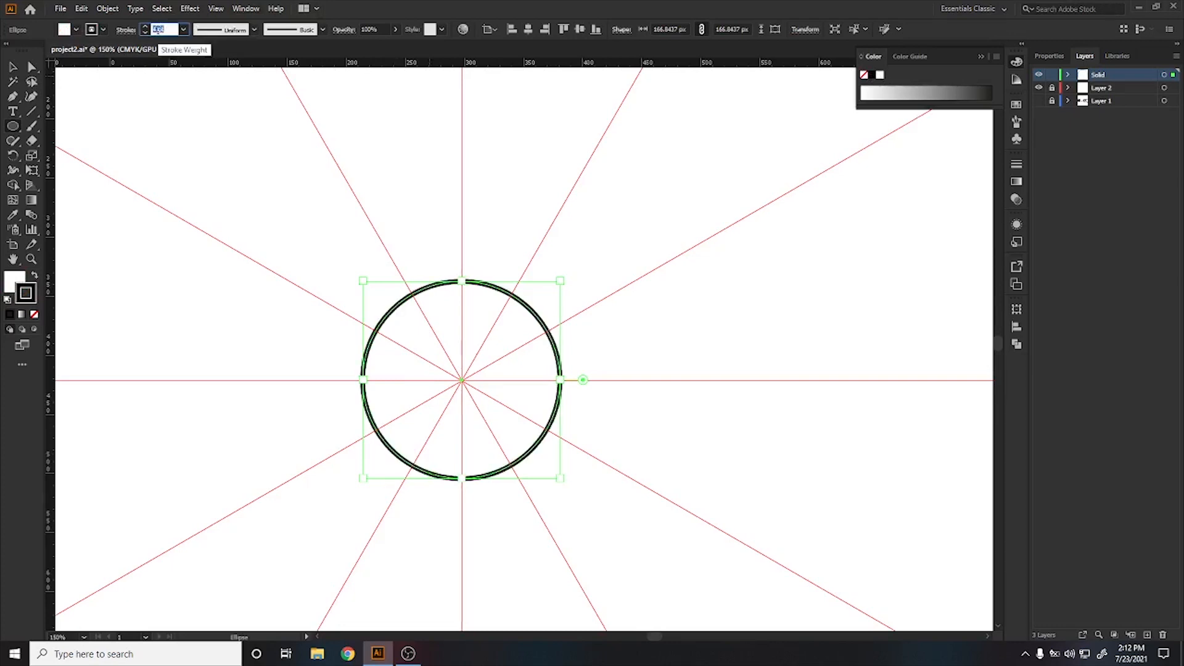
pyautogui.press('Up')
pyautogui.press('Up')
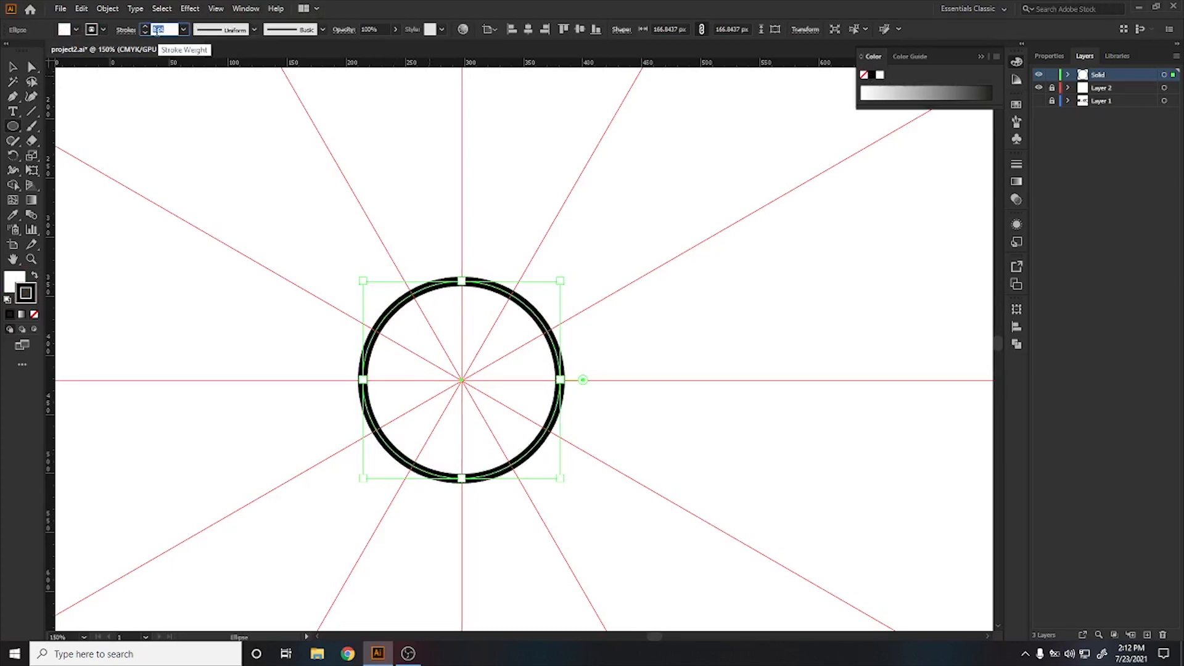
# - Align the circle's stroke to the inside of its path and deselect the circle
pyautogui.click(125, 29)
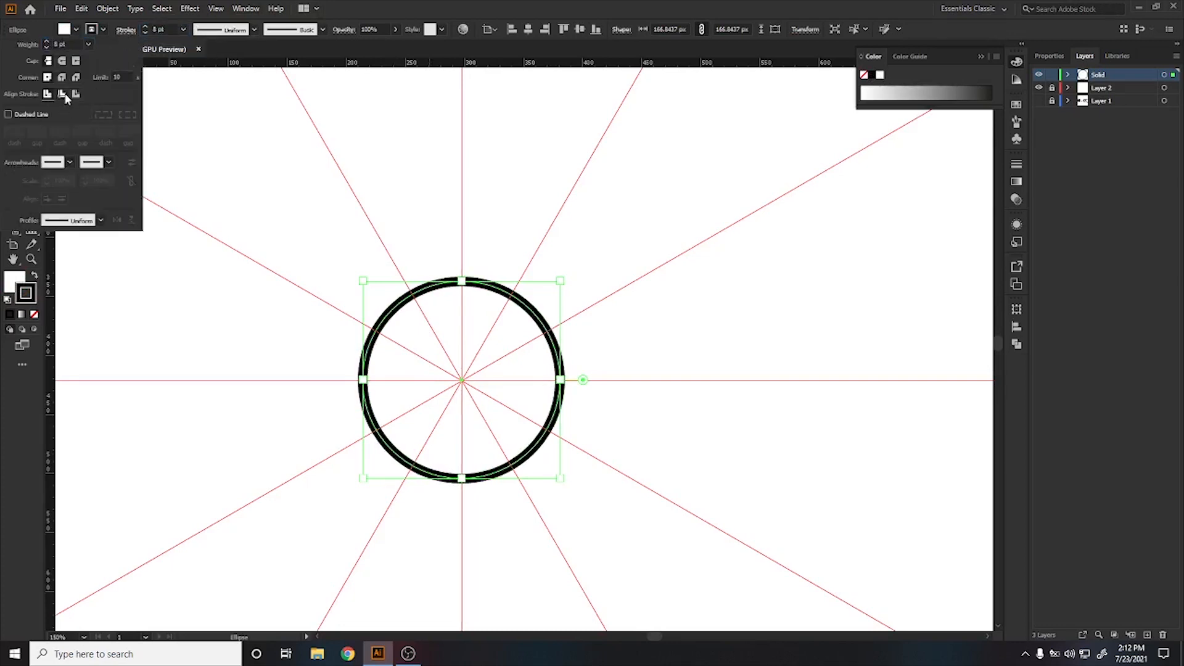
pyautogui.click(62, 94)
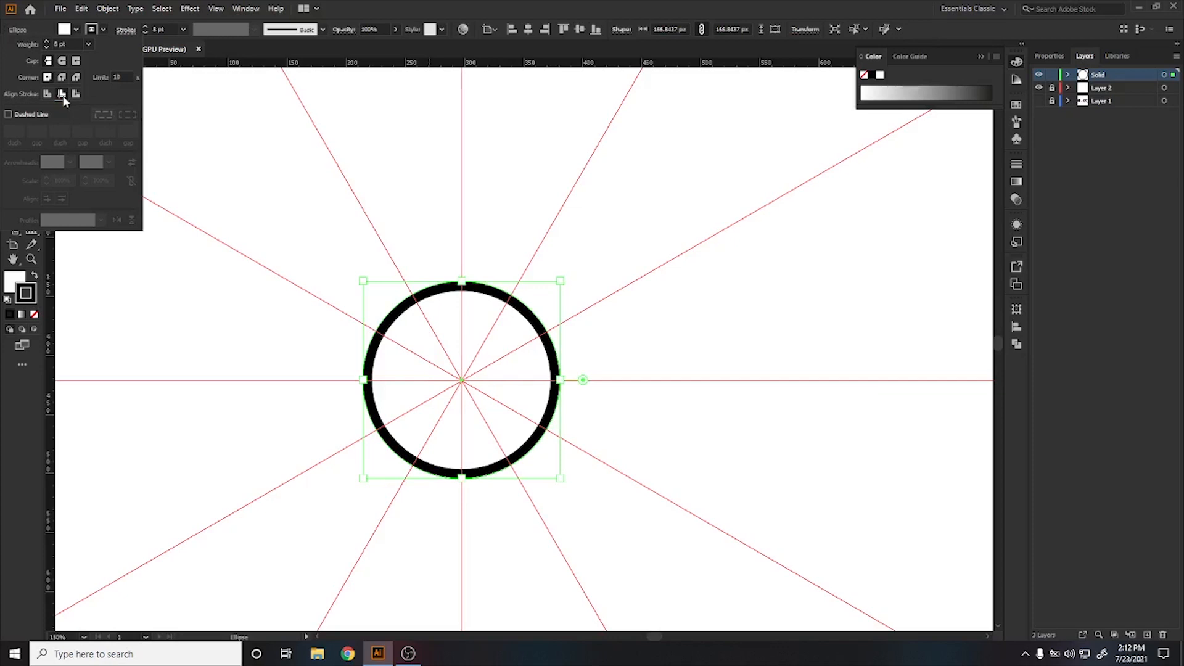
pyautogui.click(499, 6)
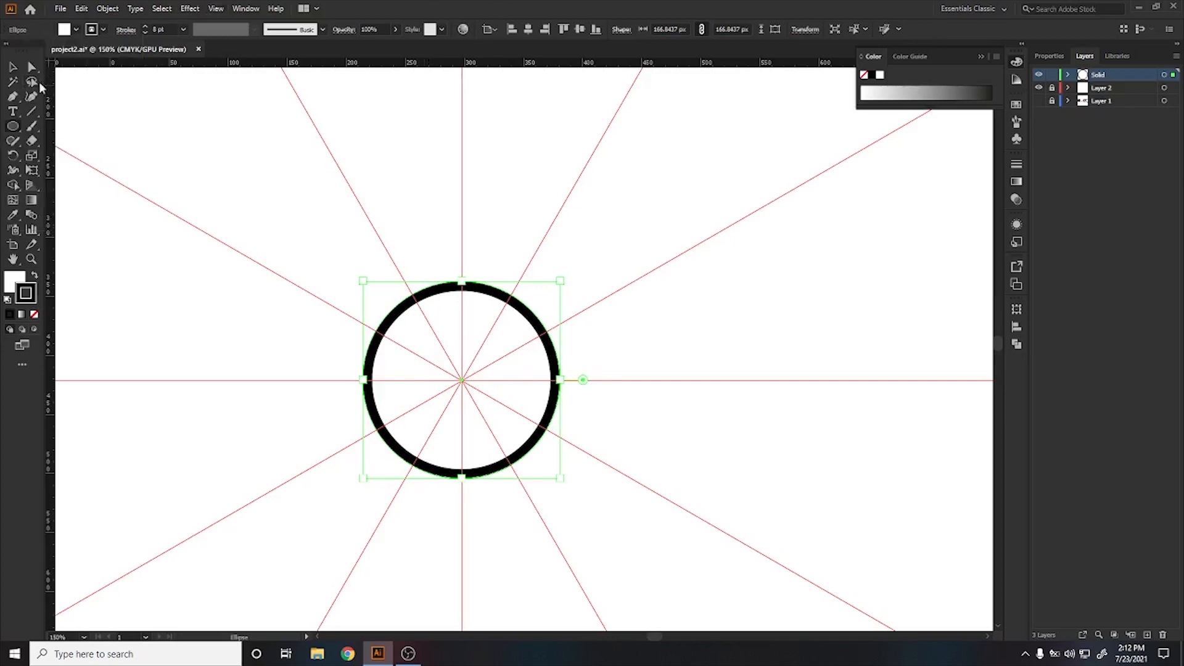
pyautogui.click(12, 67)
pyautogui.click(227, 198)
pyautogui.scroll(-5, 283, 330)
pyautogui.scroll(3, 284, 330)
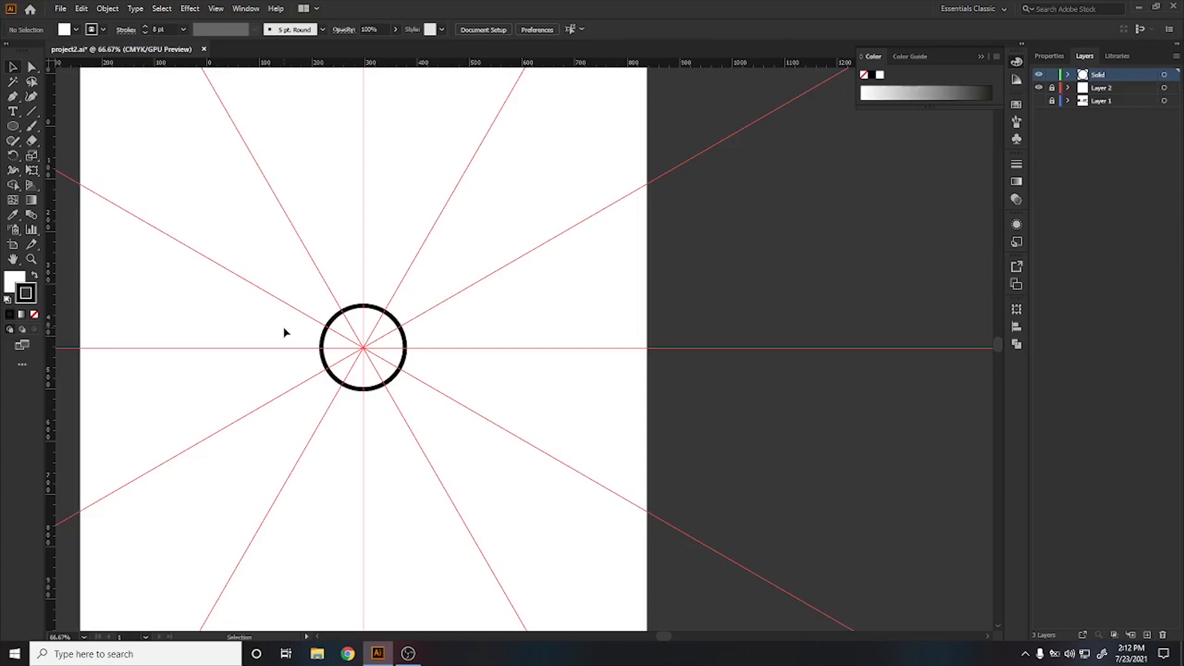
# - Add a new layer above Solid and name it Repet
pyautogui.click(1147, 634)
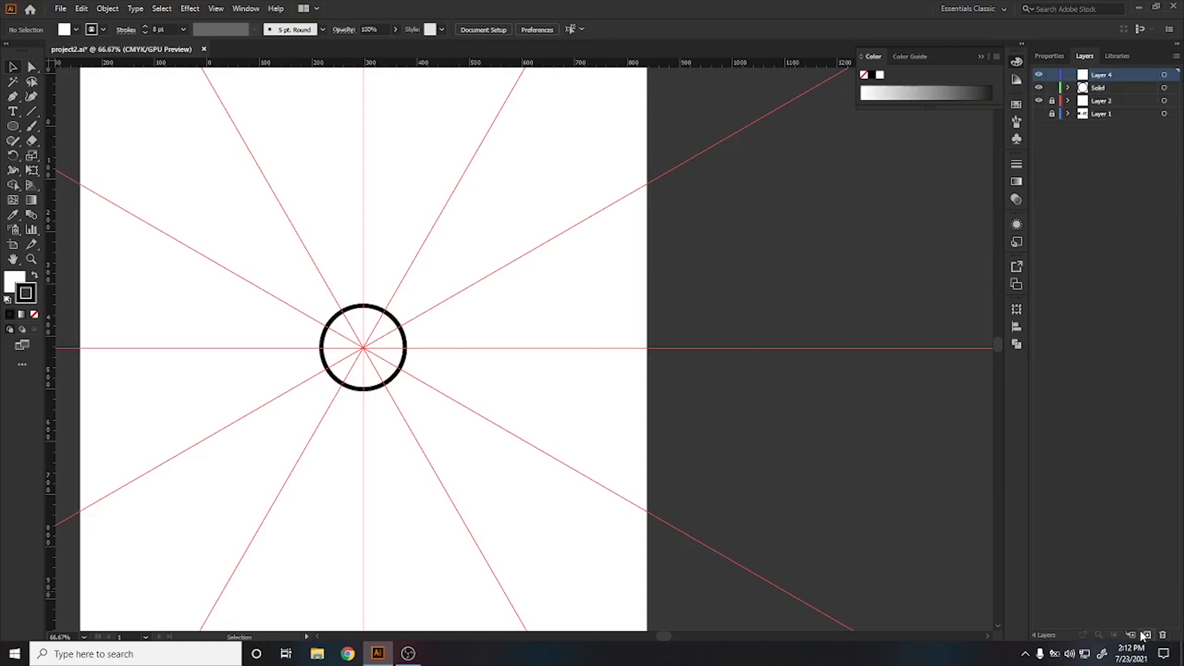
pyautogui.doubleClick(1095, 79)
pyautogui.write('Repet')
pyautogui.press('Return')
# - Draw a circle about 1080 px wide centered on the guide intersection, filling the artboard width, and remove its fill
pyautogui.click(12, 125)
pyautogui.moveTo(363, 348)
pyautogui.mouseDown()
pyautogui.moveTo(647, 374)
pyautogui.moveTo(647, 348)
pyautogui.mouseUp()
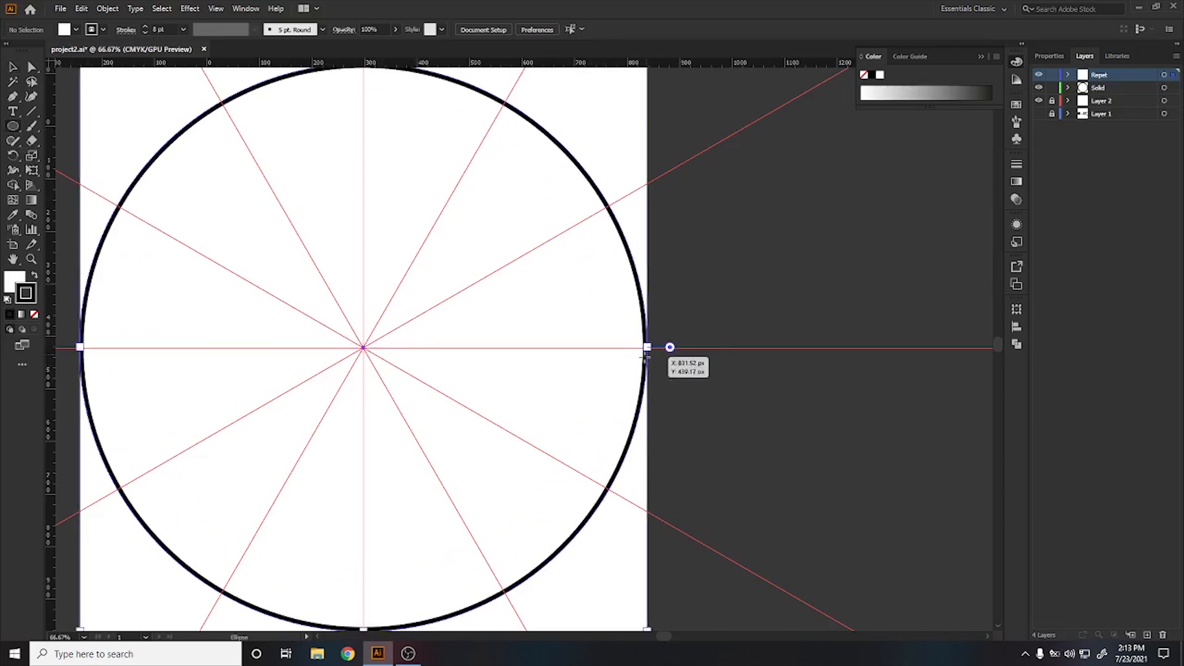
pyautogui.press('x')
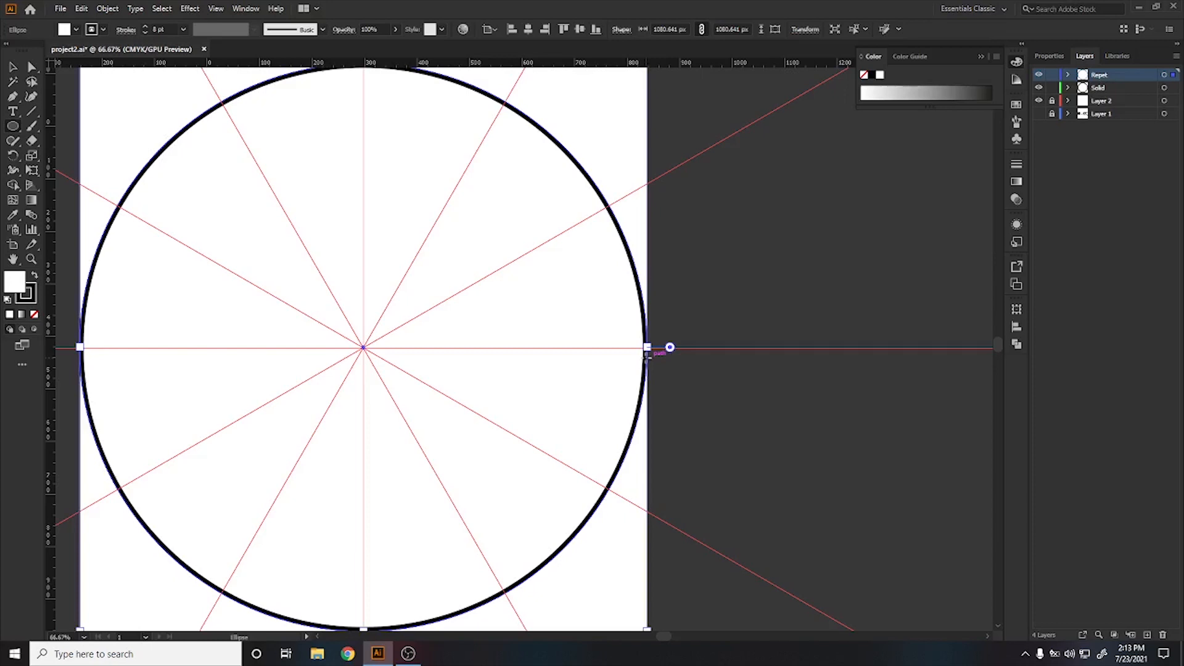
pyautogui.press('/')
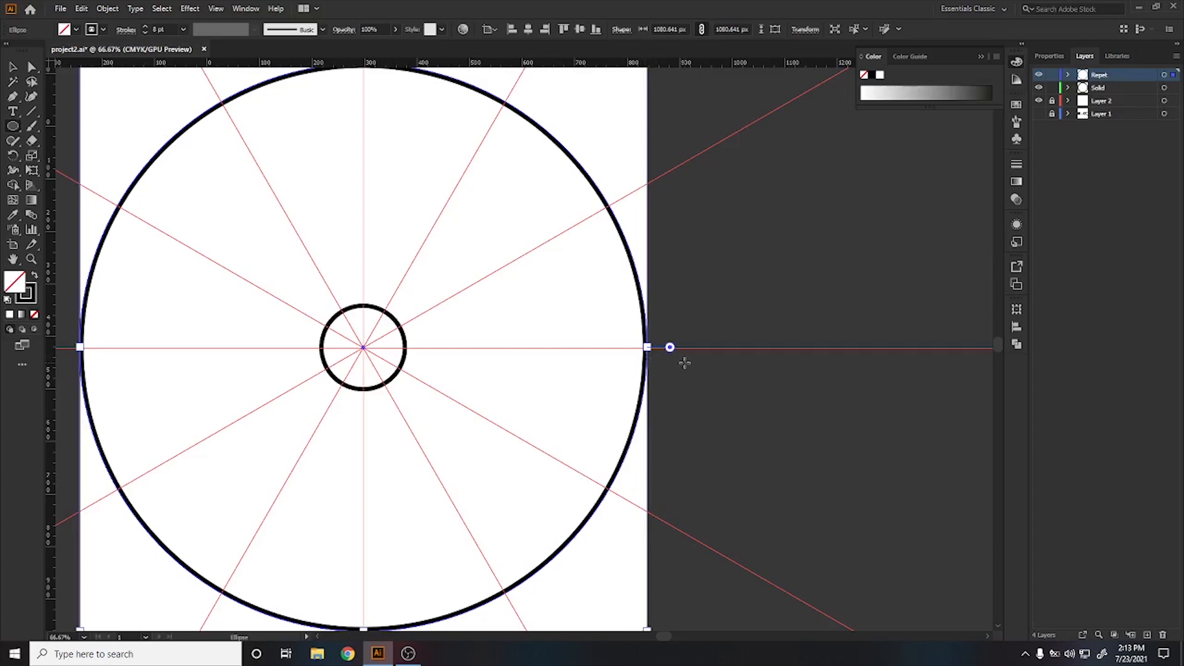
pyautogui.click(491, 30)
pyautogui.click(9, 67)
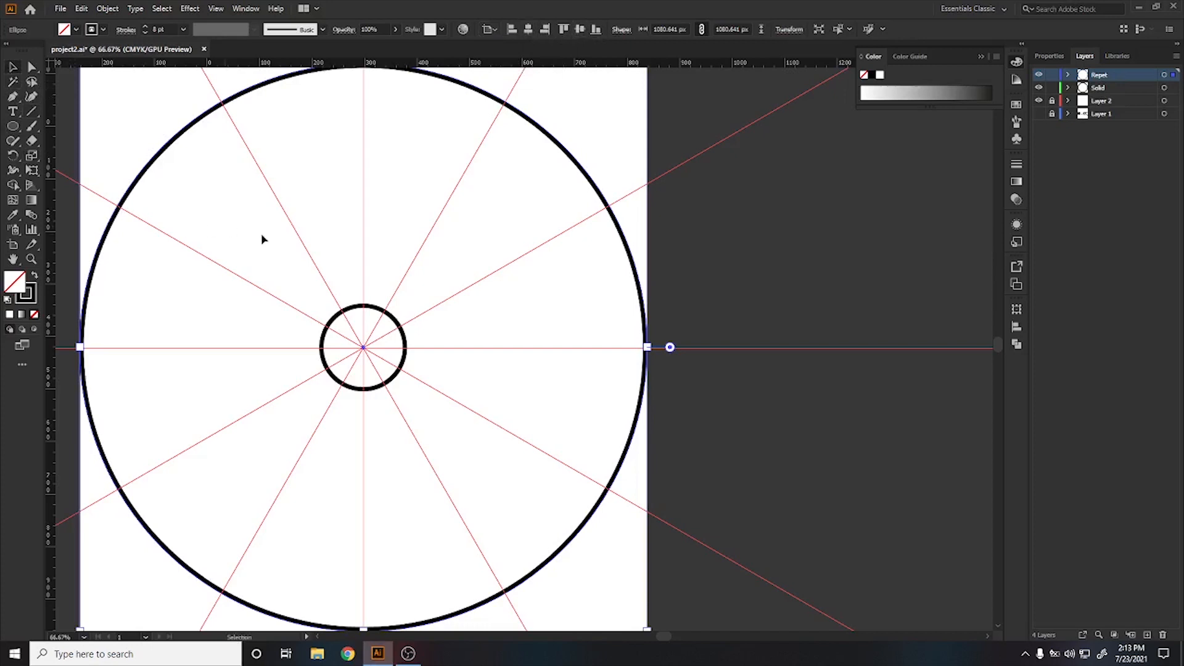
pyautogui.scroll(-1, 423, 423)
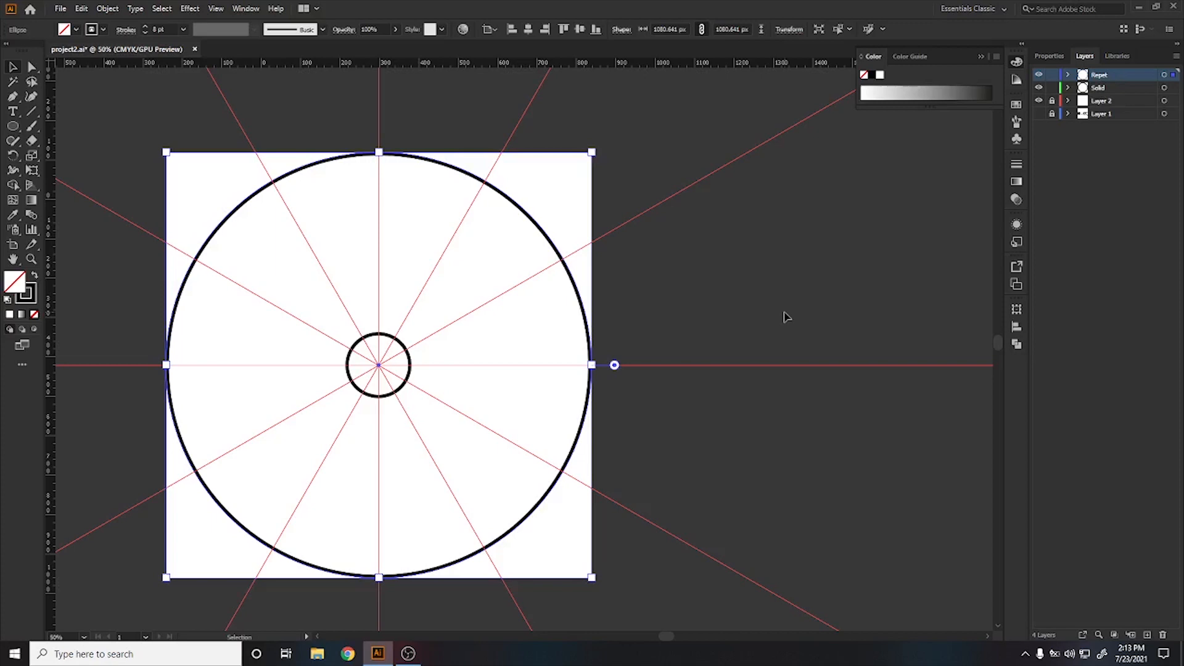
pyautogui.click(775, 203)
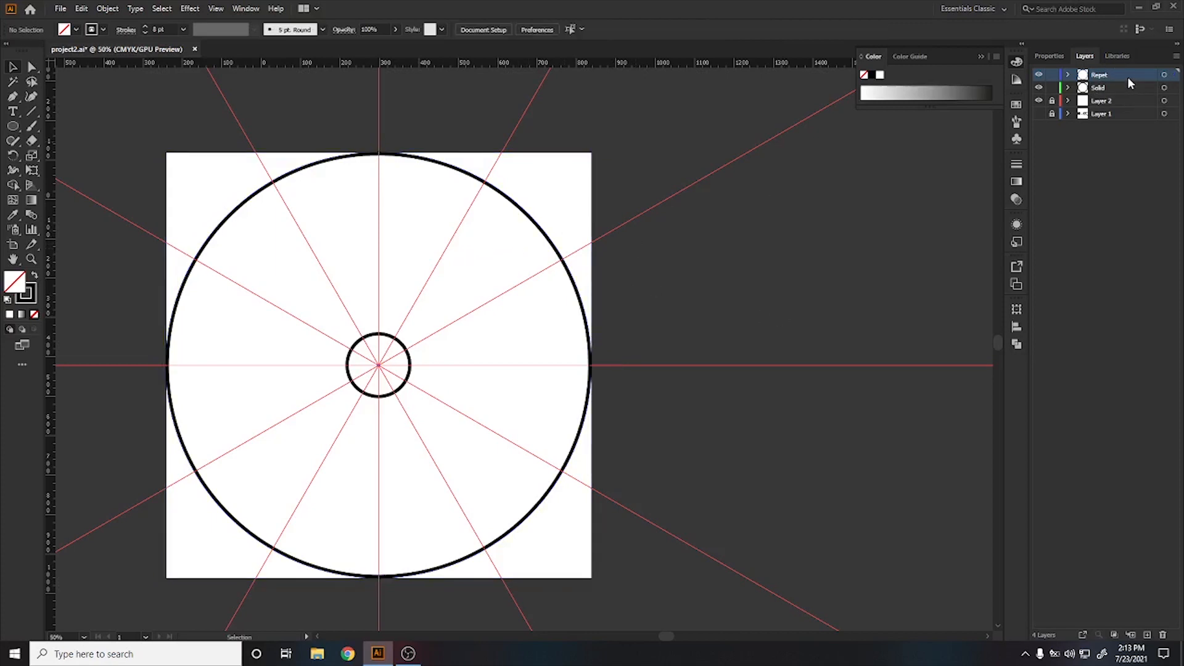
# - Apply a Transform effect to the whole Repet layer with a rotation angle of 360/12 degrees and 11 copies
pyautogui.click(1164, 75)
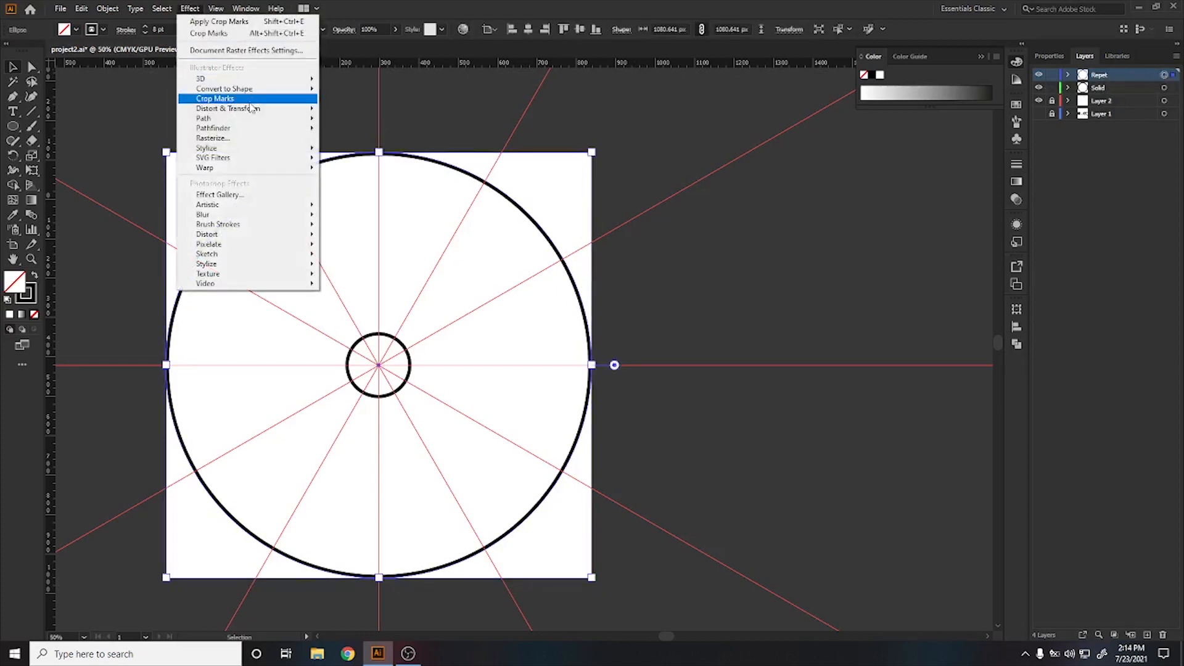
pyautogui.moveTo(250, 110)
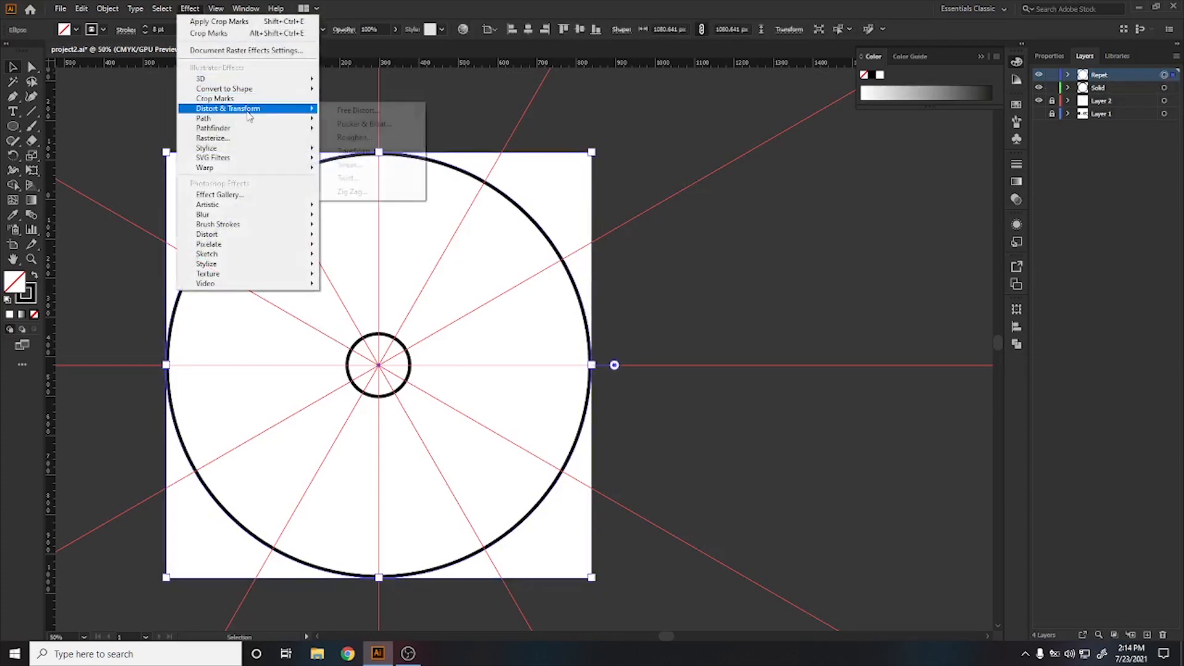
pyautogui.click(363, 151)
pyautogui.moveTo(792, 192)
pyautogui.mouseDown()
pyautogui.moveTo(593, 184)
pyautogui.moveTo(776, 185)
pyautogui.mouseUp()
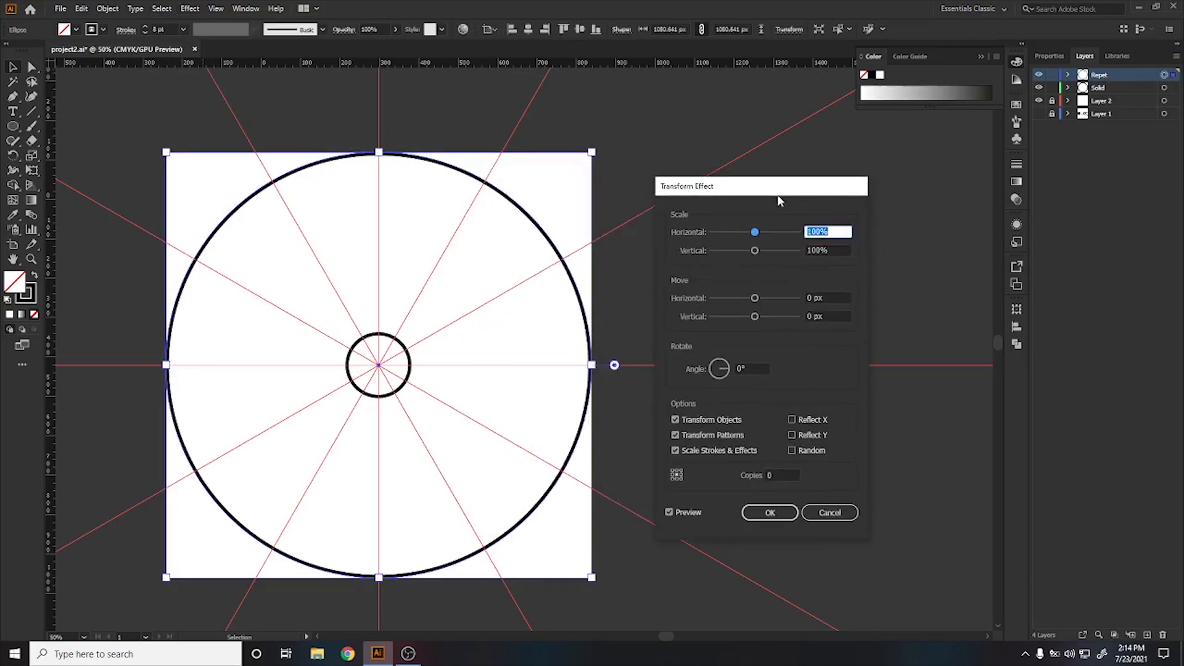
pyautogui.click(750, 364)
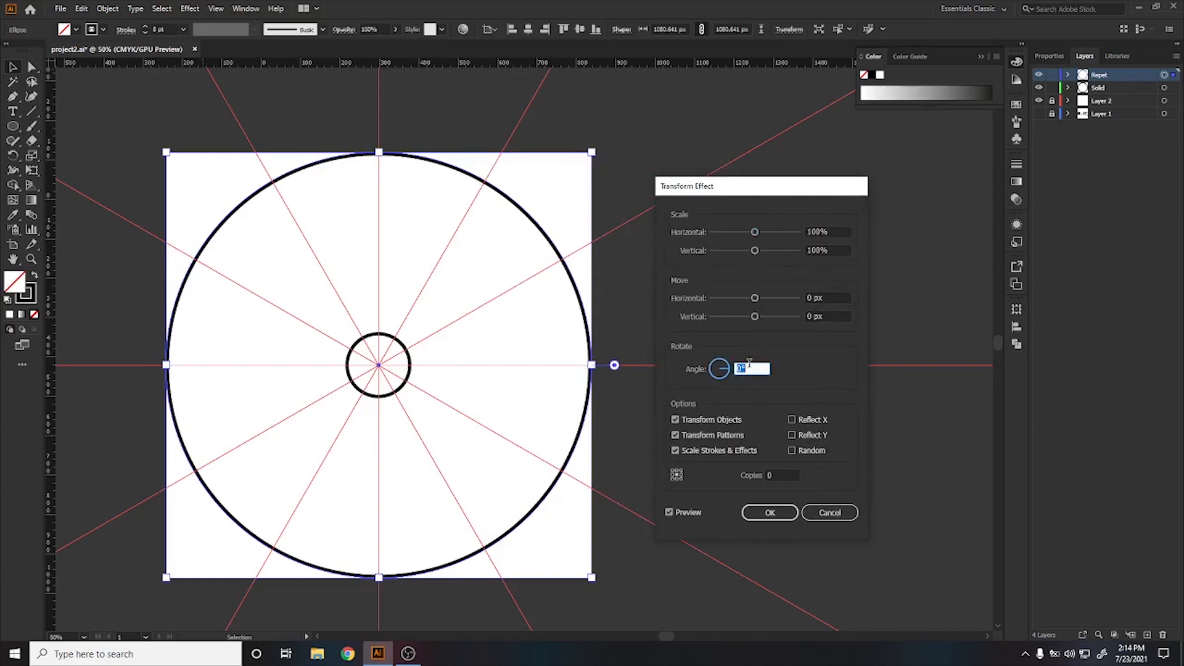
pyautogui.write('360/12')
pyautogui.click(781, 475)
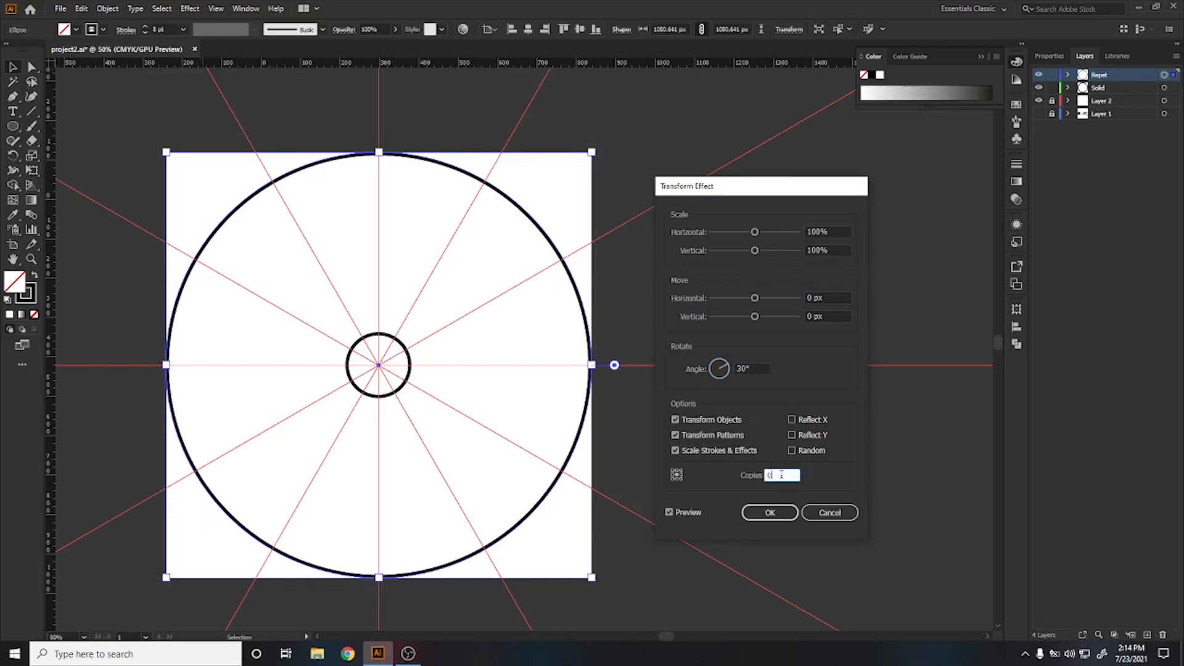
pyautogui.press('BackSpace')
pyautogui.write('11')
pyautogui.click(768, 514)
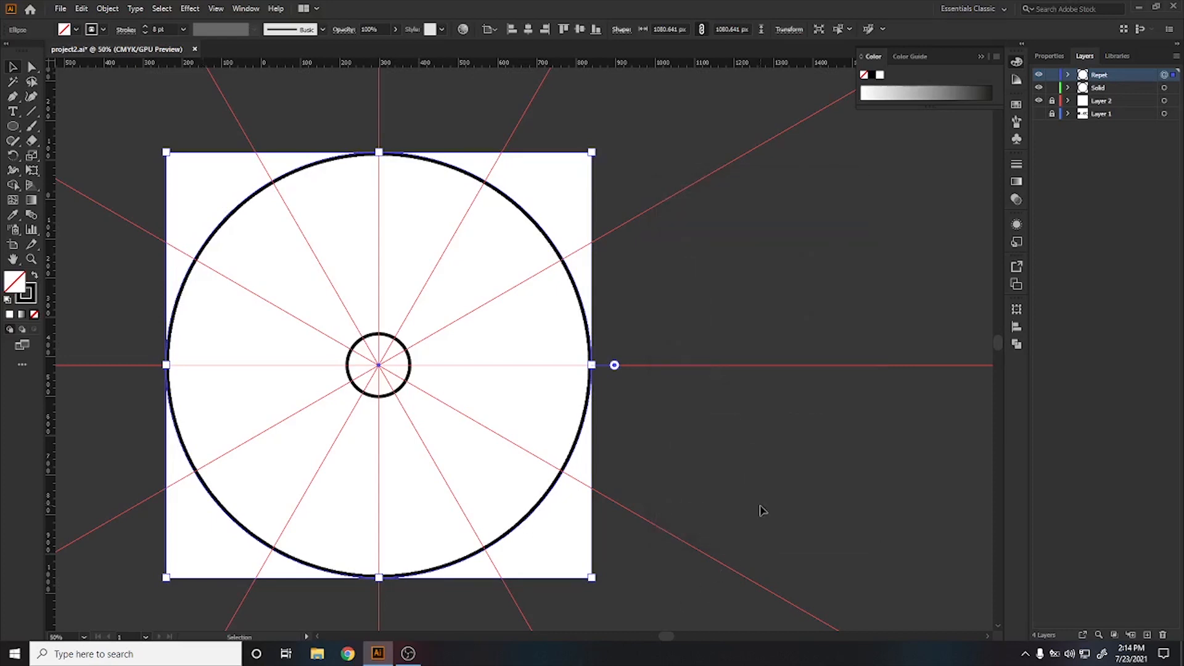
# - Hide the large circle in the Repet layer and draw a square about 46 px wide on the vertical guide above the small circle
pyautogui.click(1067, 75)
pyautogui.click(1039, 87)
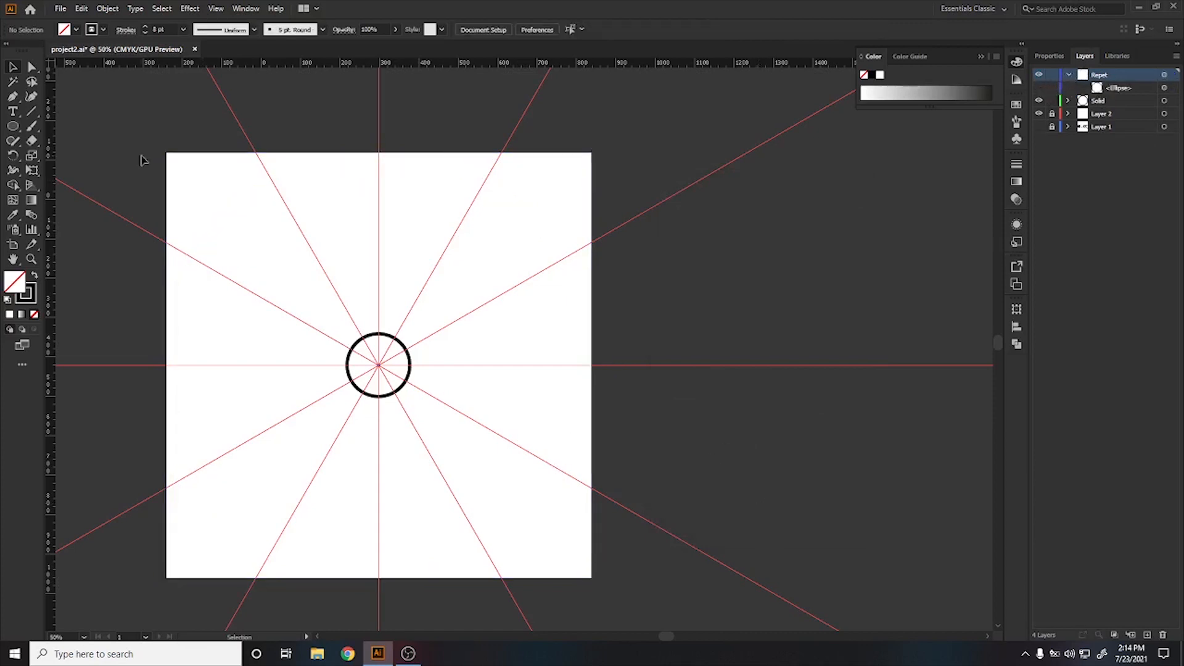
pyautogui.click(15, 127)
pyautogui.moveTo(15, 127); pyautogui.dragTo(68, 124)
pyautogui.scroll(6, 415, 317)
pyautogui.moveTo(323, 336); pyautogui.dragTo(404, 416)
pyautogui.scroll(-2, 377, 408)
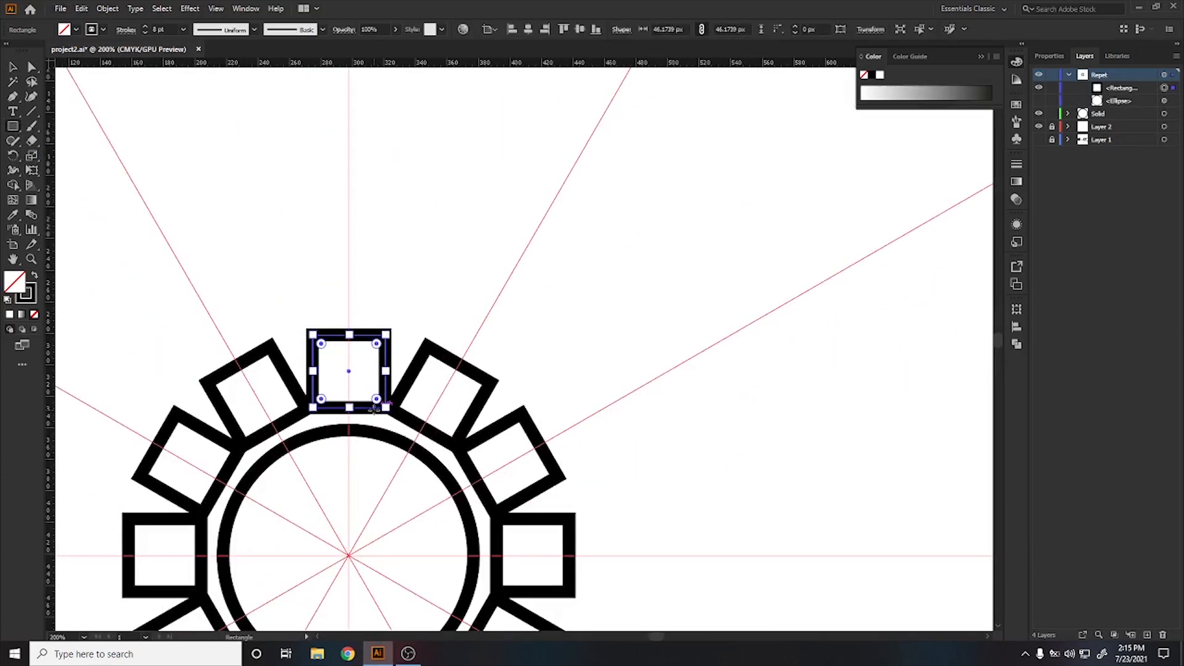
# - Set the square's stroke weight to 4 pt and align the stroke to the inside of its path
pyautogui.scroll(-1, 454, 283)
pyautogui.press('v')
pyautogui.click(15, 65)
pyautogui.click(518, 455)
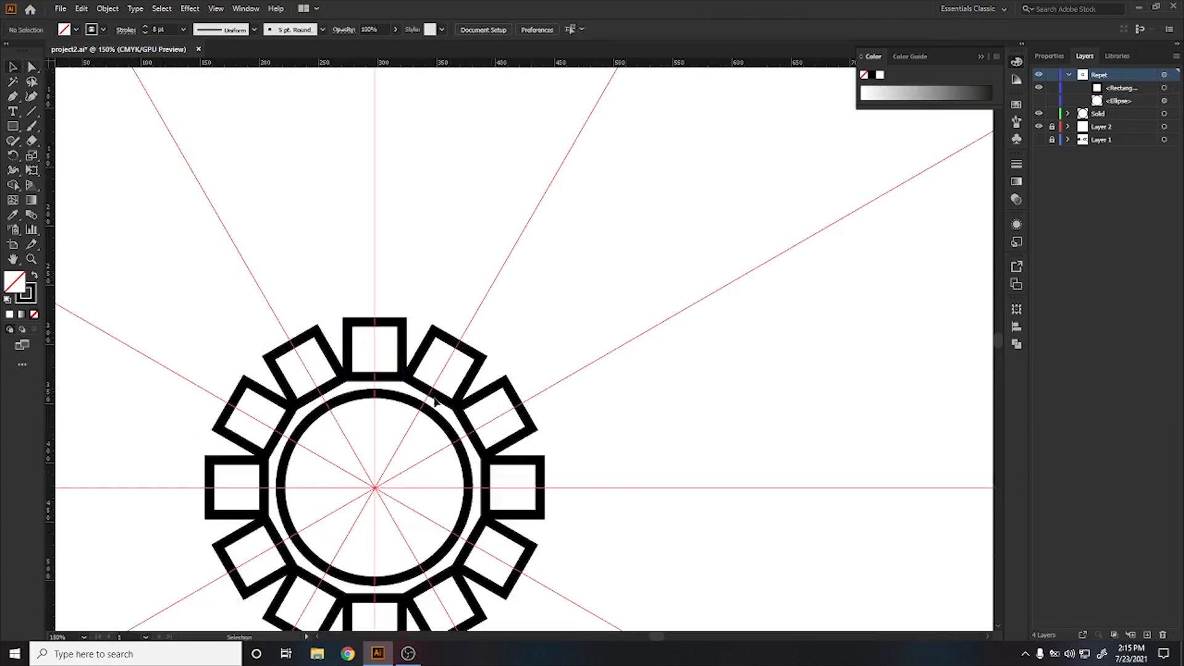
pyautogui.click(401, 350)
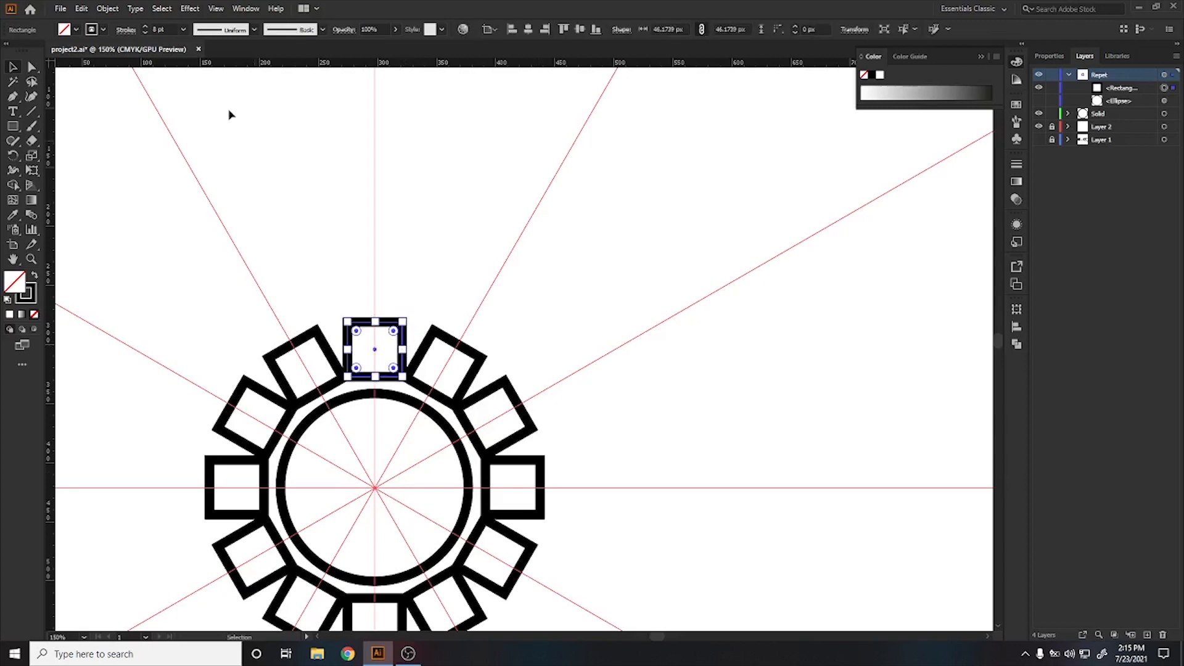
pyautogui.click(159, 29)
pyautogui.write('5')
pyautogui.press('Return')
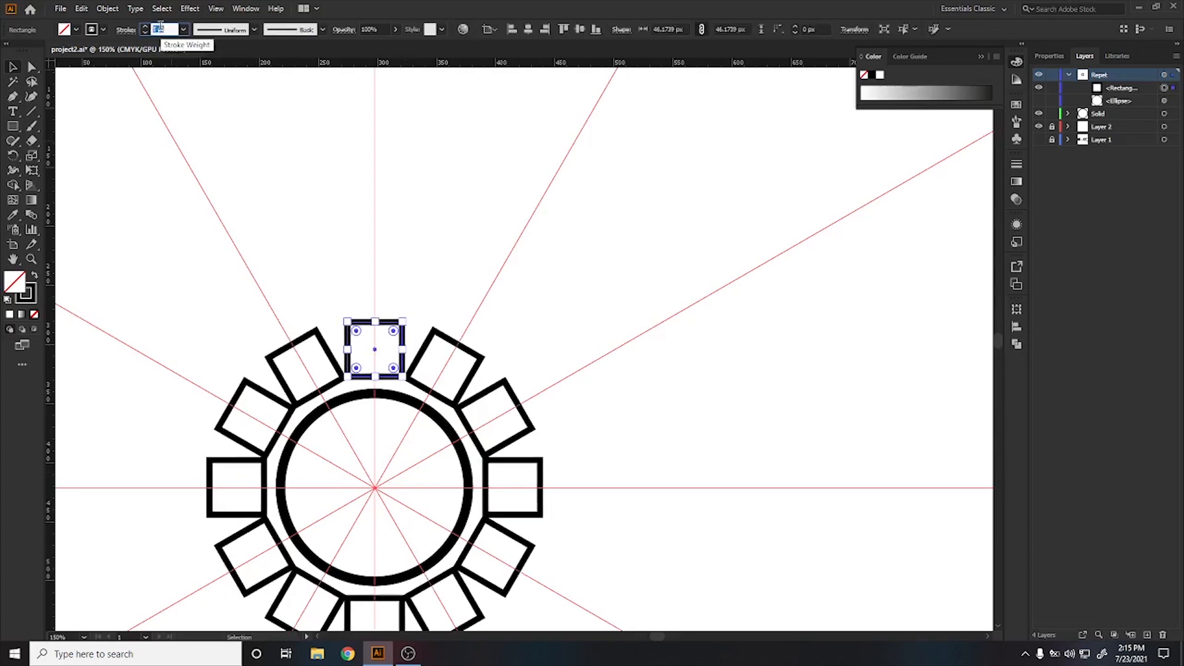
pyautogui.click(126, 30)
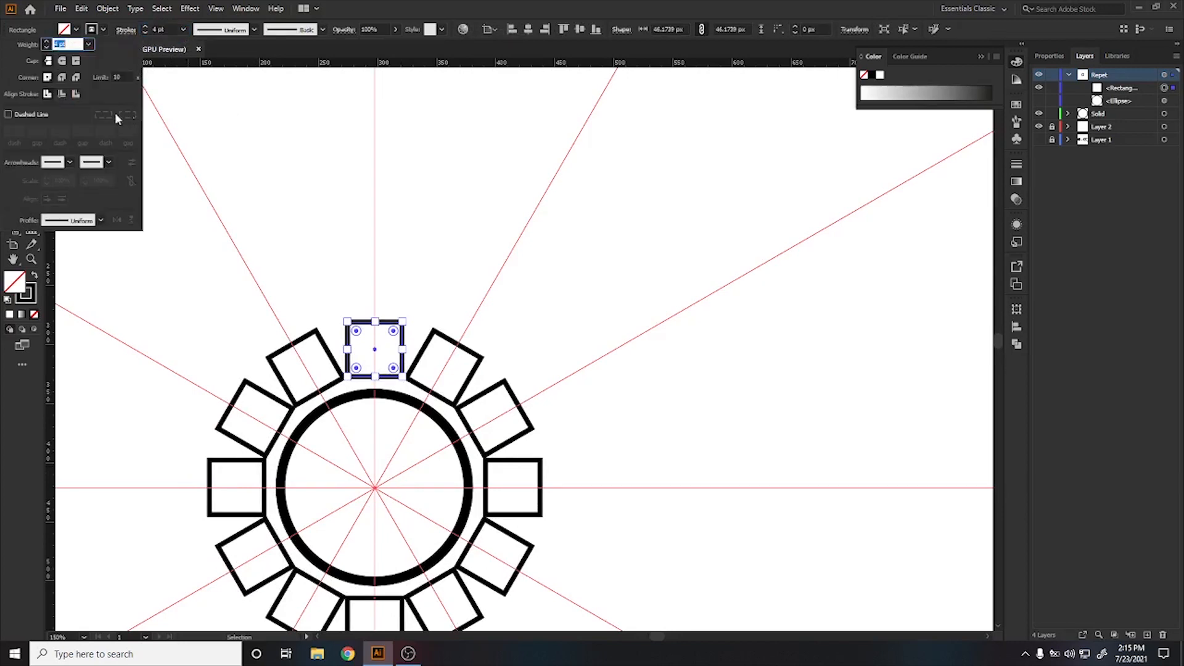
pyautogui.click(67, 93)
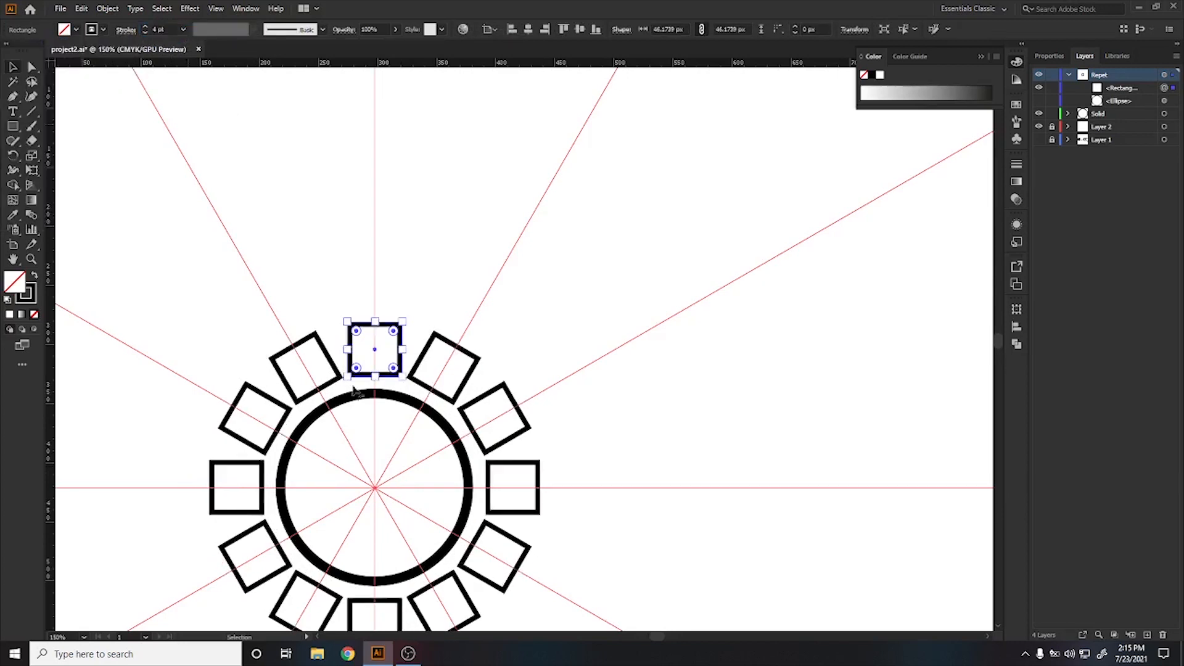
# - Round the two upper corners of the square on the vertical guide, leaving its lower corners sharp
pyautogui.scroll(-1, 365, 503)
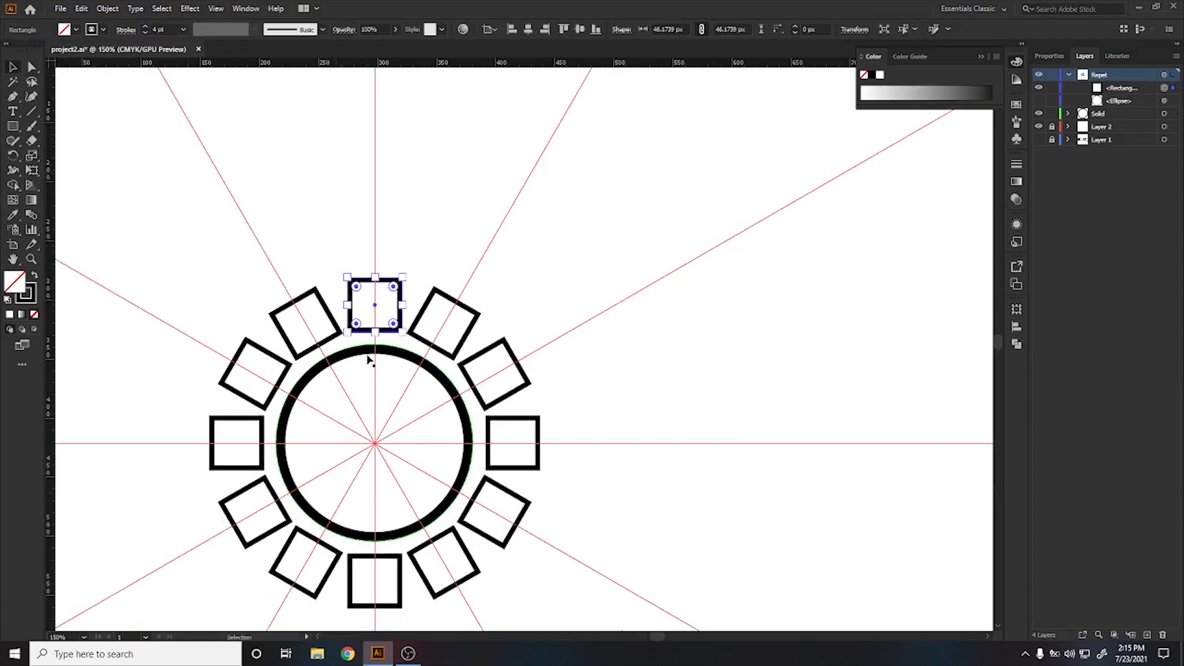
pyautogui.scroll(3, 368, 359)
pyautogui.press('a')
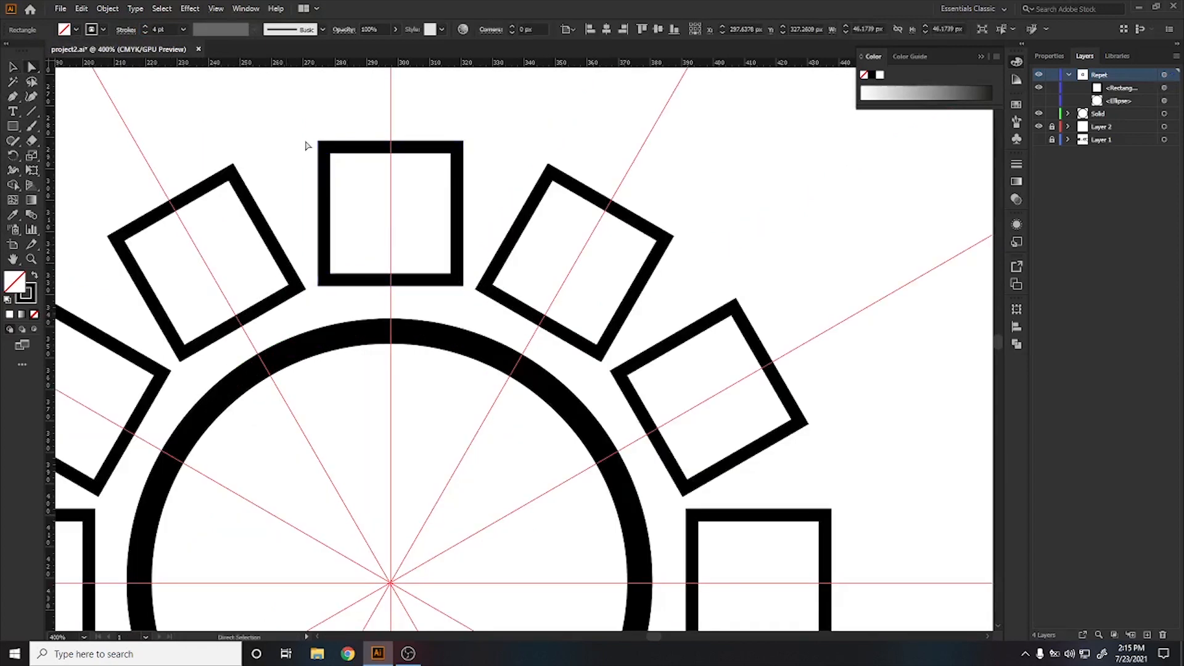
pyautogui.click(317, 141)
pyautogui.keyDown('shift'); pyautogui.click(462, 140); pyautogui.keyUp('shift')
pyautogui.moveTo(454, 149); pyautogui.dragTo(435, 193)
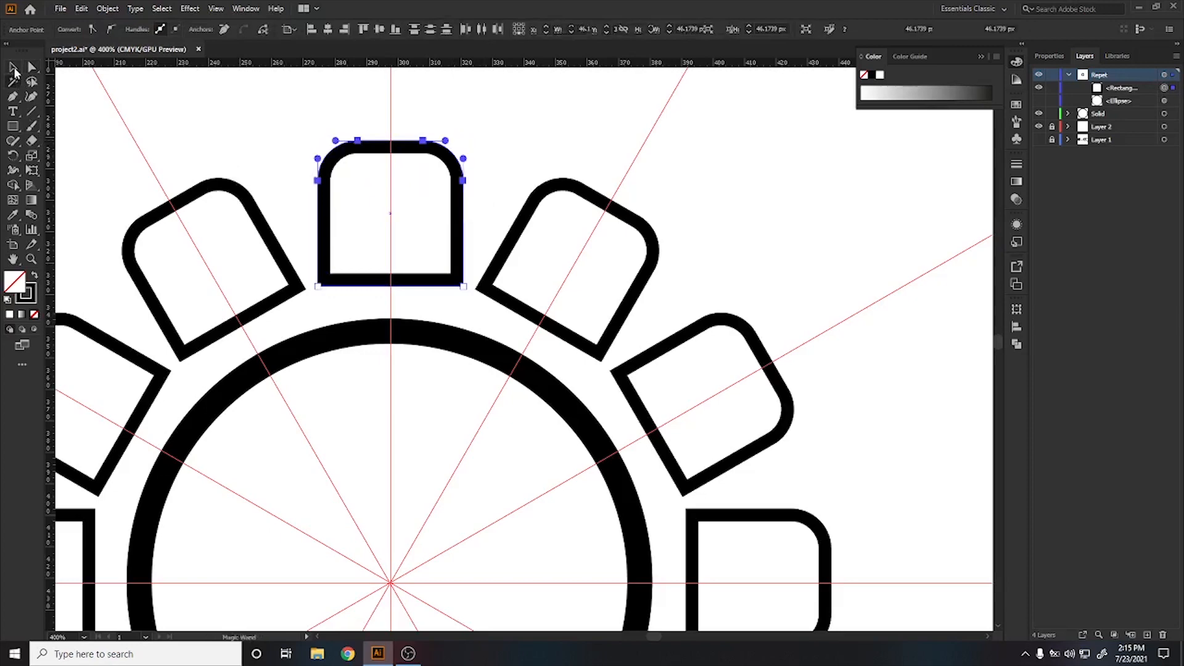
# - Move the rounded square down along the vertical guide until its base sits on the inner circle
pyautogui.press('v')
pyautogui.moveTo(365, 287); pyautogui.dragTo(361, 336)
pyautogui.scroll(-5, 361, 336)
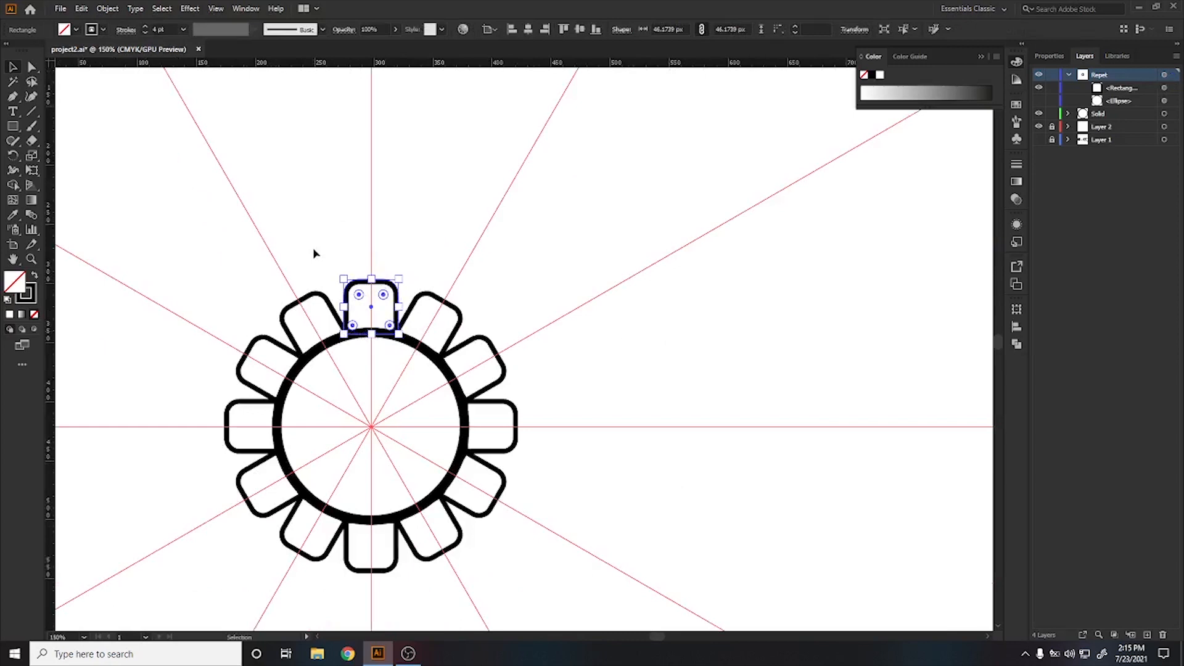
# - Create a copy of the rounded square rotated counterclockwise around the guide intersection so it falls between the existing petals
pyautogui.click(373, 266)
pyautogui.click(391, 294)
pyautogui.click(13, 156)
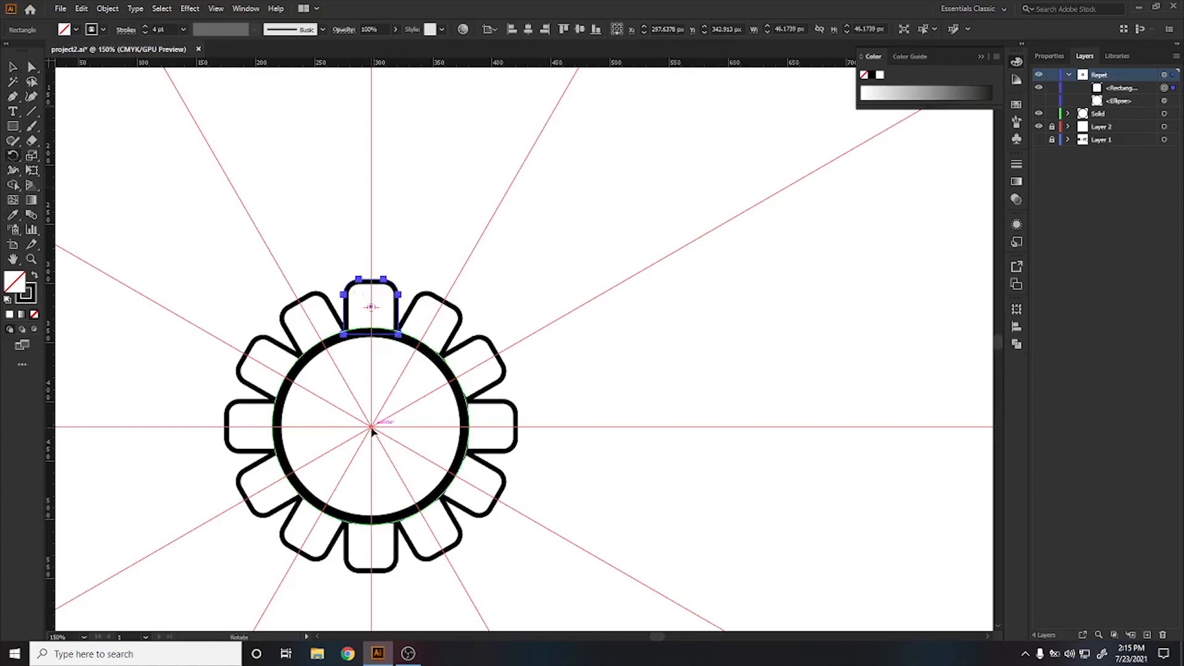
pyautogui.moveTo(378, 310); pyautogui.dragTo(366, 312)
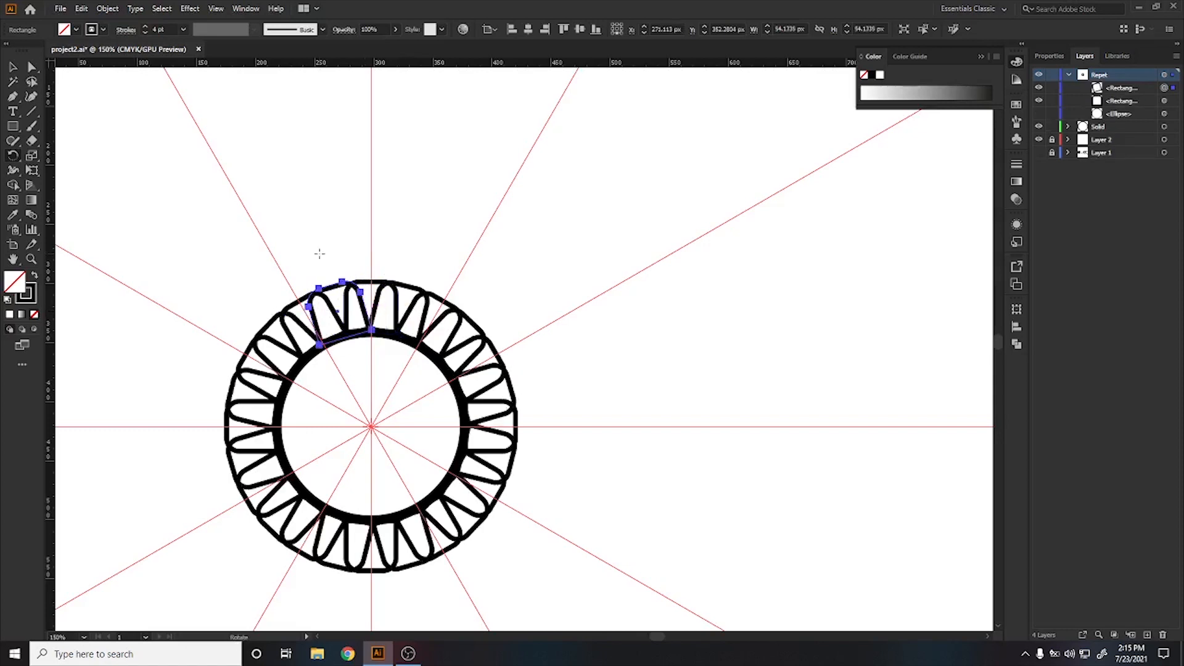
pyautogui.press('v')
pyautogui.click(292, 175)
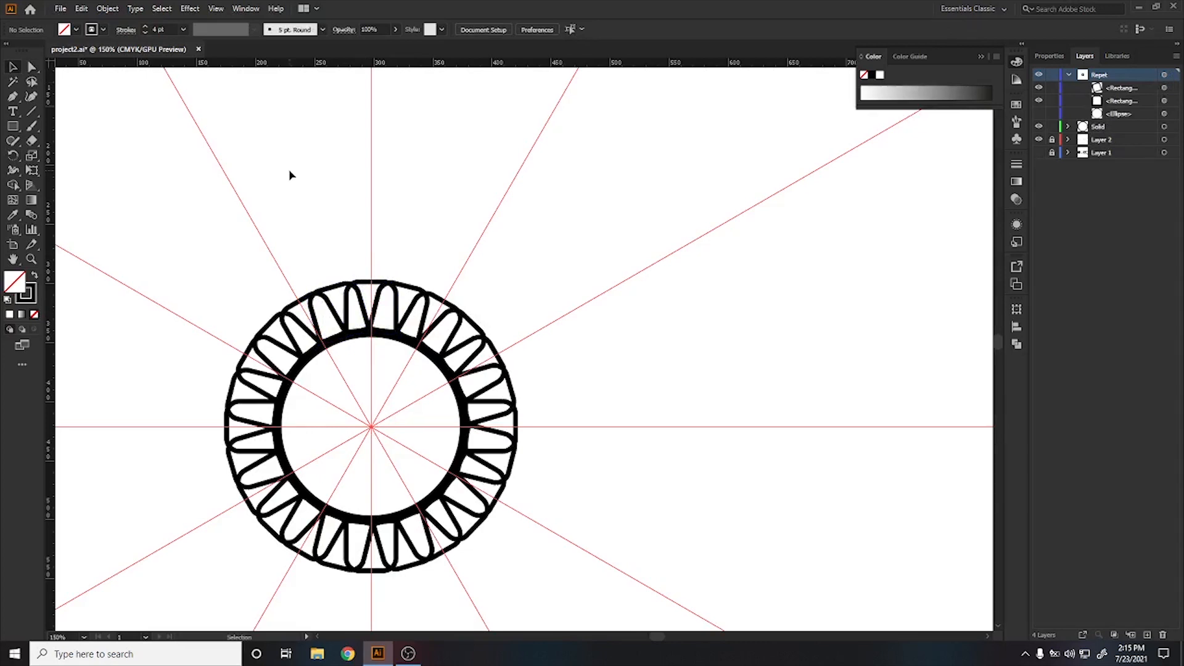
# - Reduce the stroke weight of both rounded petal shapes to 3 pt
pyautogui.moveTo(309, 247); pyautogui.dragTo(358, 319)
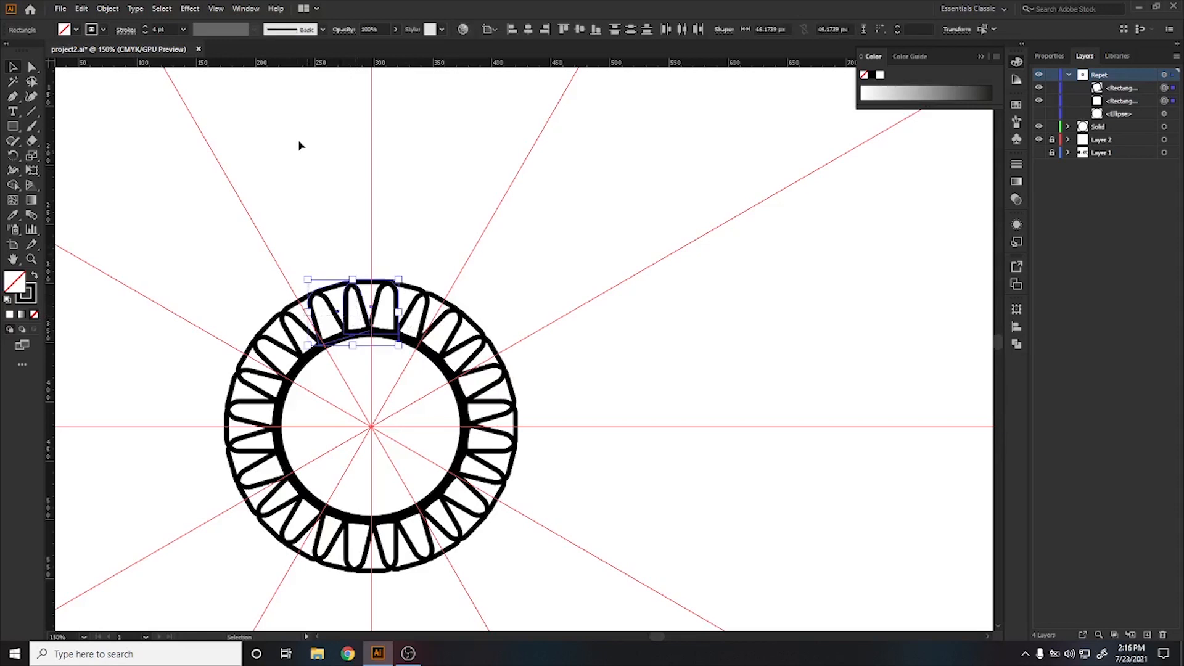
pyautogui.click(169, 29)
pyautogui.scroll(-2, 169, 28)
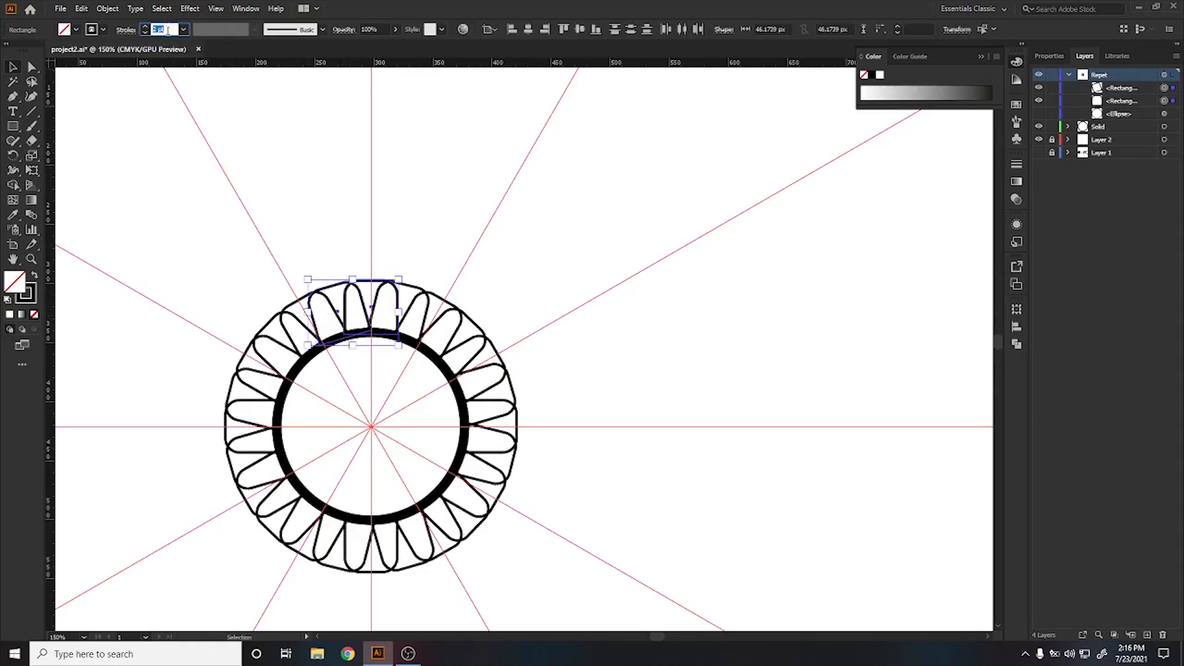
pyautogui.scroll(1, 168, 30)
pyautogui.click(333, 220)
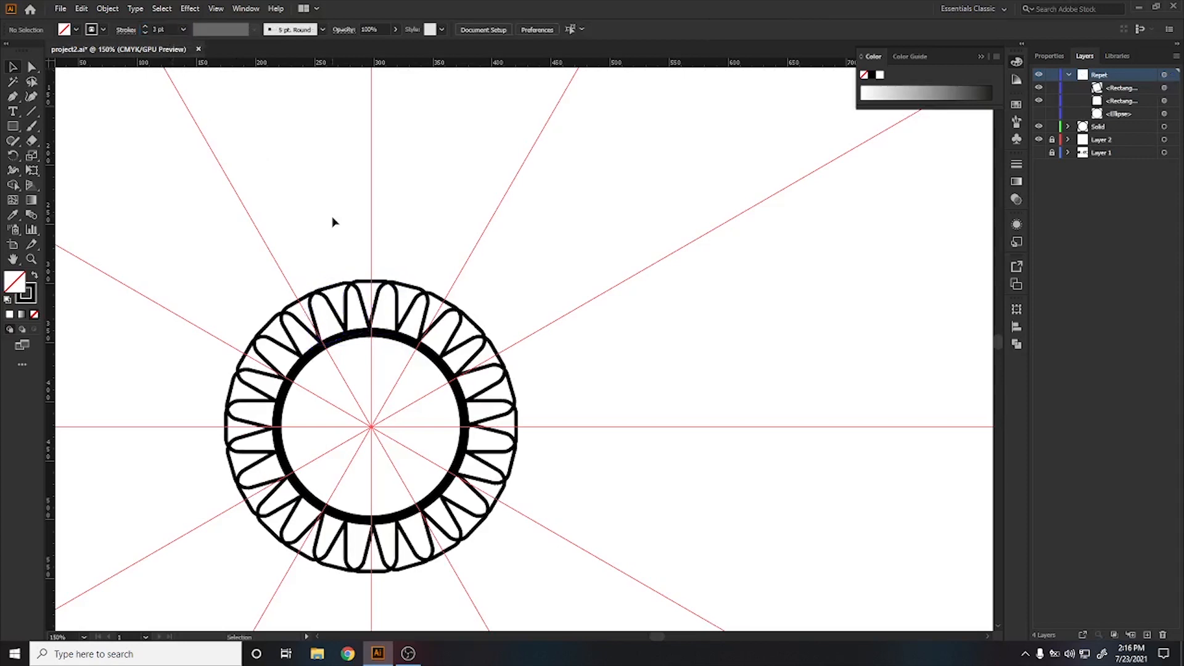
pyautogui.scroll(-1, 326, 267)
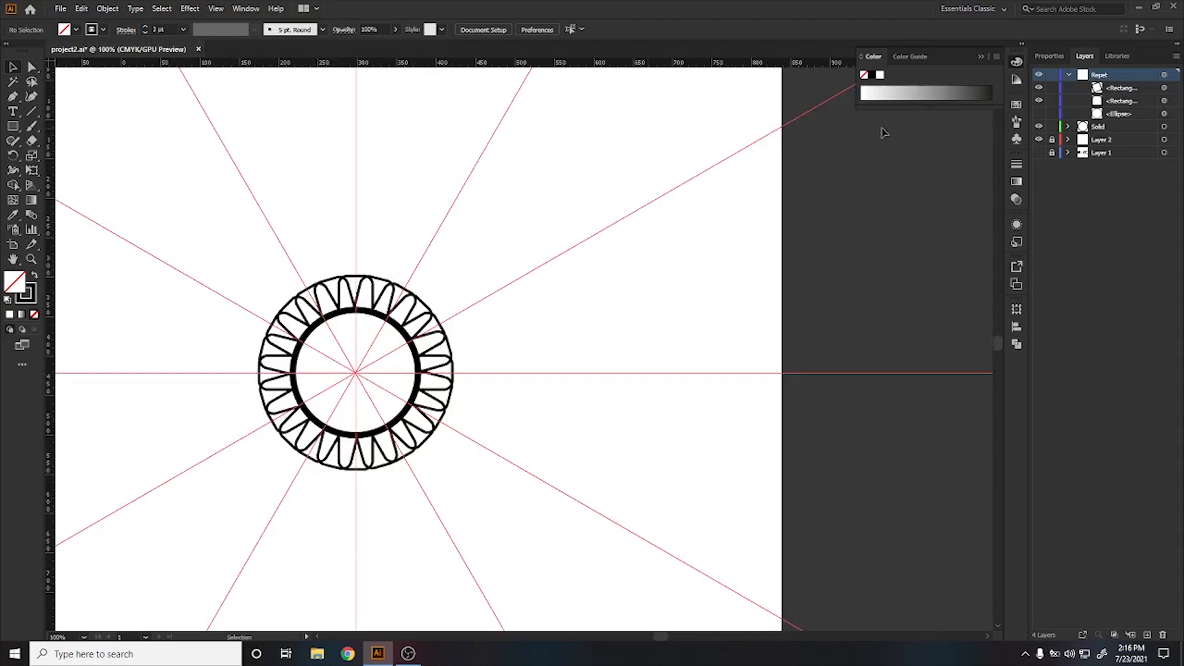
# - In the Solid layer, draw a circle about 280 px wide centered on the guide intersection and add a concentric copy about 263 px wide
pyautogui.click(1093, 127)
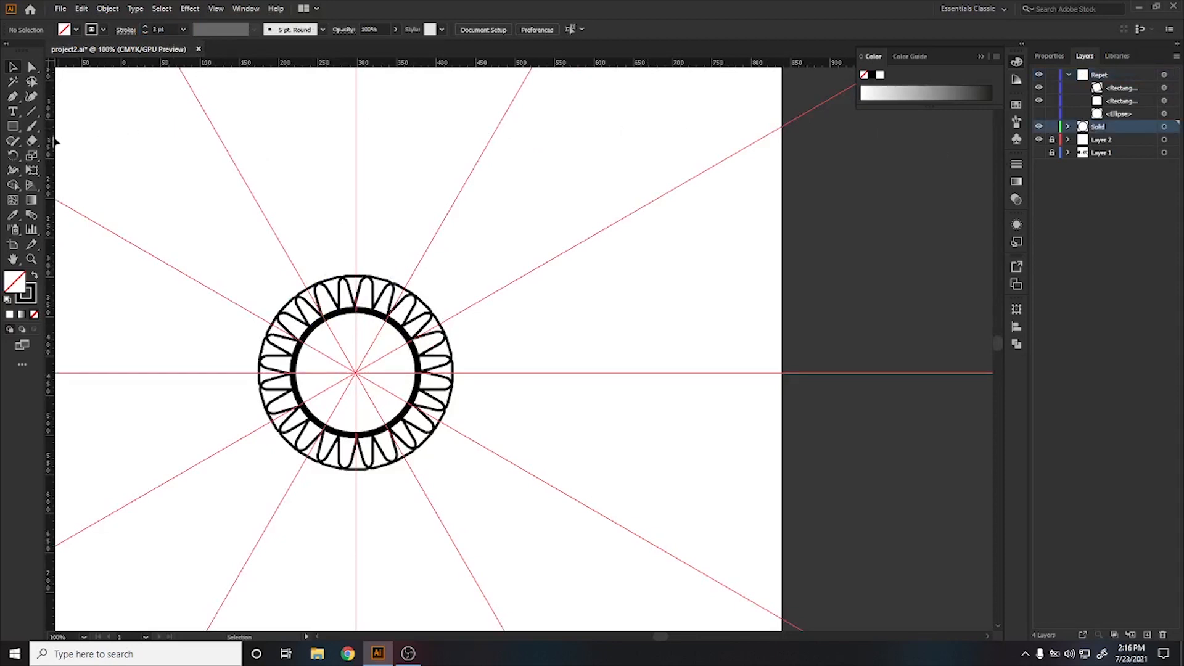
pyautogui.click(12, 126)
pyautogui.click(69, 156)
pyautogui.moveTo(356, 373); pyautogui.dragTo(465, 405)
pyautogui.scroll(1, 324, 369)
pyautogui.press('ctrl')
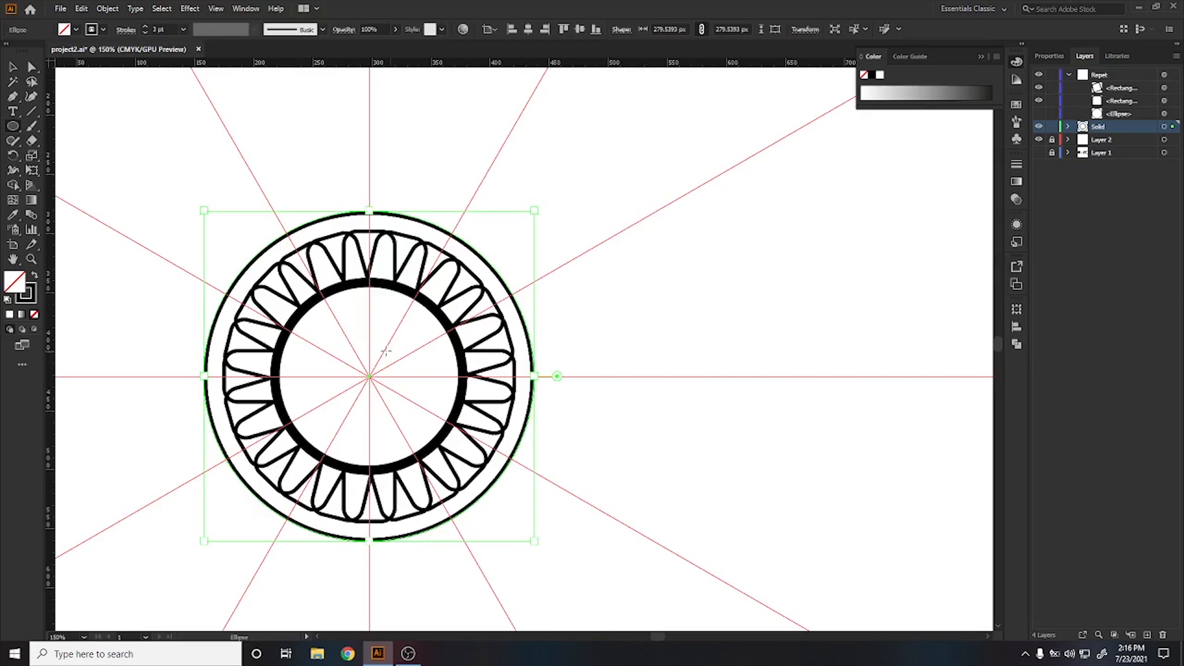
pyautogui.moveTo(534, 211); pyautogui.dragTo(531, 223)
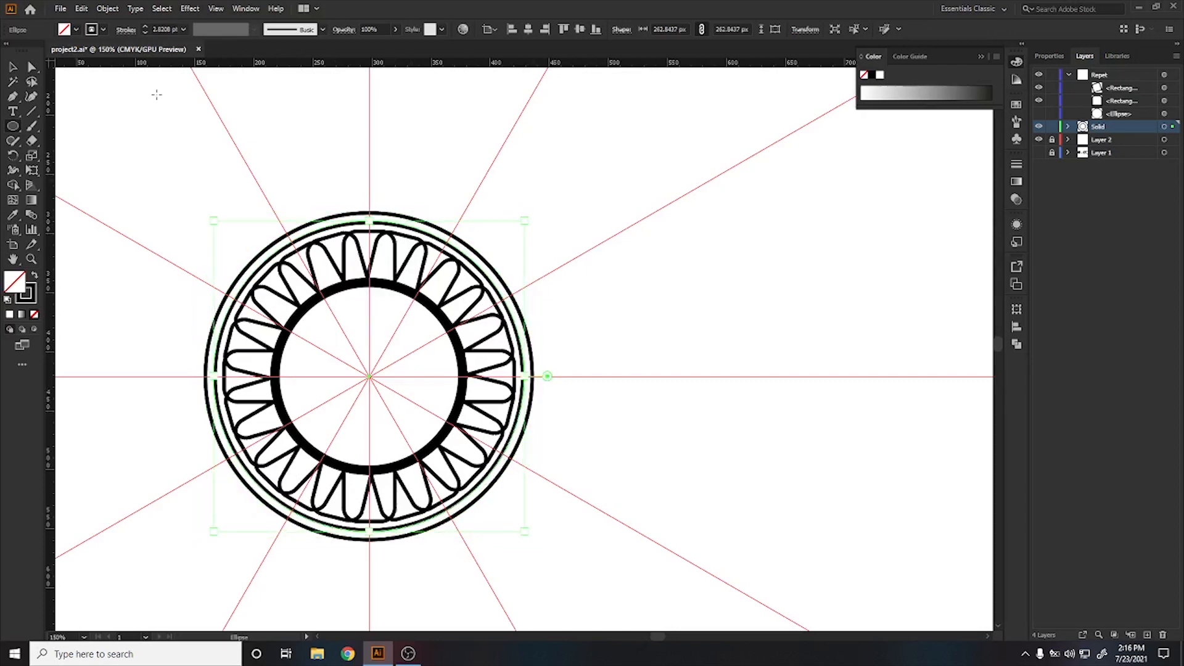
# - Turn on a dashed line for the smaller new circle and center its stroke on the path
pyautogui.click(128, 31)
pyautogui.click(26, 111)
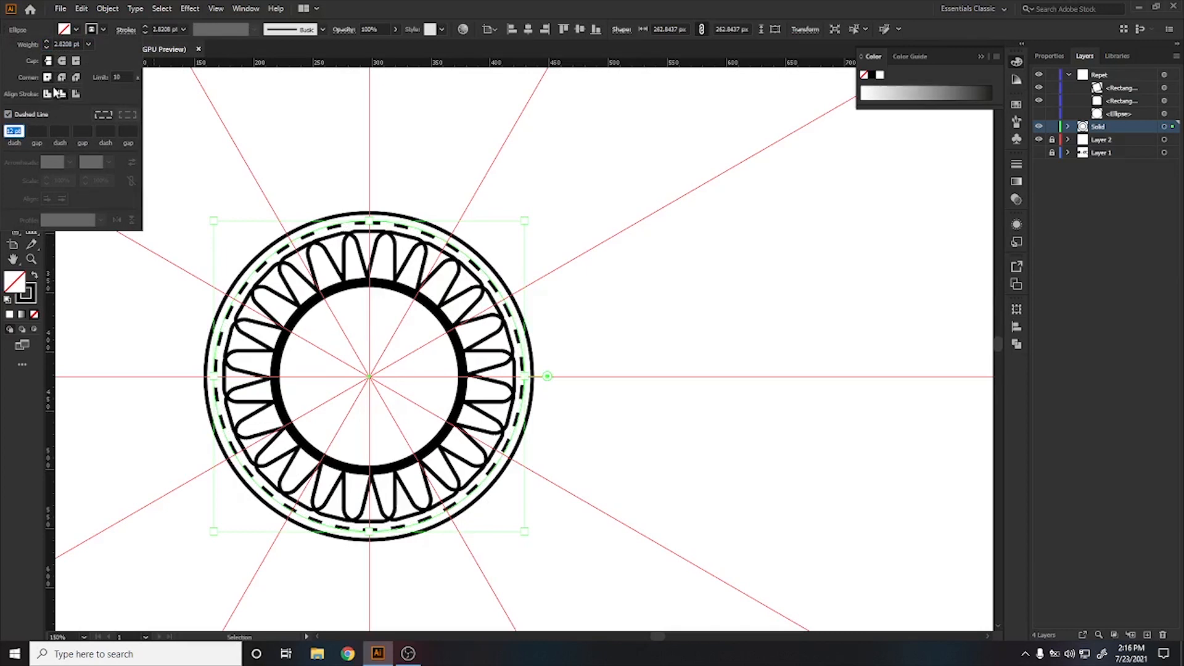
pyautogui.click(47, 95)
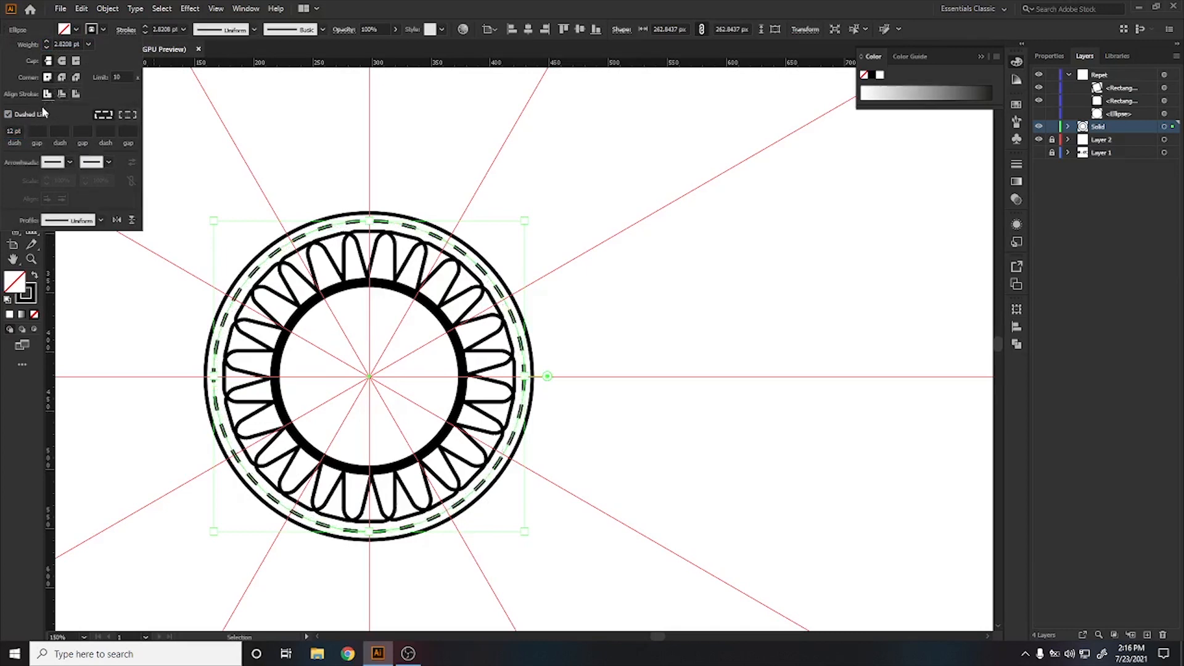
# - Turn the circle's dashes into evenly spaced round dots using a 0 pt dash, round caps and an adjusted gap
pyautogui.click(36, 131)
pyautogui.write('12')
pyautogui.press('Return')
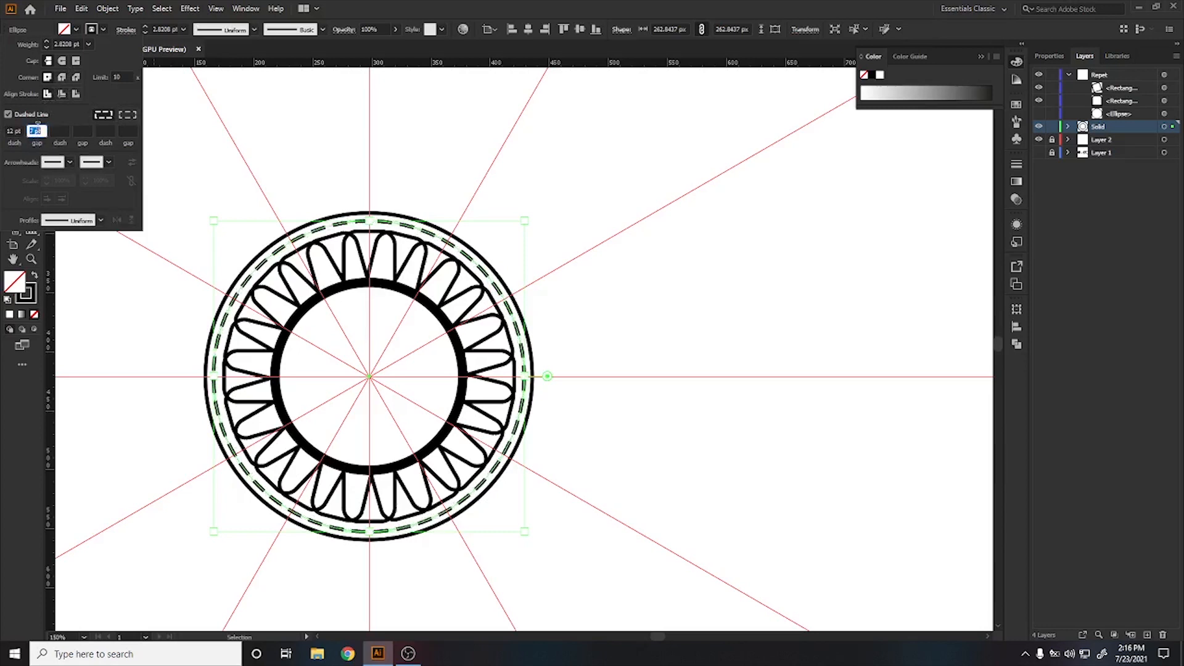
pyautogui.scroll(-12, 17, 131)
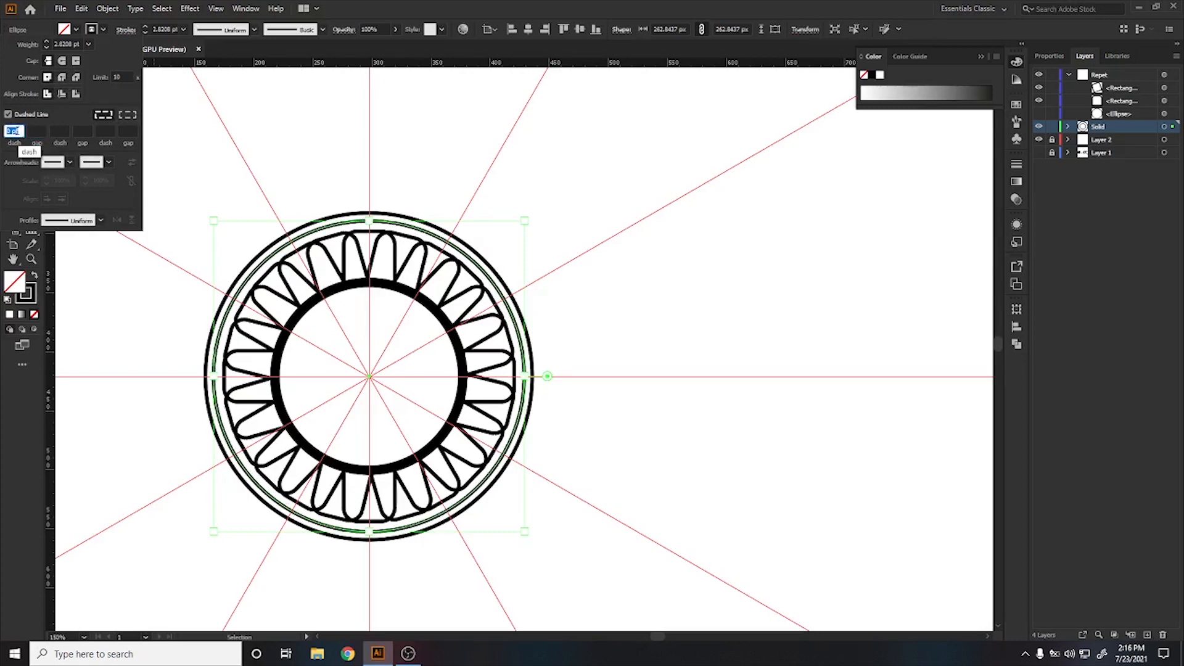
pyautogui.scroll(14, 37, 131)
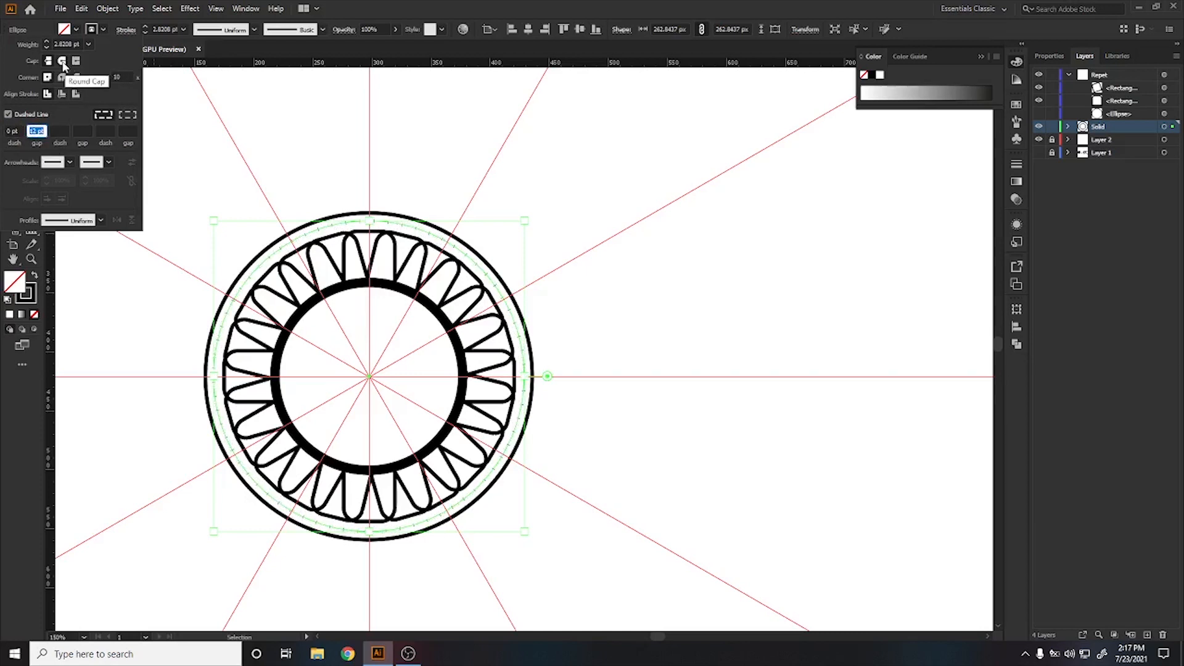
pyautogui.click(62, 61)
pyautogui.click(42, 131)
pyautogui.scroll(4, 40, 131)
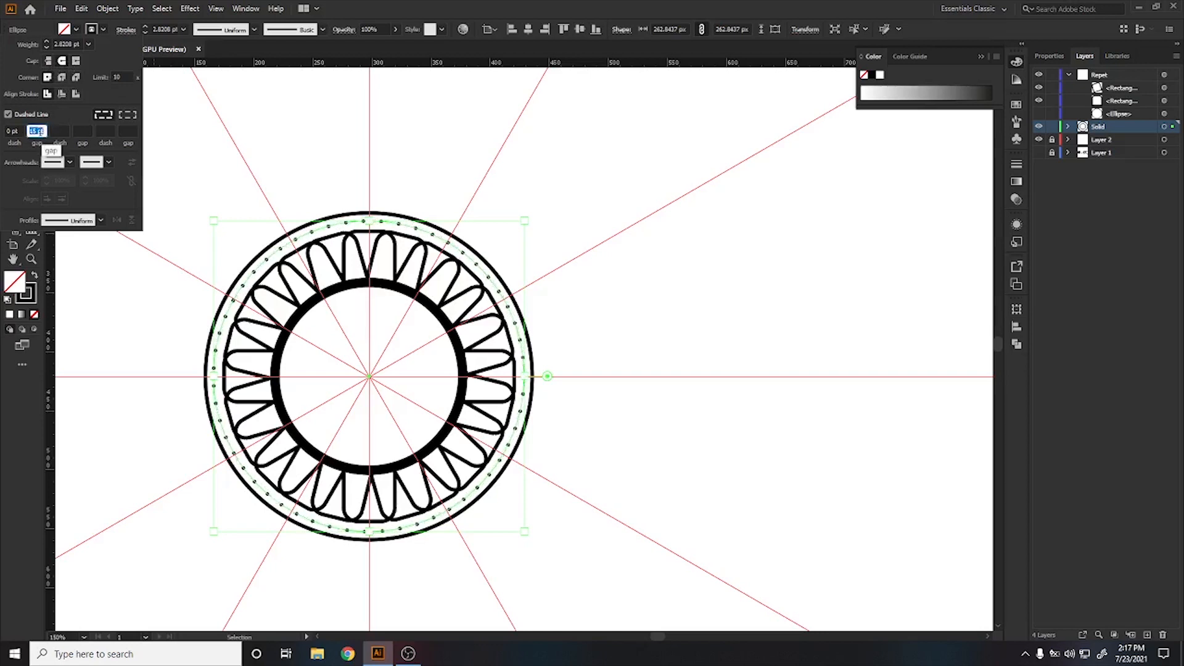
pyautogui.scroll(-2, 38, 132)
pyautogui.scroll(1, 40, 131)
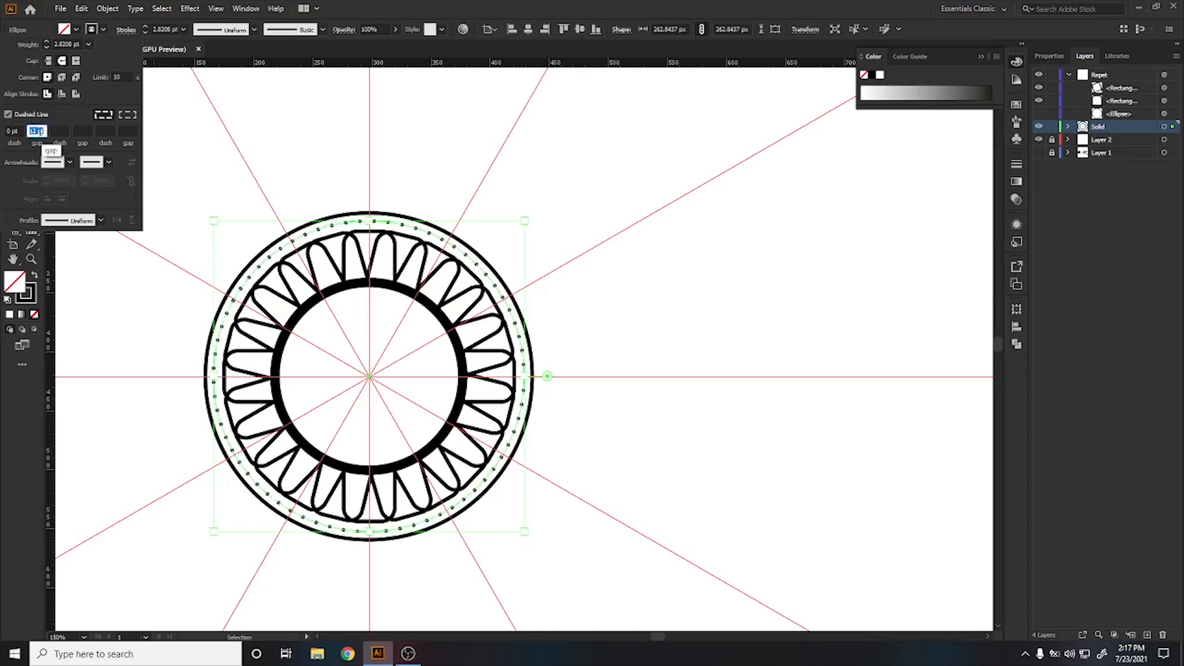
pyautogui.press('Return')
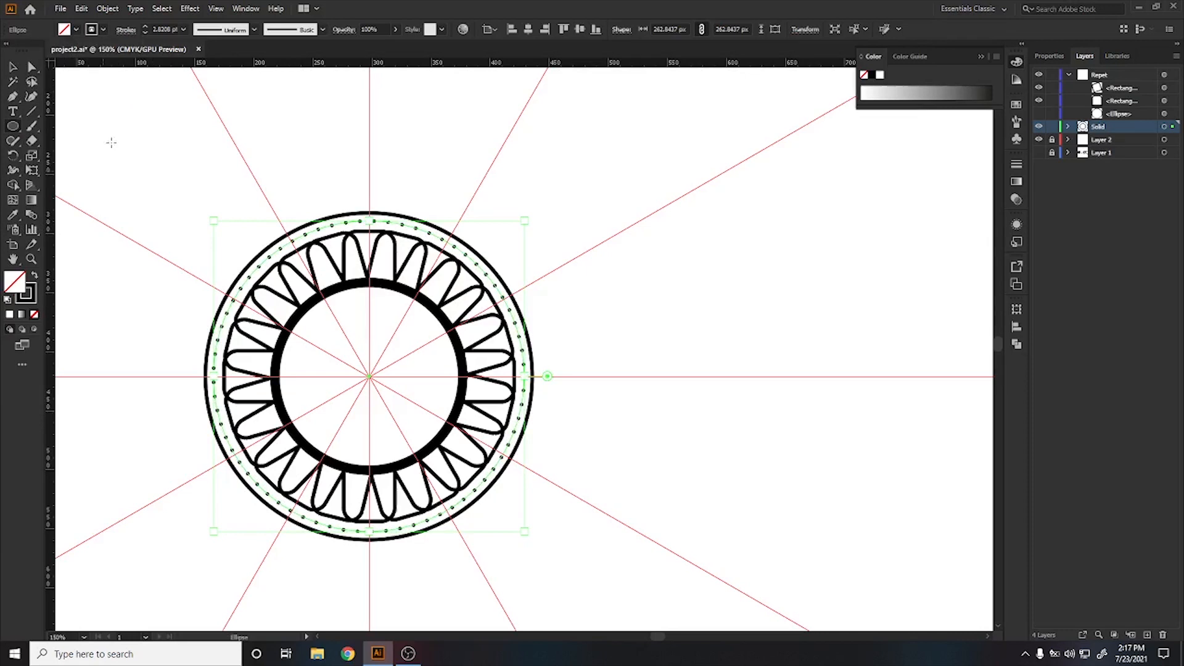
# - Set the outer circle's stroke weight to 7 pt and align the stroke to the outside
pyautogui.click(11, 67)
pyautogui.click(382, 253)
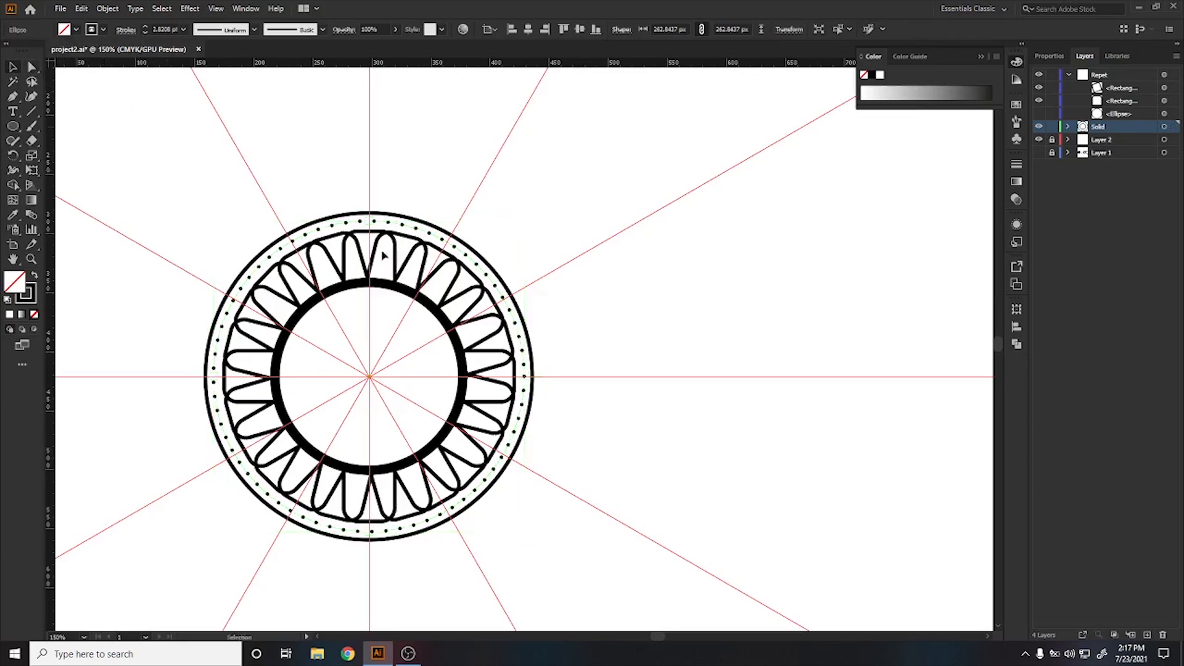
pyautogui.click(244, 269)
pyautogui.click(165, 29)
pyautogui.write('7')
pyautogui.press('Return')
pyautogui.click(125, 31)
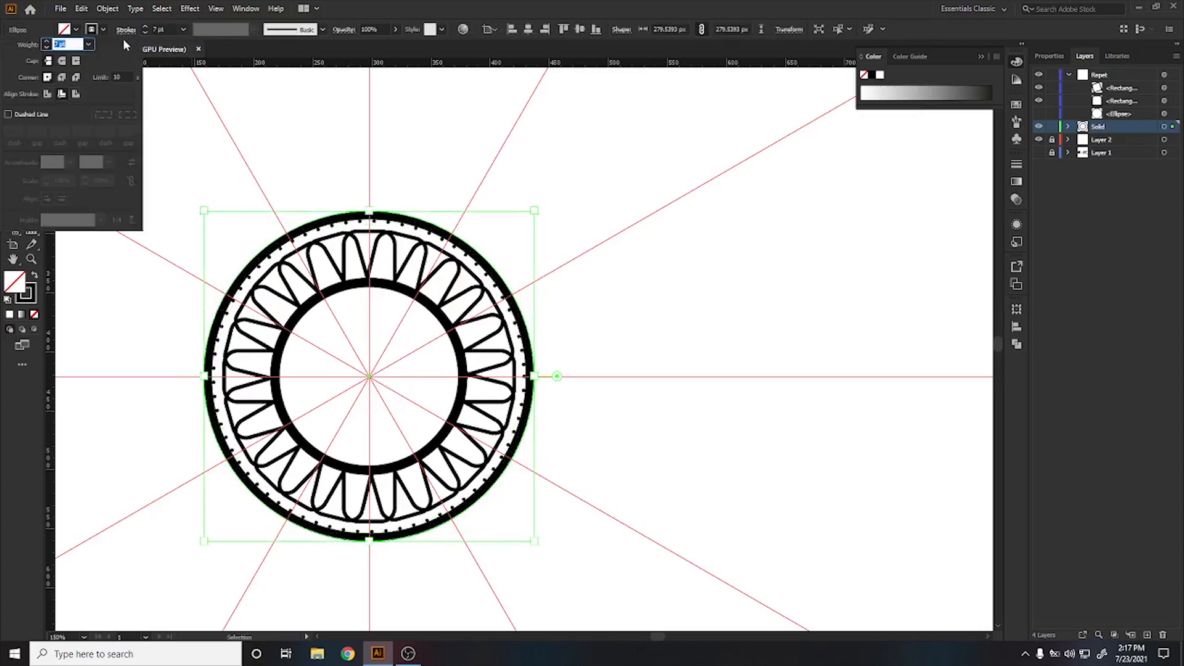
pyautogui.click(75, 93)
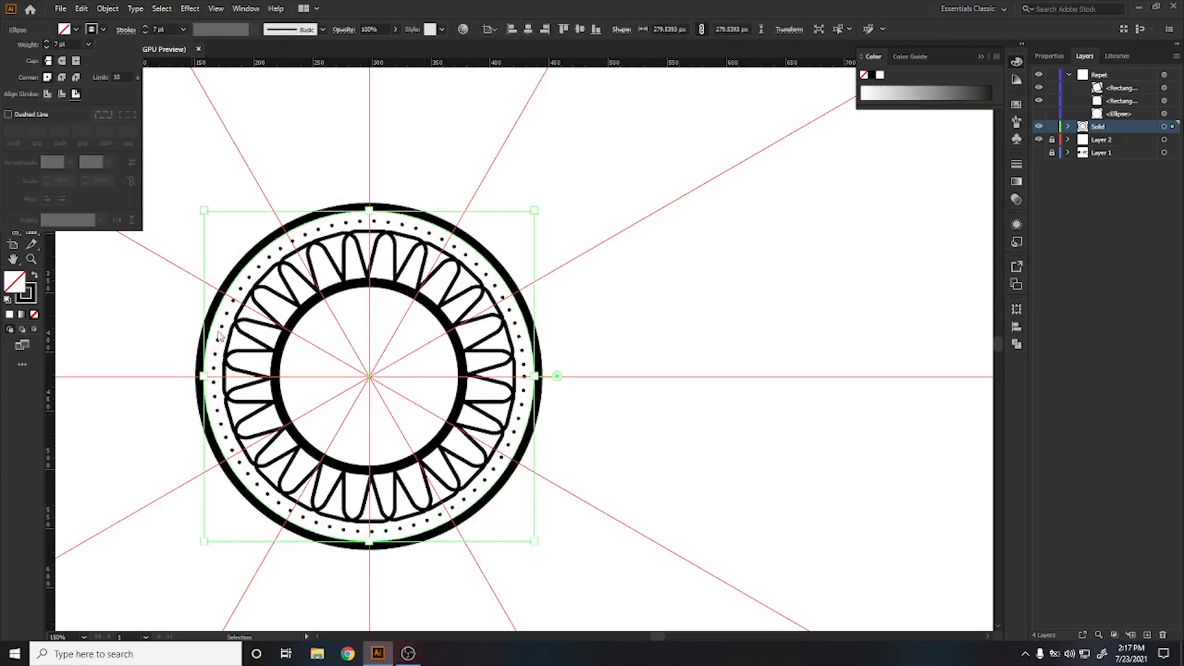
pyautogui.click(283, 183)
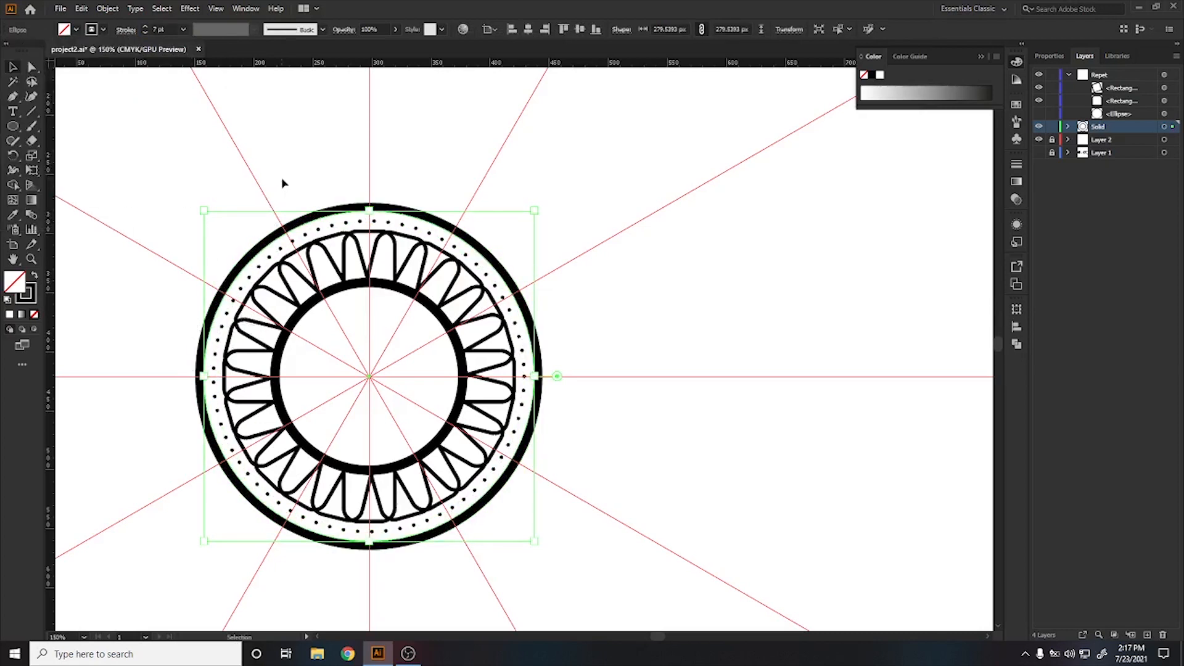
pyautogui.click(283, 183)
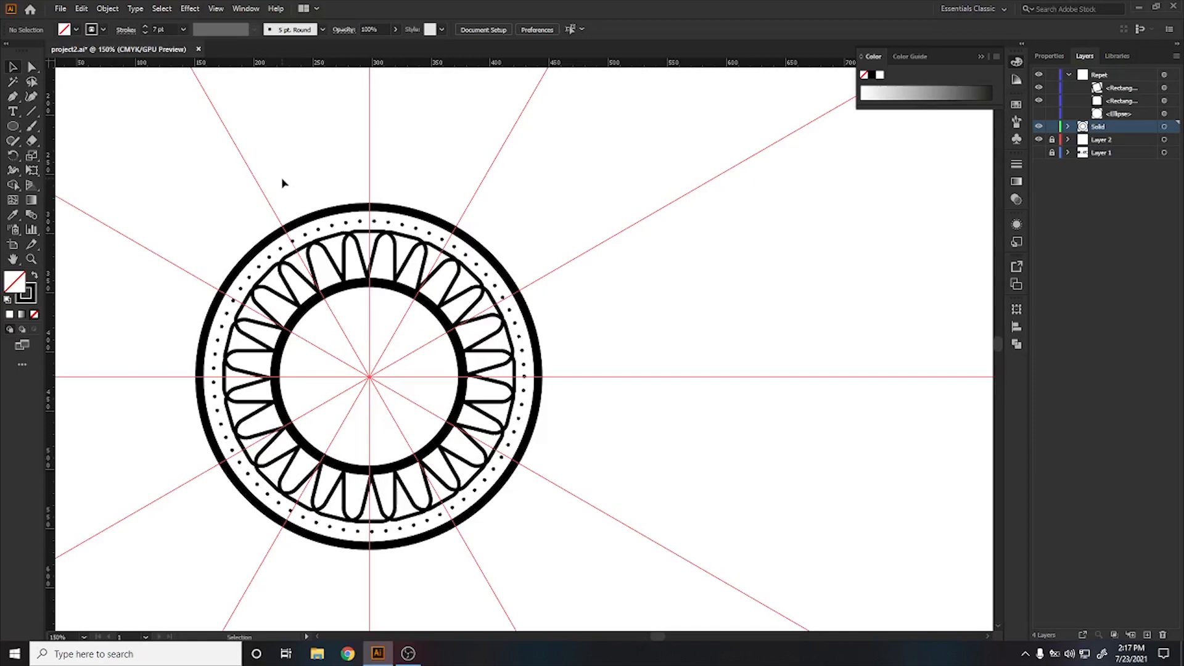
pyautogui.scroll(-2, 355, 330)
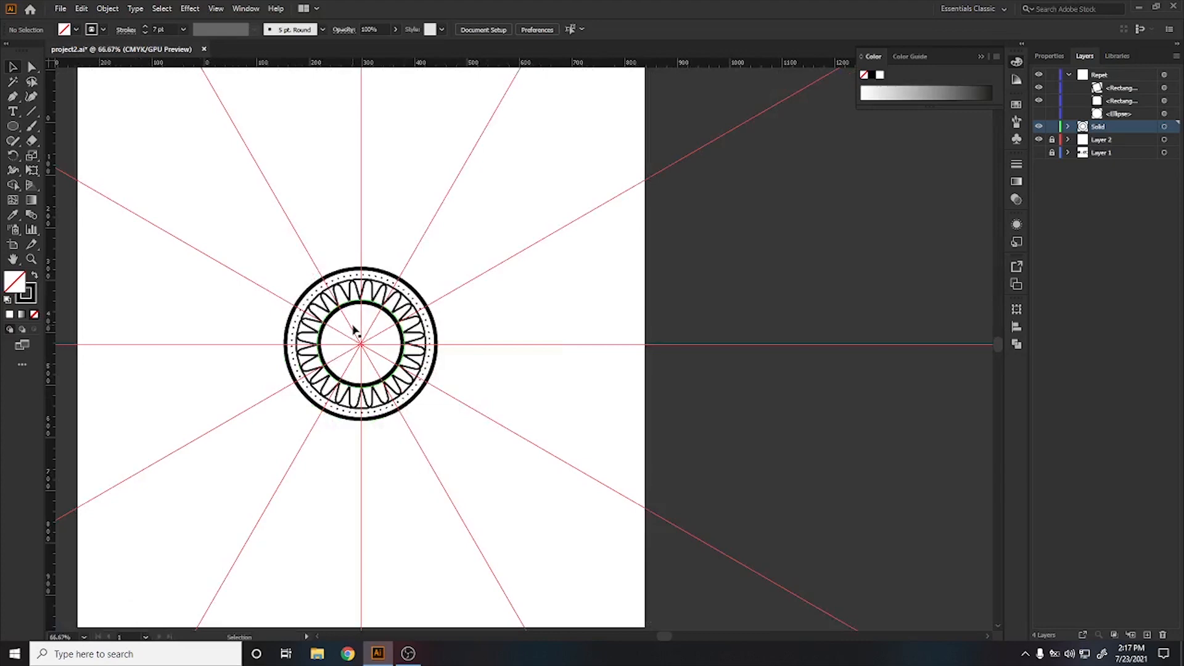
pyautogui.scroll(3, 354, 330)
pyautogui.moveTo(326, 317); pyautogui.dragTo(308, 285)
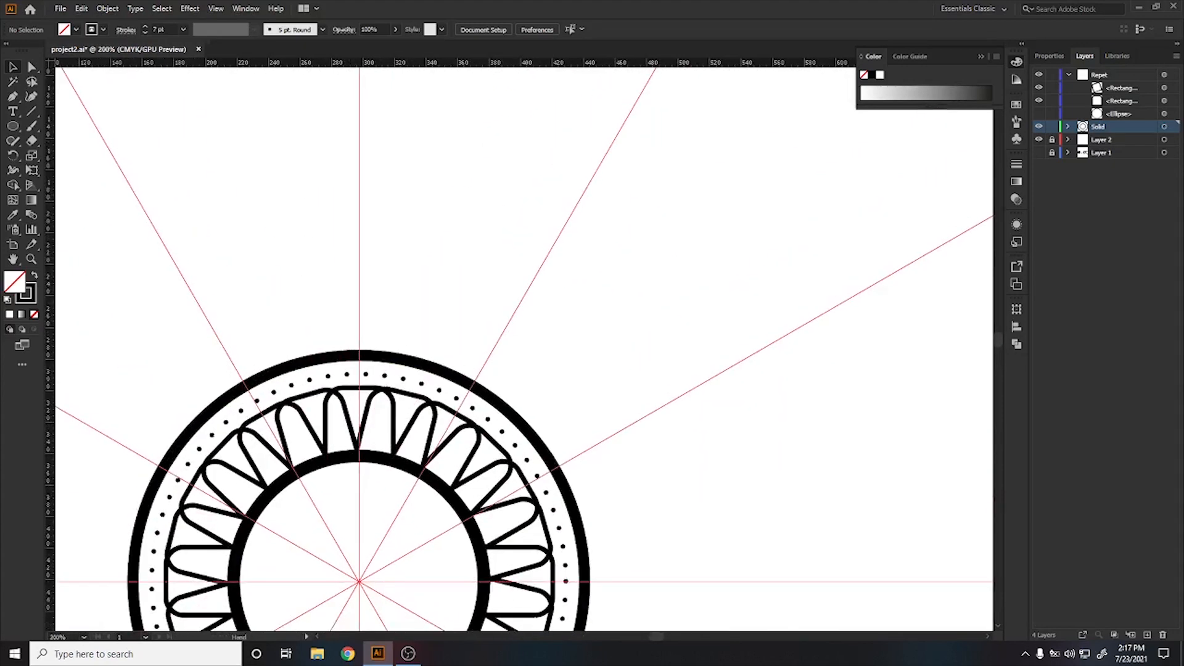
pyautogui.click(1109, 74)
pyautogui.click(297, 354)
pyautogui.click(294, 292)
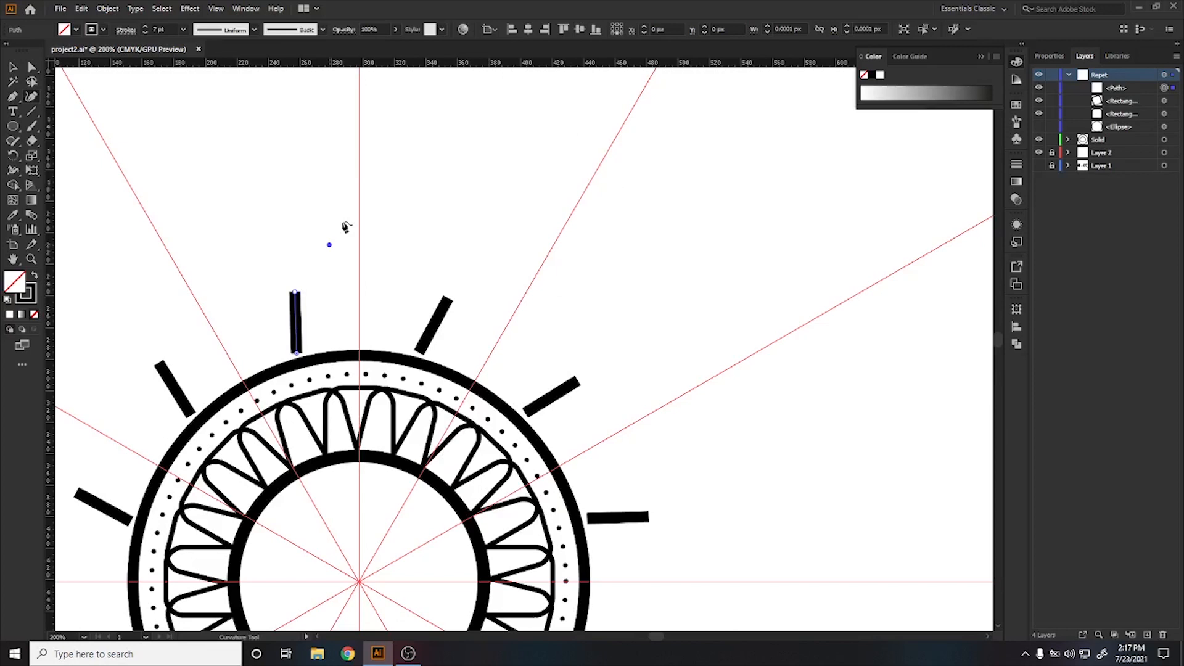
pyautogui.click(359, 167)
pyautogui.doubleClick(359, 167)
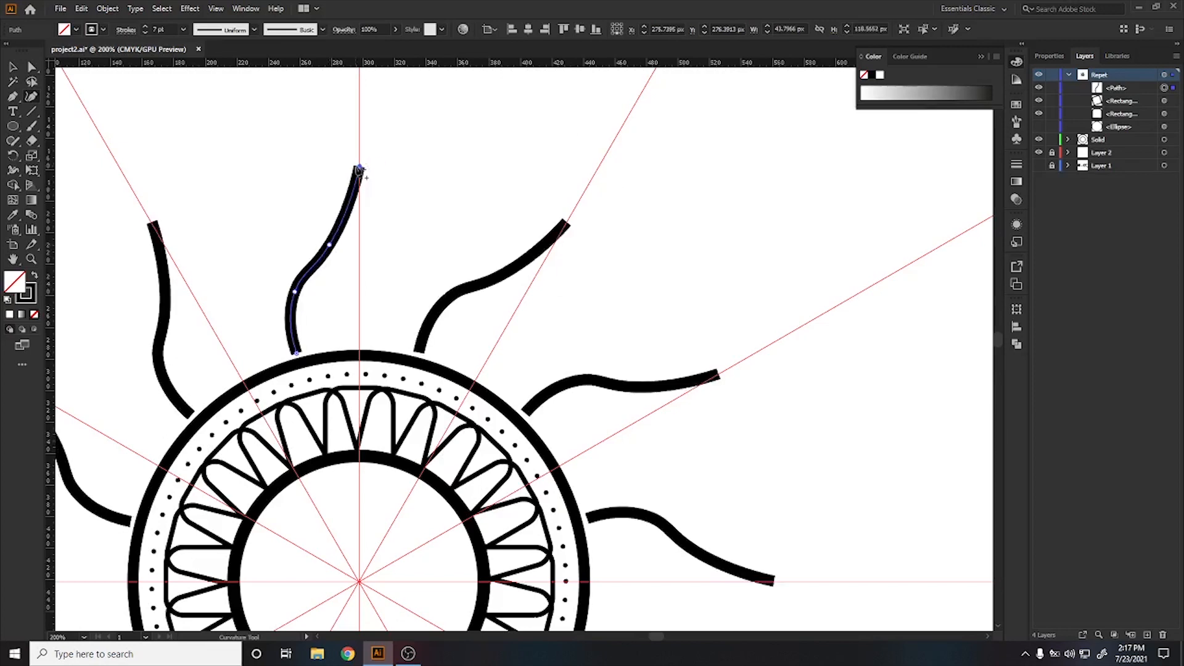
pyautogui.click(367, 211)
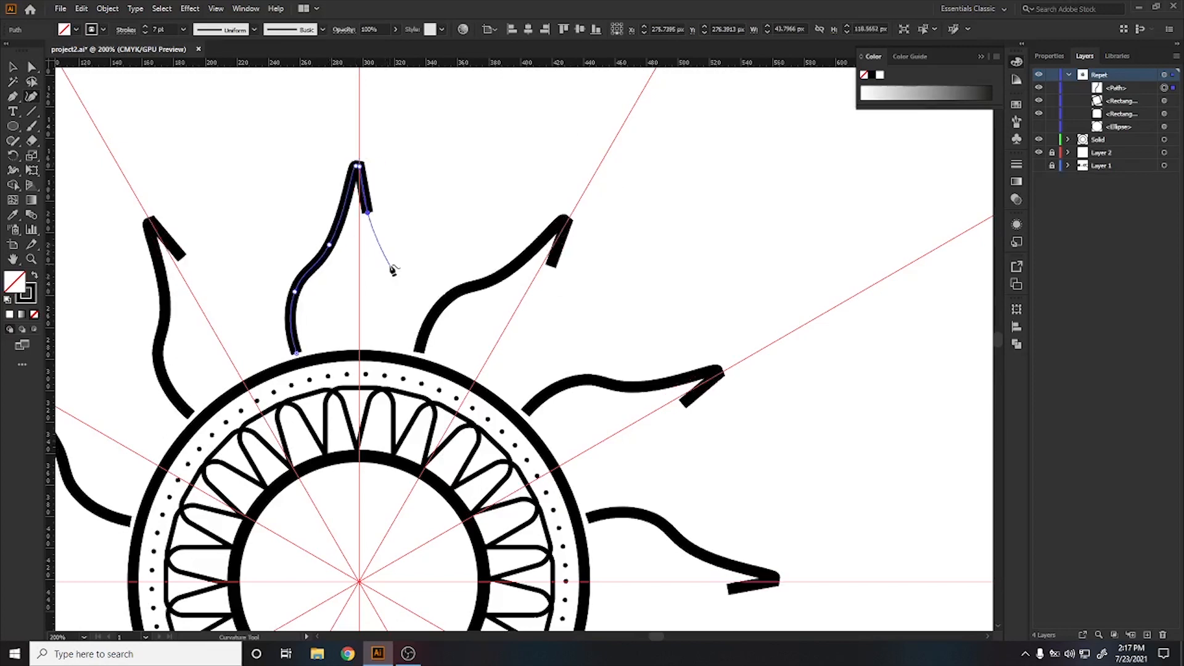
pyautogui.click(390, 264)
pyautogui.click(393, 303)
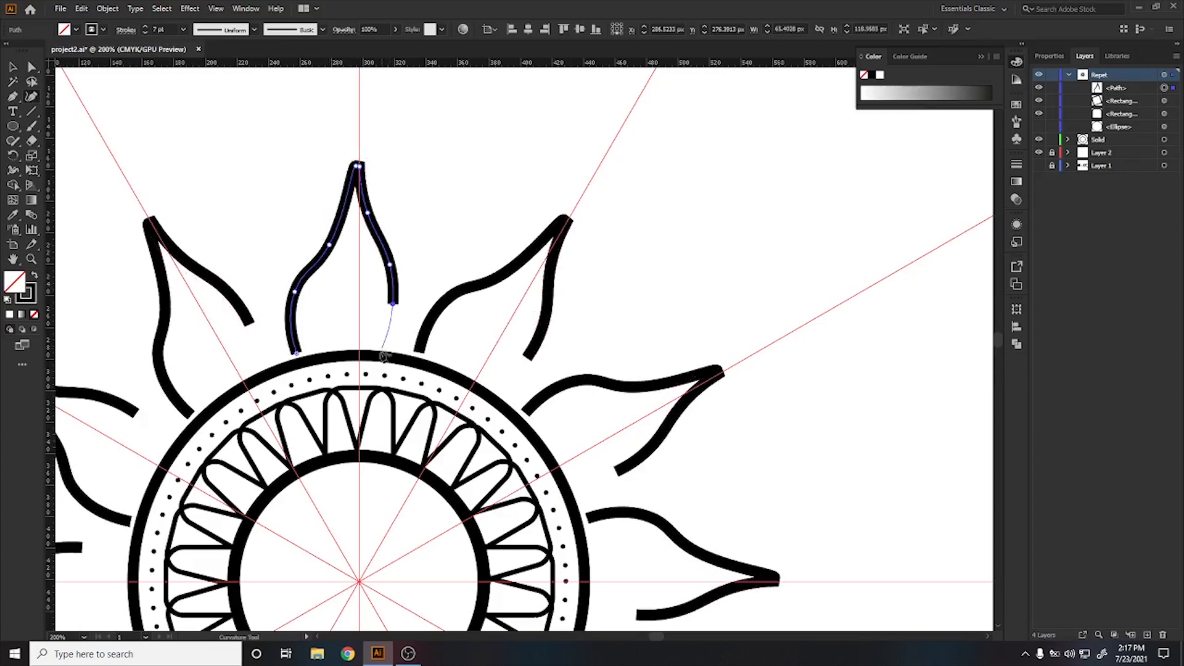
pyautogui.click(19, 66)
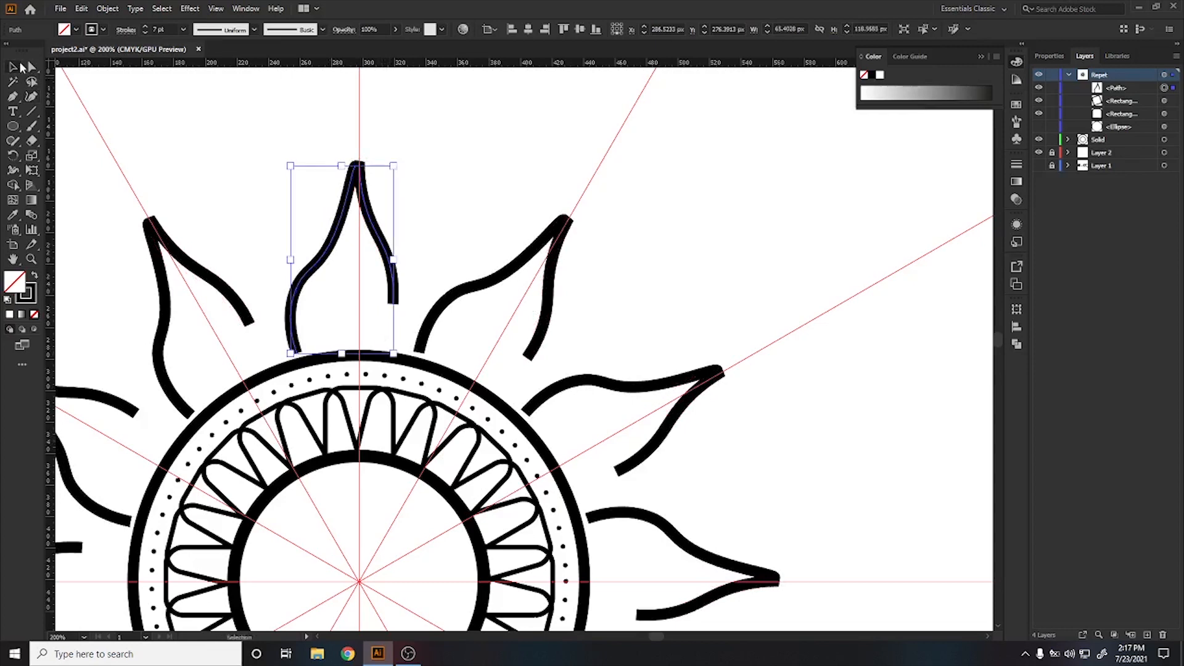
pyautogui.press('Delete')
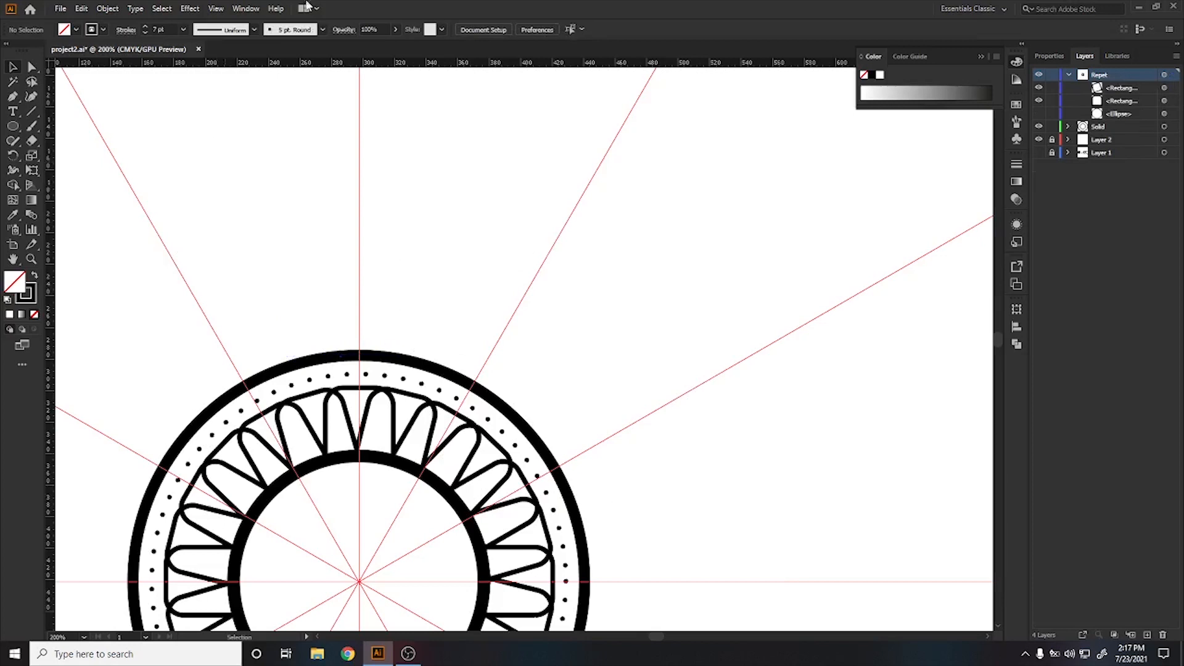
# - Add a new layer above the existing ones and name it Repet
pyautogui.click(1147, 634)
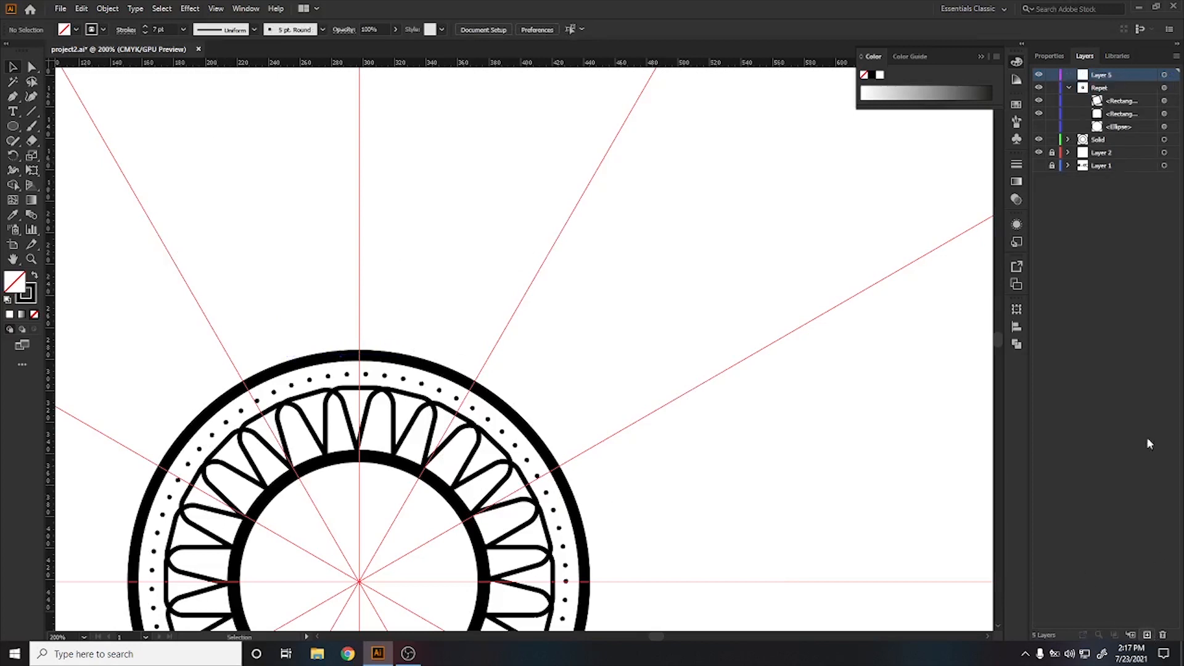
pyautogui.doubleClick(1104, 74)
pyautogui.write('Ro')
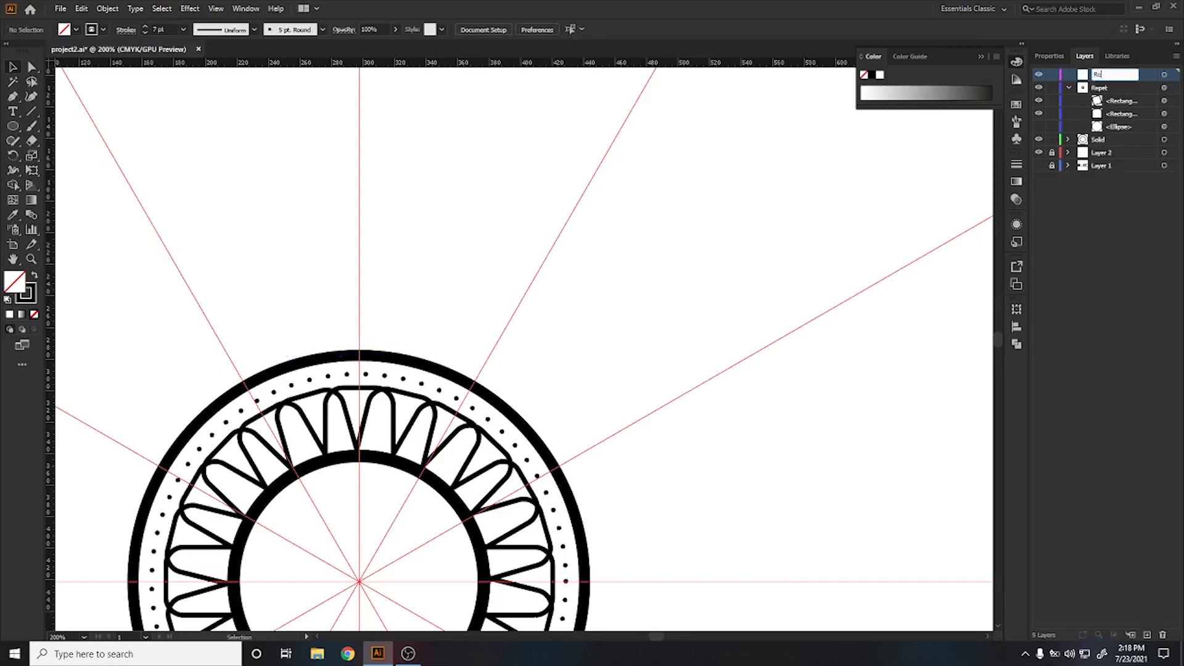
pyautogui.press('Return')
# - Draw a circle about 1081 px wide in the new Repet layer, centered on the guide intersection and reaching the artboard's side edges
pyautogui.scroll(-1, 378, 397)
pyautogui.scroll(-2, 377, 397)
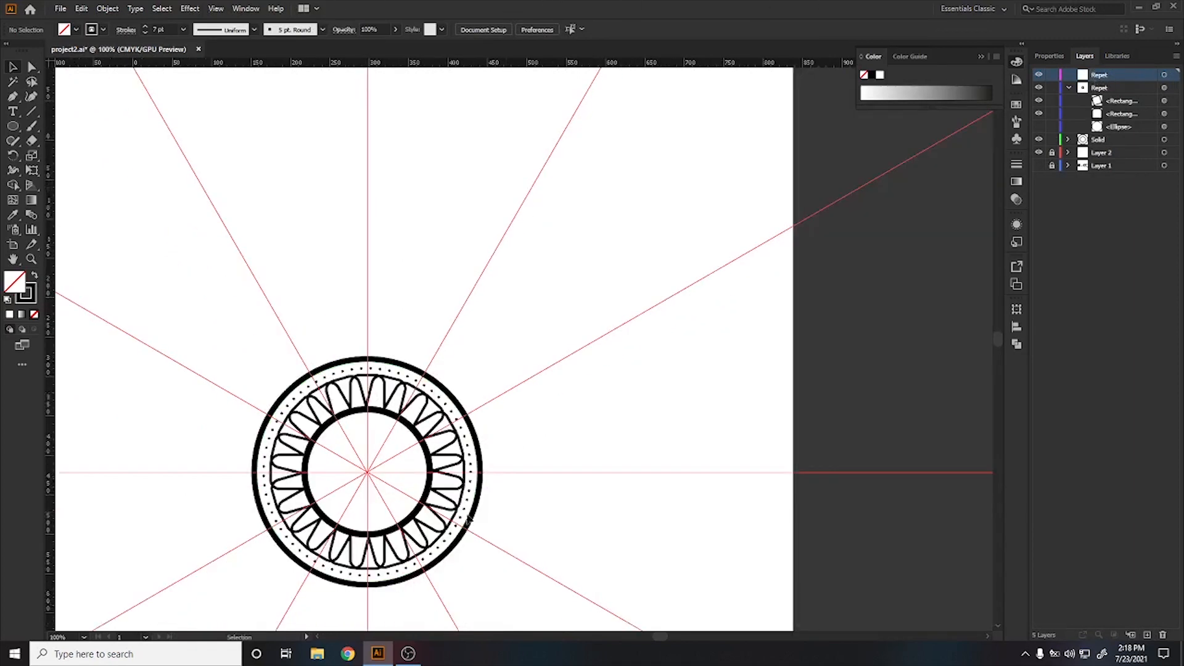
pyautogui.scroll(-1, 434, 491)
pyautogui.moveTo(495, 454); pyautogui.dragTo(525, 372)
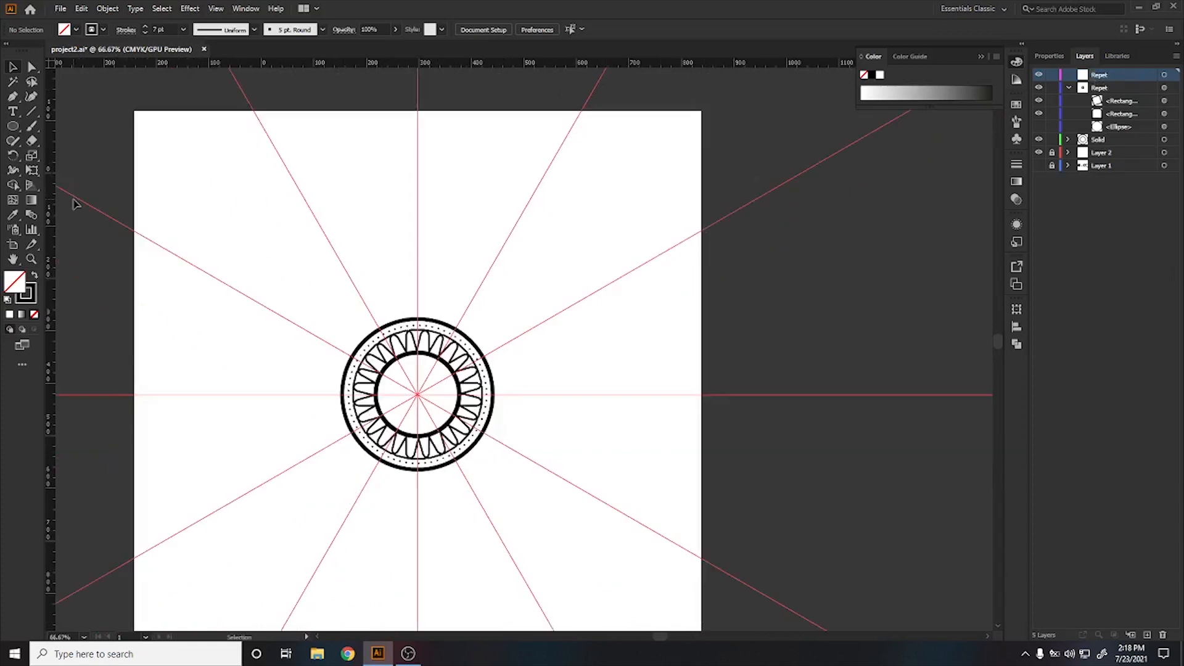
pyautogui.click(13, 126)
pyautogui.moveTo(417, 394); pyautogui.dragTo(715, 439)
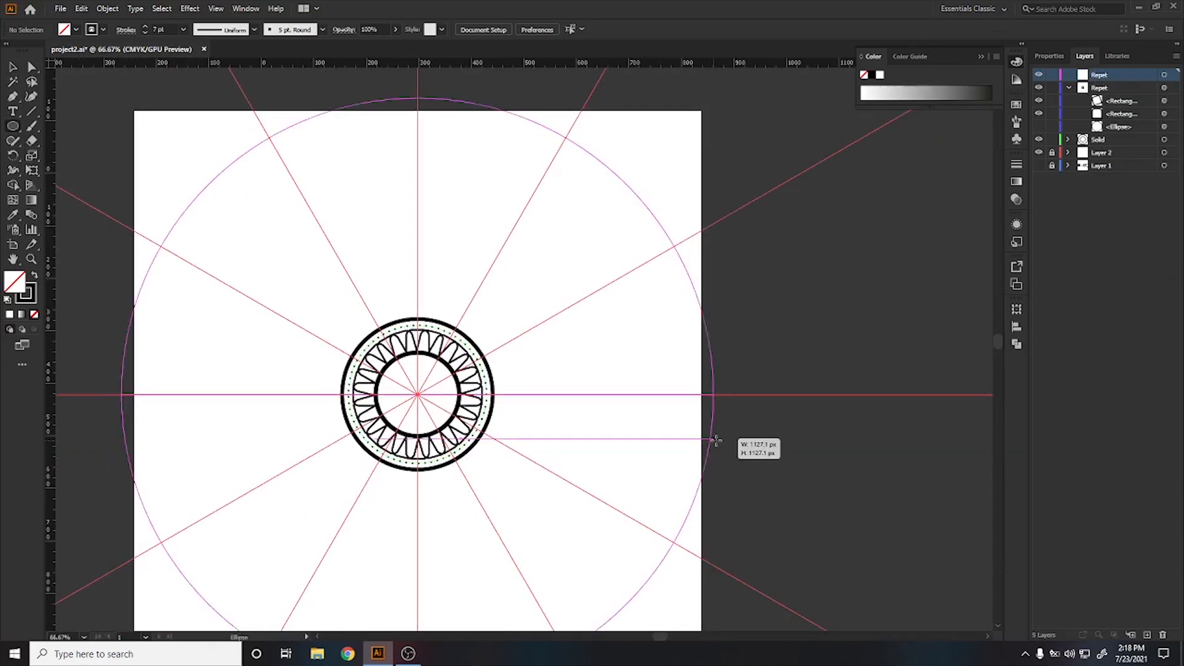
pyautogui.moveTo(715, 439); pyautogui.dragTo(702, 397)
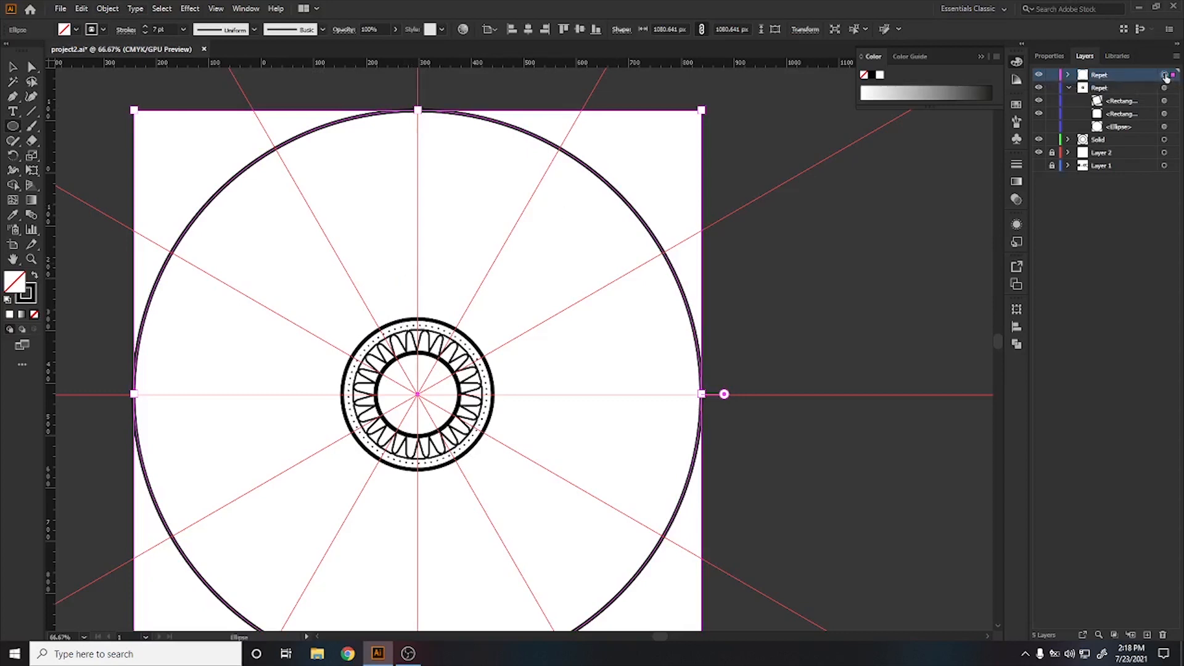
# - Apply a Transform effect to the new Repet layer with a 30° rotation and 11 copies
pyautogui.click(187, 7)
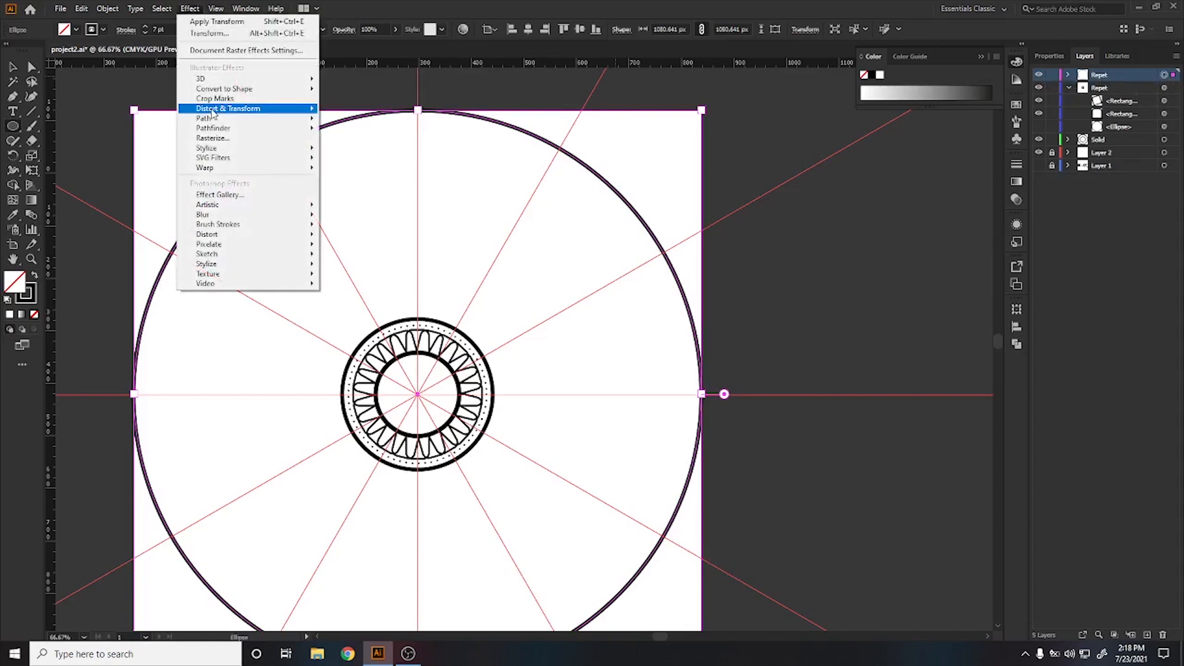
pyautogui.moveTo(211, 113)
pyautogui.click(353, 154)
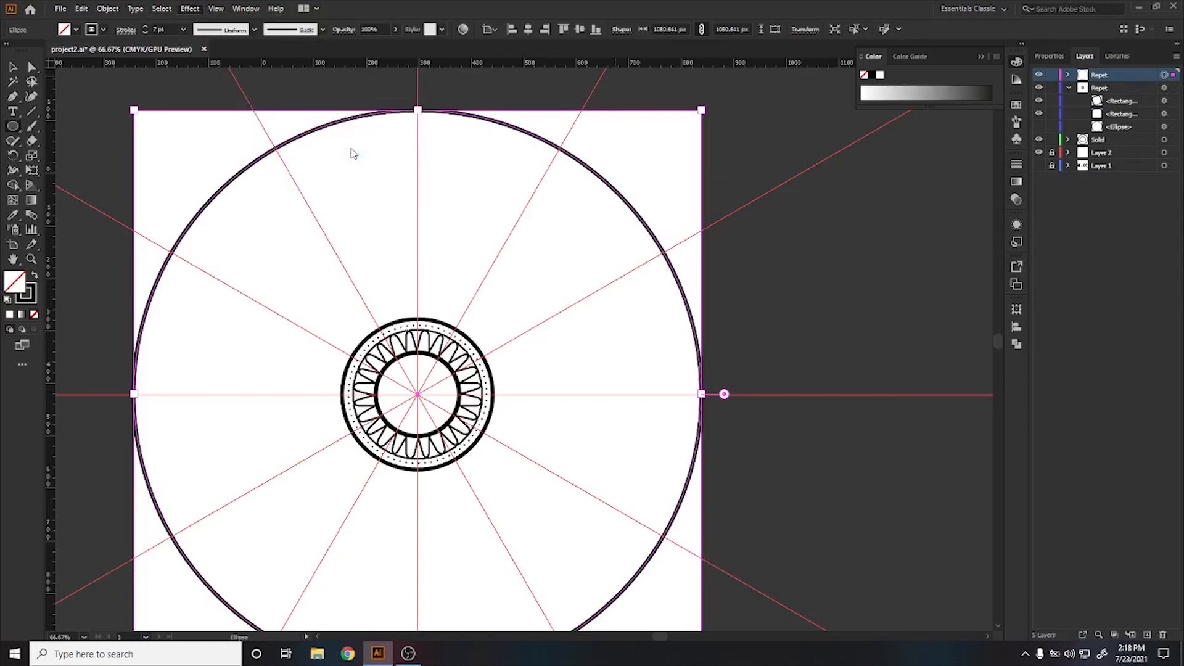
pyautogui.click(751, 368)
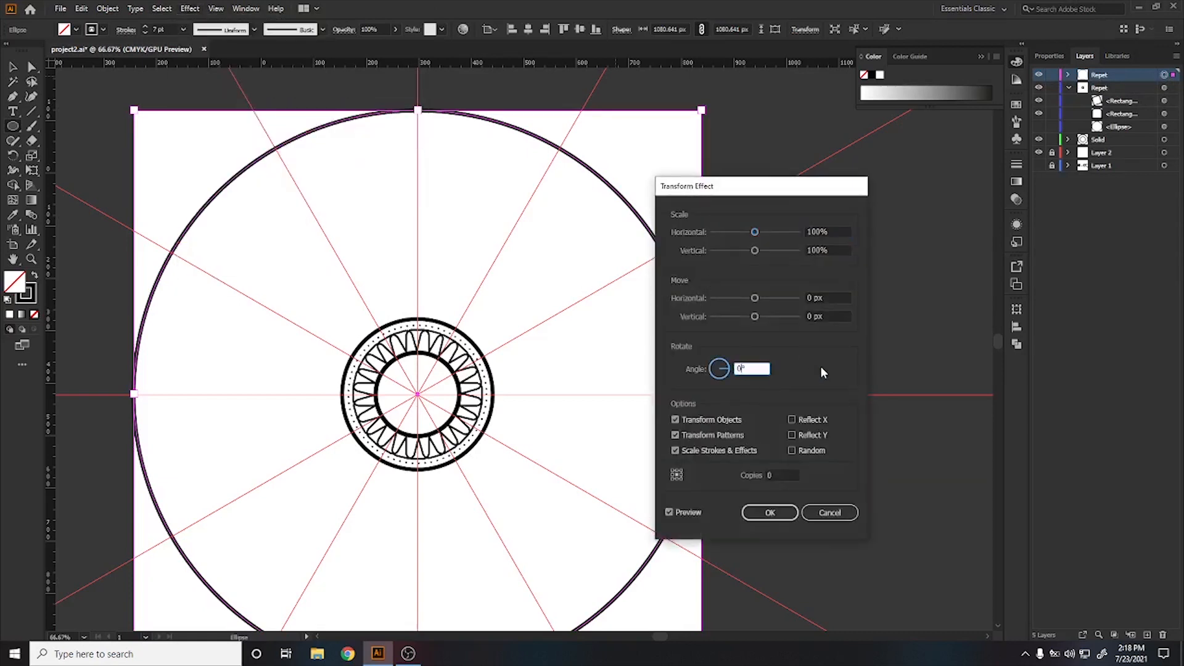
pyautogui.write('30')
pyautogui.click(780, 475)
pyautogui.write('11')
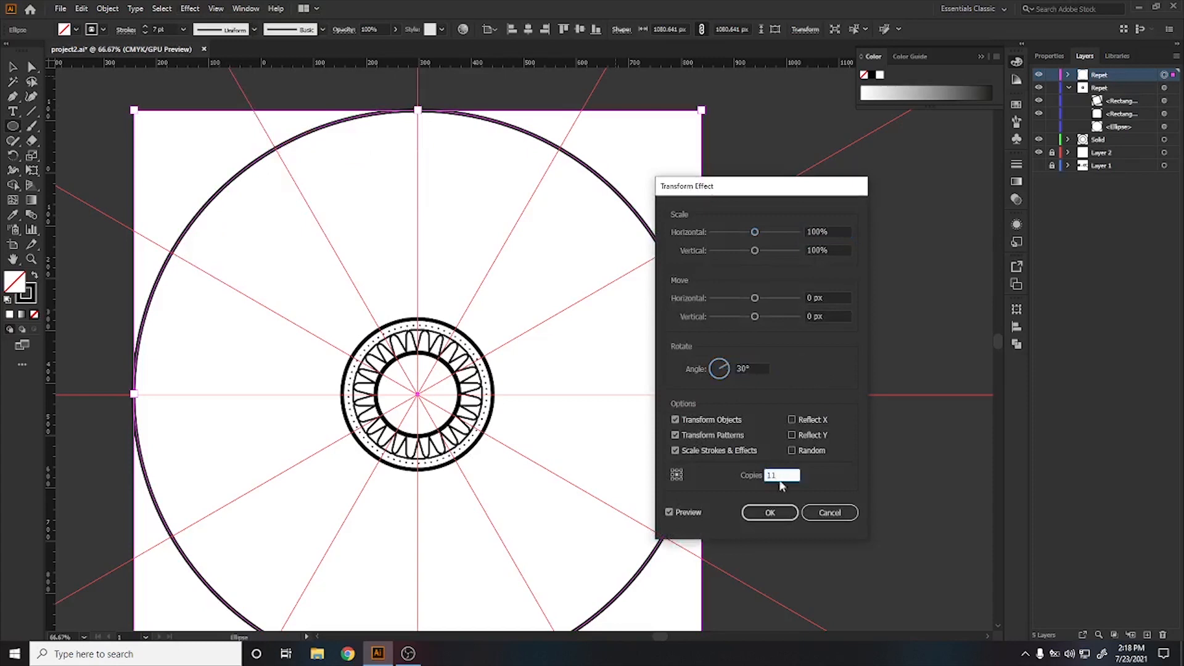
pyautogui.click(768, 513)
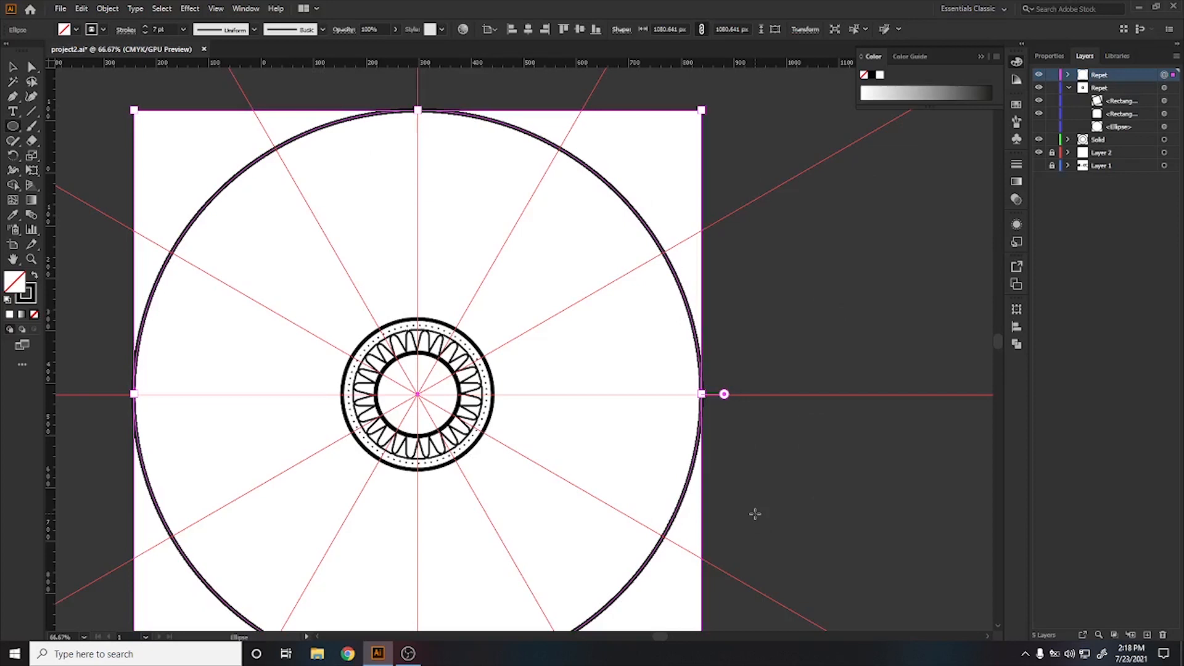
# - Add a second Transform effect to the new Repet layer with Reflect X and 1 copy, and check the layer's appearance
pyautogui.click(189, 8)
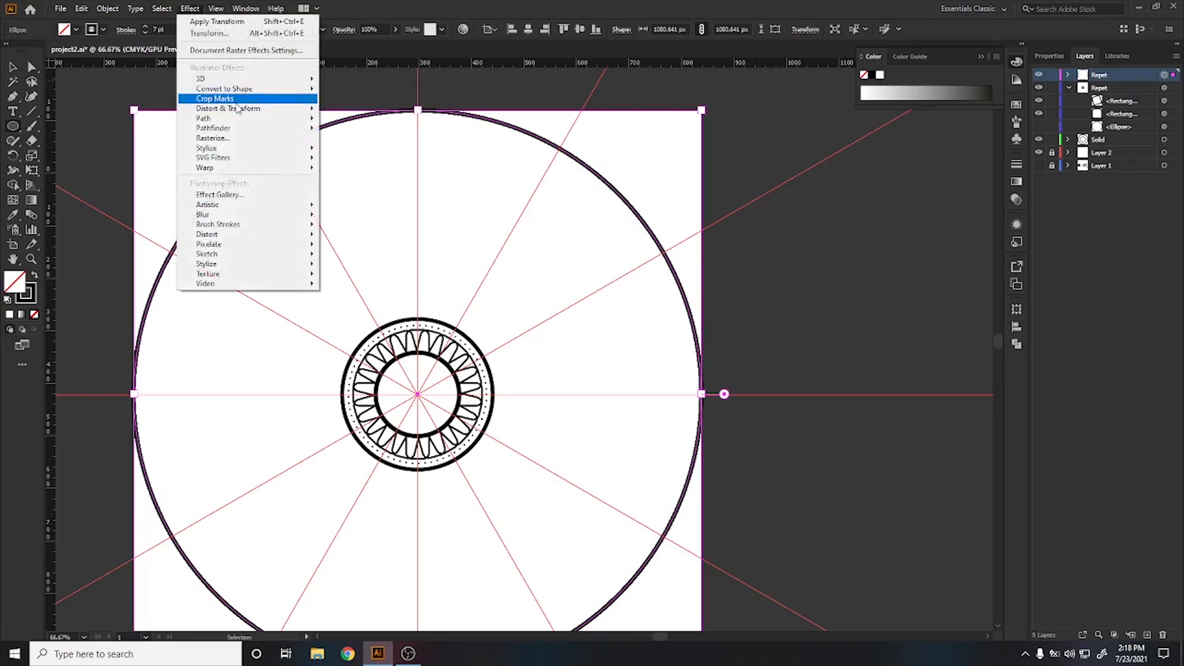
pyautogui.moveTo(259, 108)
pyautogui.click(358, 151)
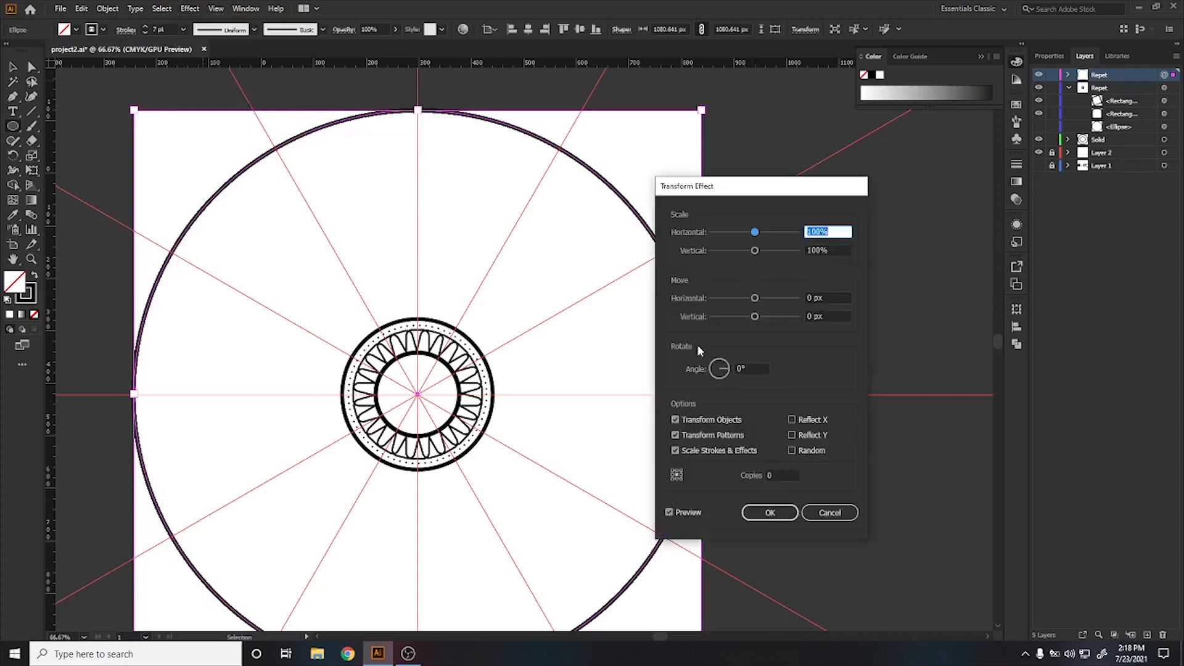
pyautogui.click(771, 475)
pyautogui.write('1')
pyautogui.click(801, 420)
pyautogui.click(747, 515)
pyautogui.click(1015, 225)
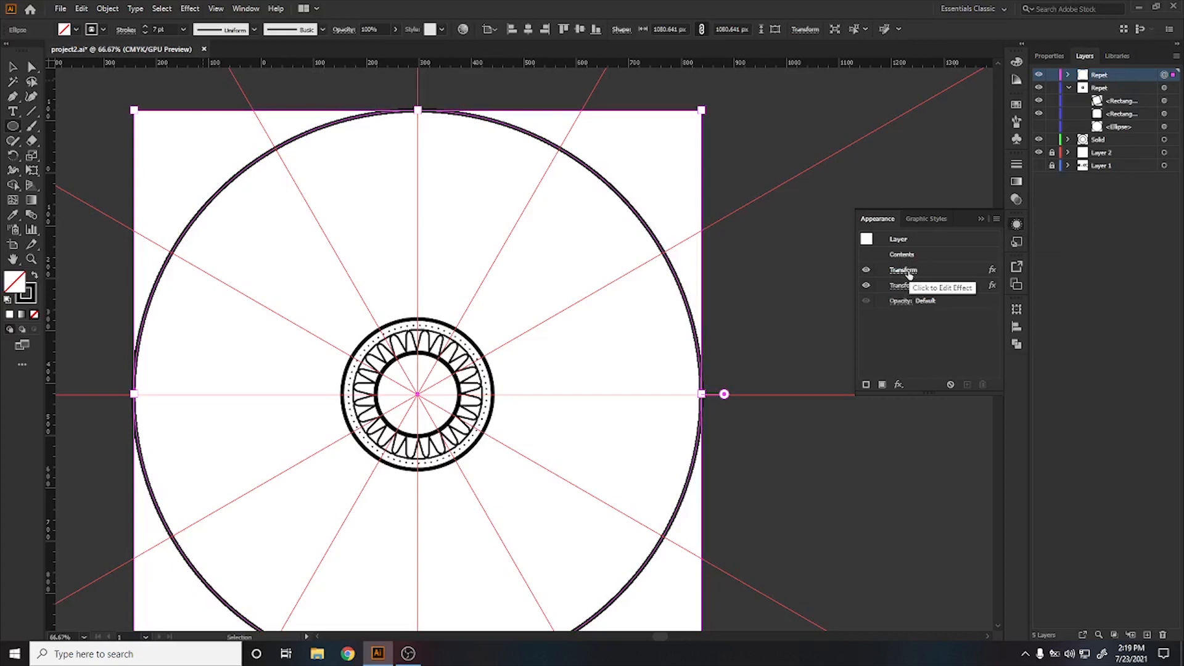
pyautogui.click(986, 218)
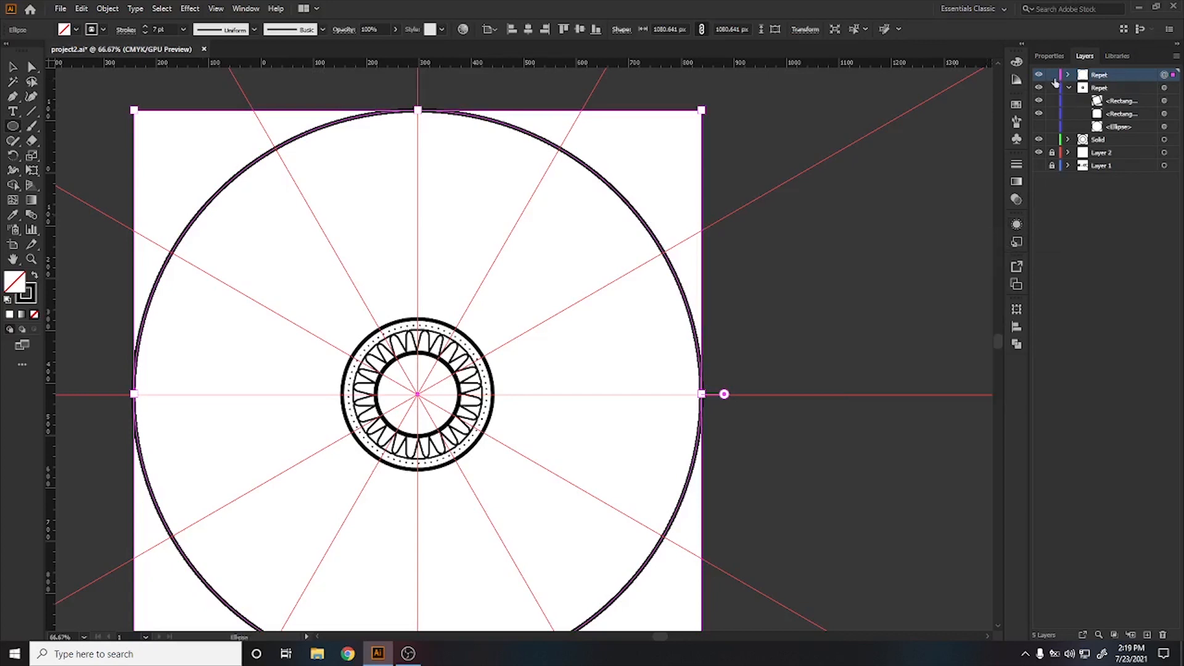
# - Hide the large circle in the new Repet layer and draw a curved half-petal from the outer ring up to the vertical guide
pyautogui.click(1068, 75)
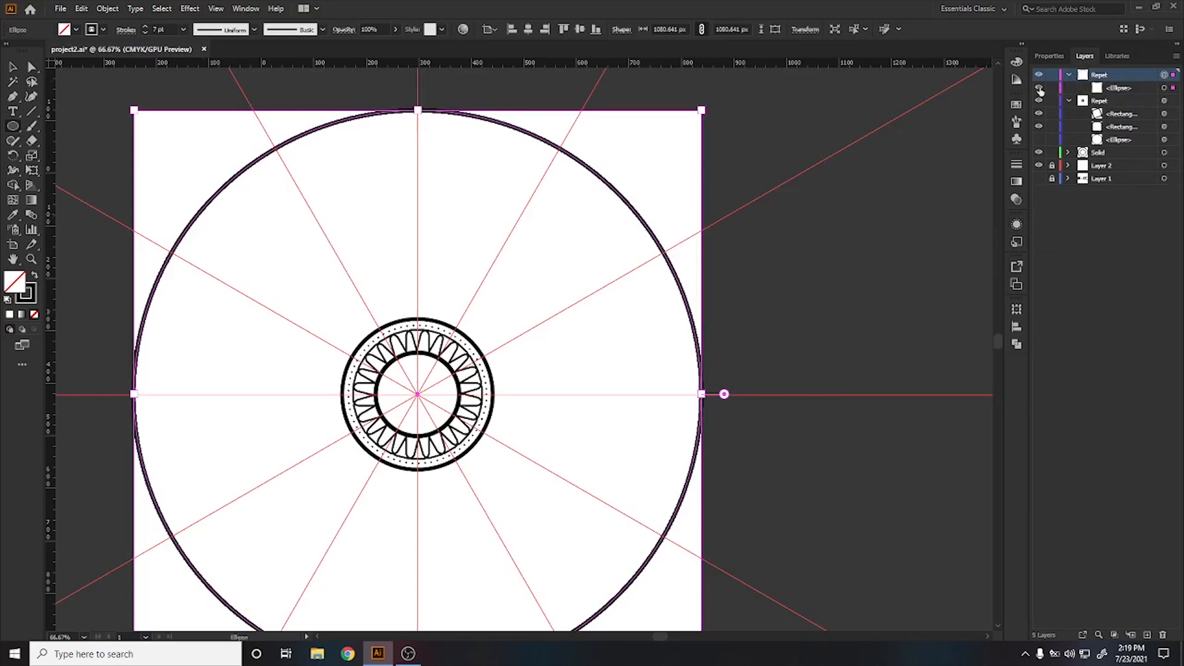
pyautogui.click(1038, 87)
pyautogui.keyDown('alt'); pyautogui.scroll(2, 394, 276); pyautogui.keyUp('alt')
pyautogui.click(30, 96)
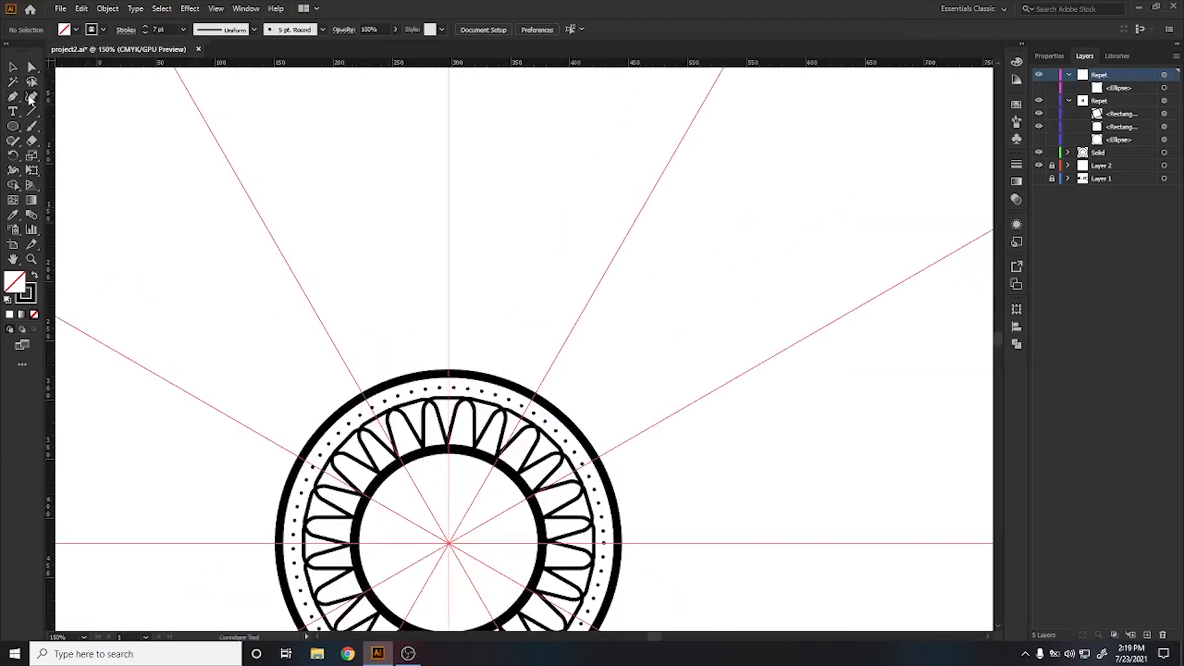
pyautogui.click(400, 370)
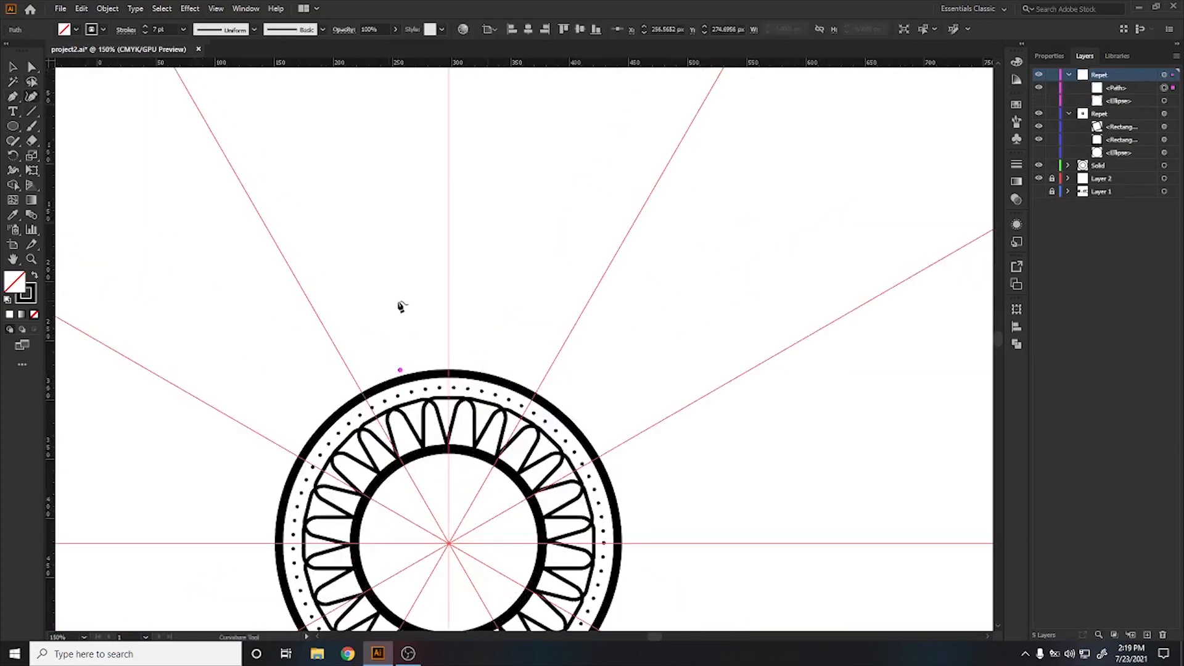
pyautogui.click(398, 301)
pyautogui.click(426, 264)
pyautogui.click(448, 217)
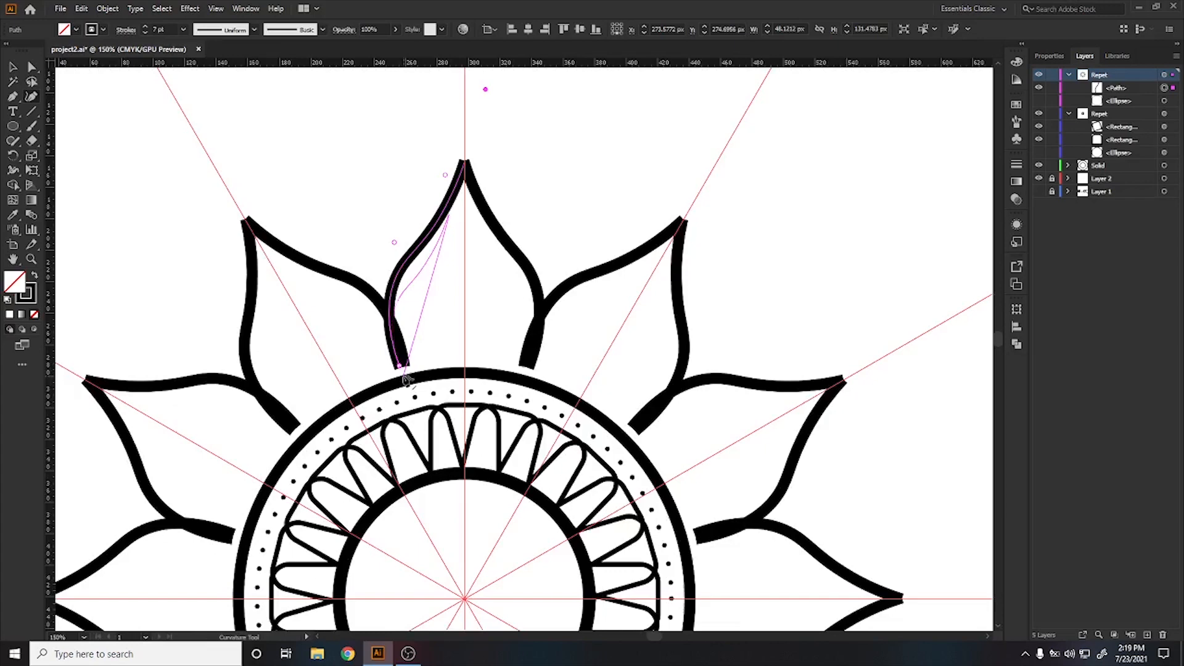
# - Move the half-petal's lower end point down into the outer ring's stroke
pyautogui.scroll(4, 396, 369)
pyautogui.moveTo(411, 377); pyautogui.dragTo(411, 385)
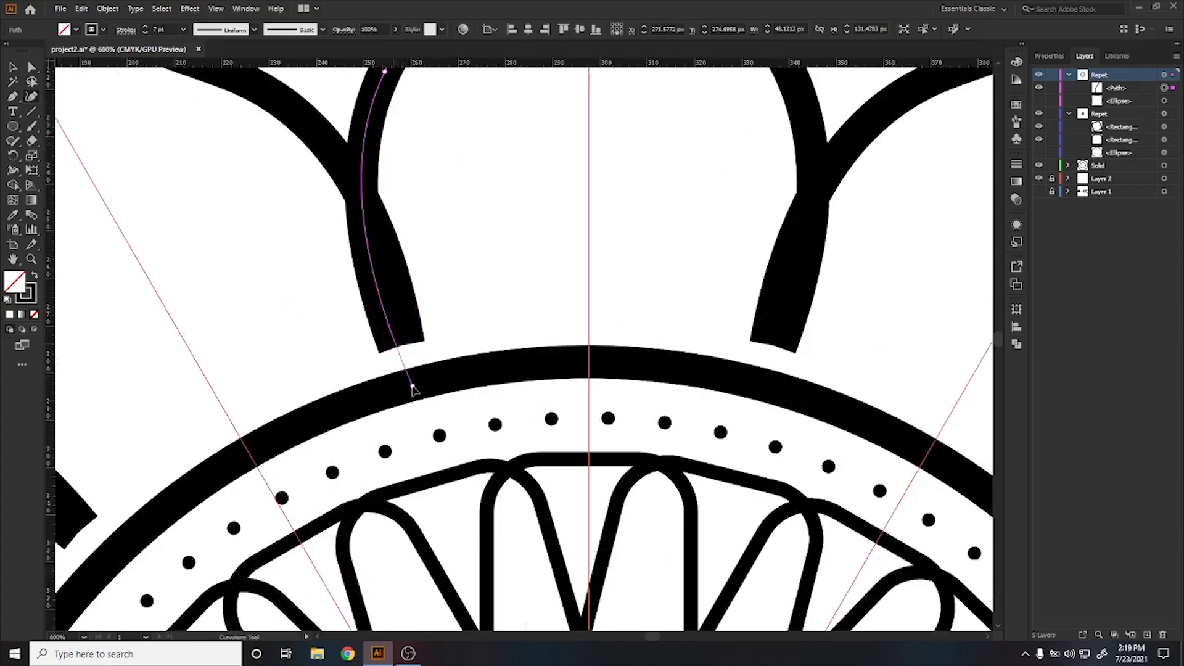
pyautogui.scroll(-4, 413, 387)
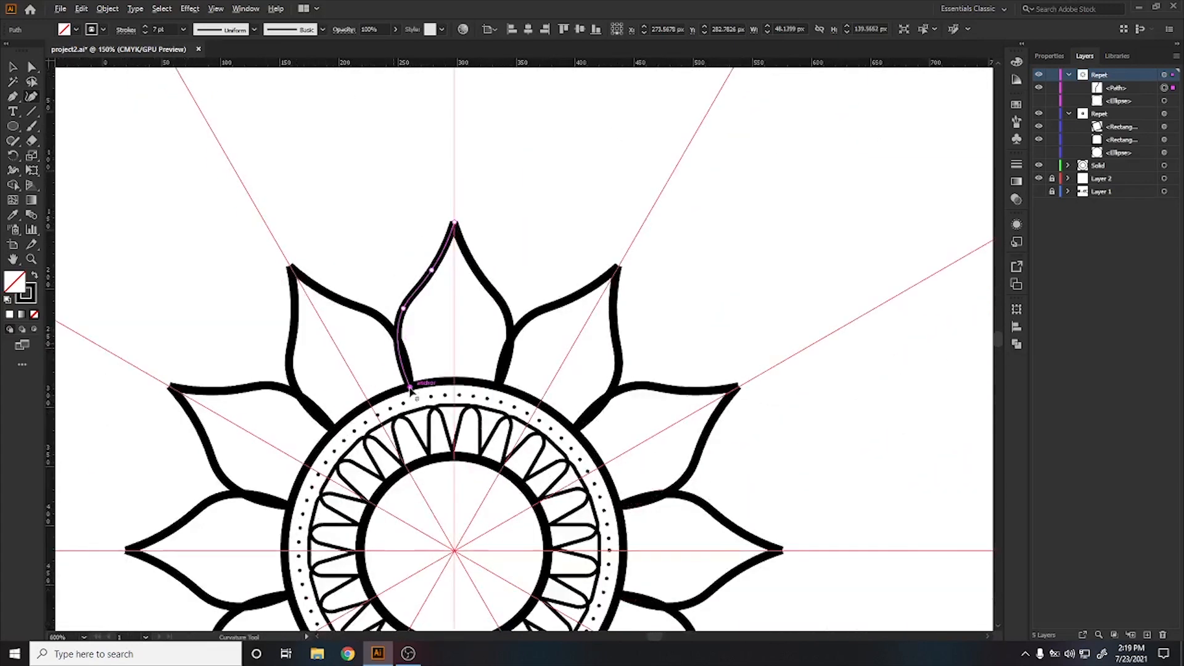
# - Give the half-petal's stroke round caps and deselect the path
pyautogui.scroll(3, 275, 255)
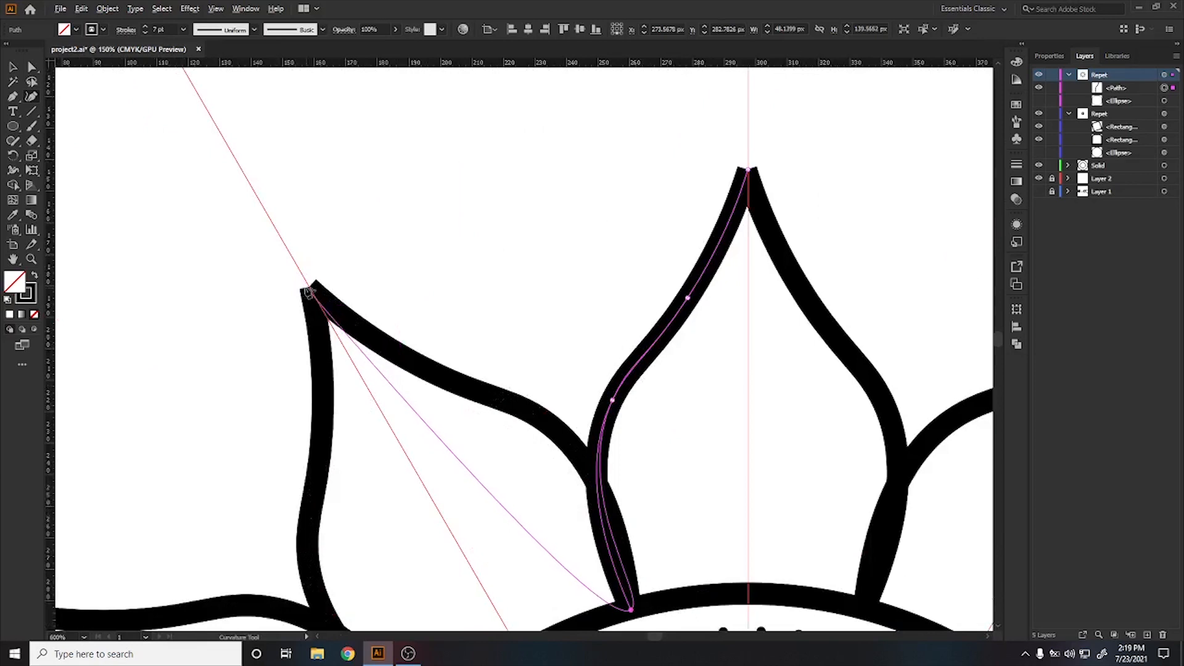
pyautogui.click(126, 29)
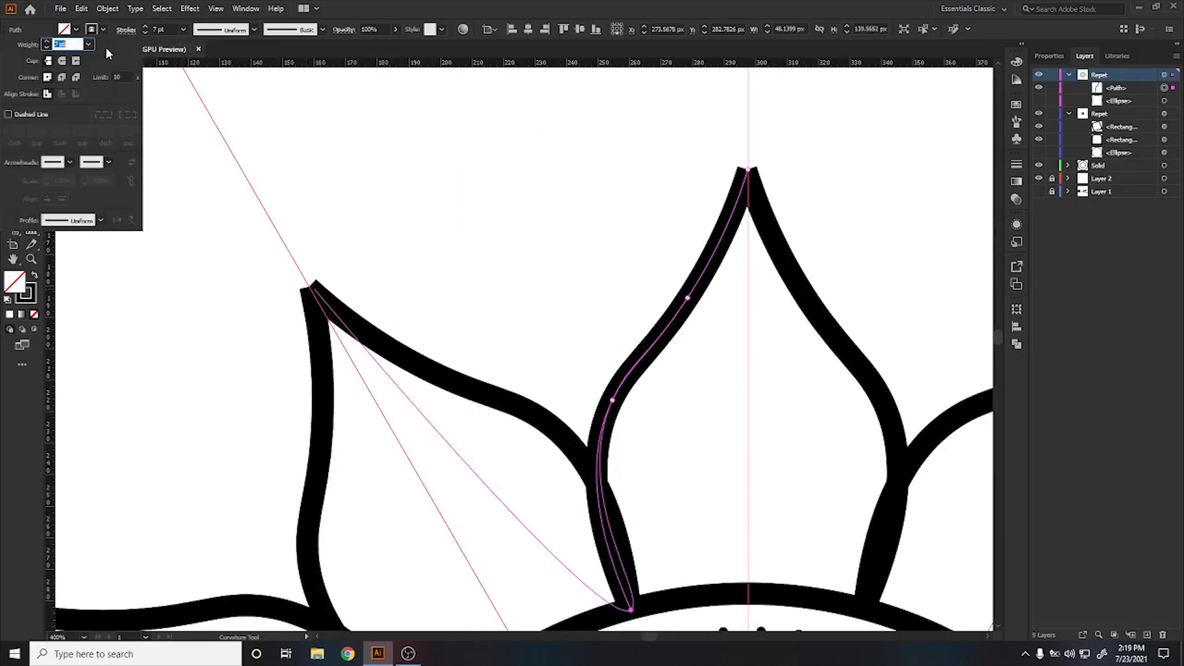
pyautogui.click(63, 61)
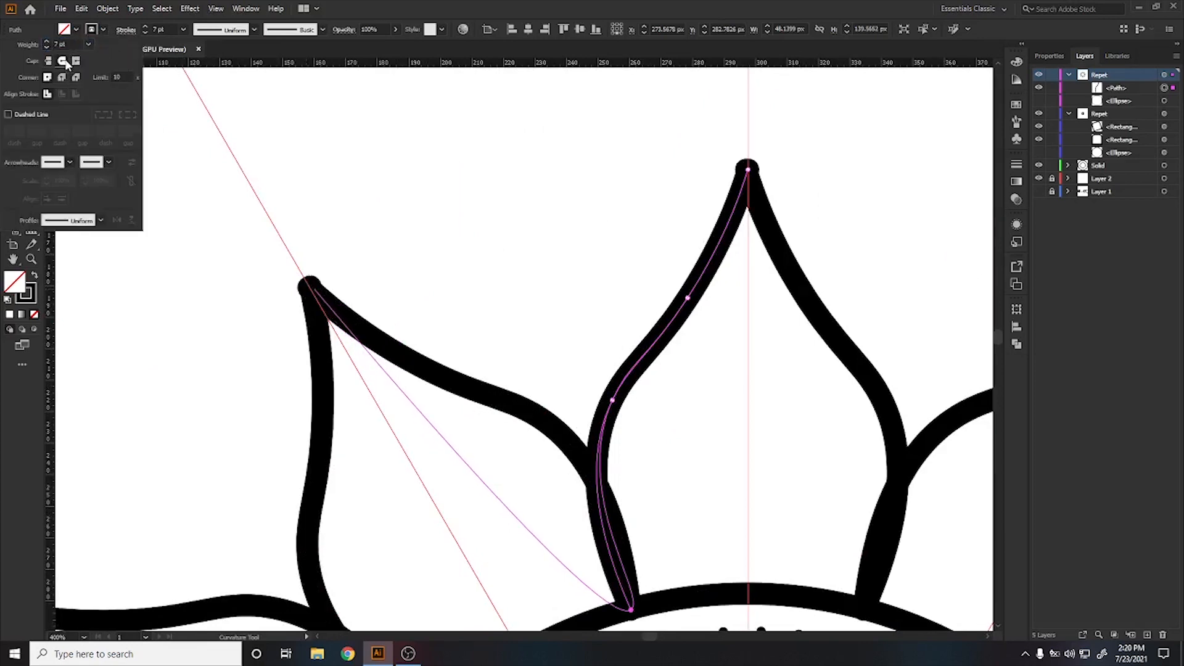
pyautogui.press('v')
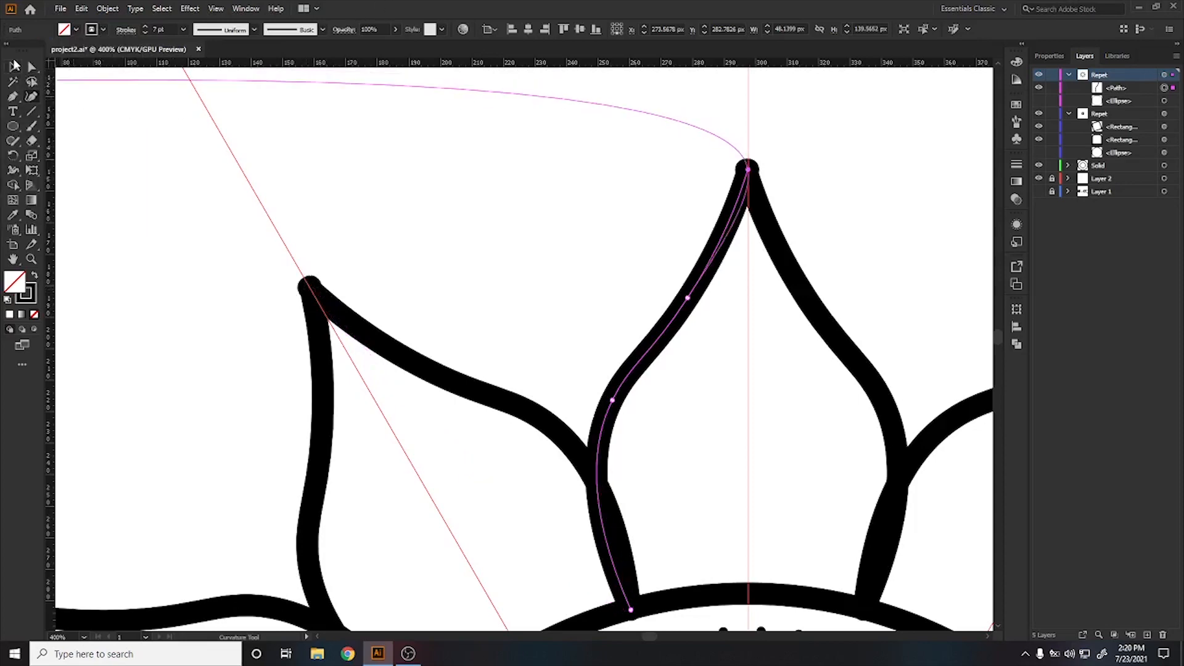
pyautogui.click(348, 214)
pyautogui.scroll(-2, 347, 224)
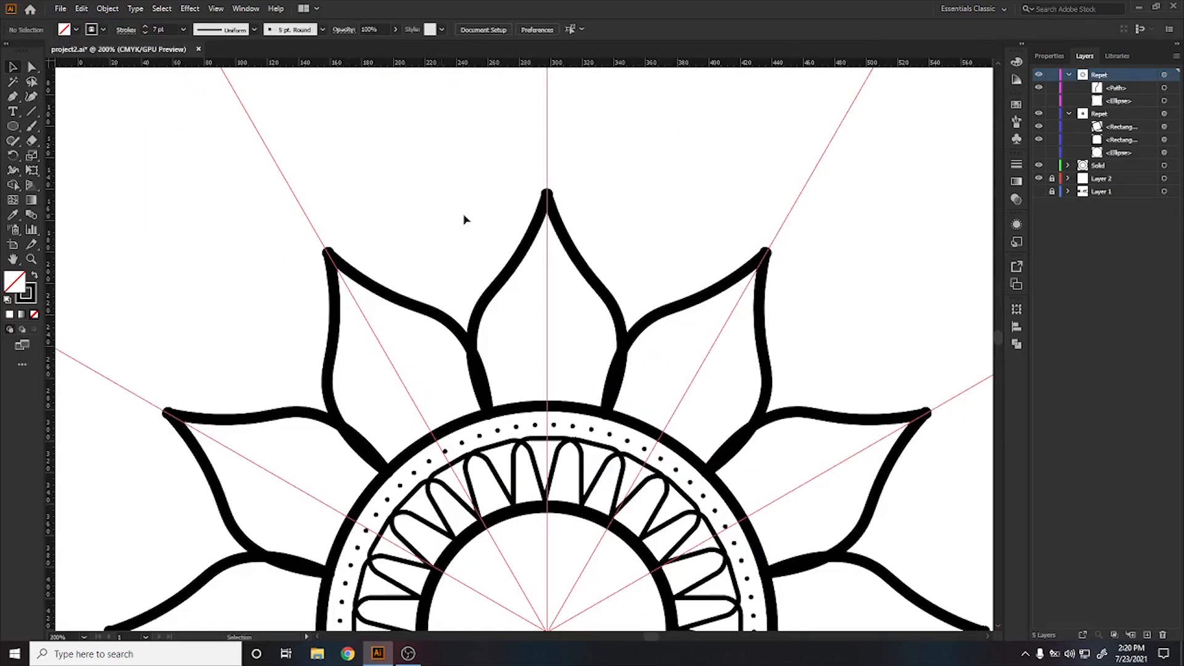
pyautogui.scroll(2, 531, 185)
pyautogui.click(611, 261)
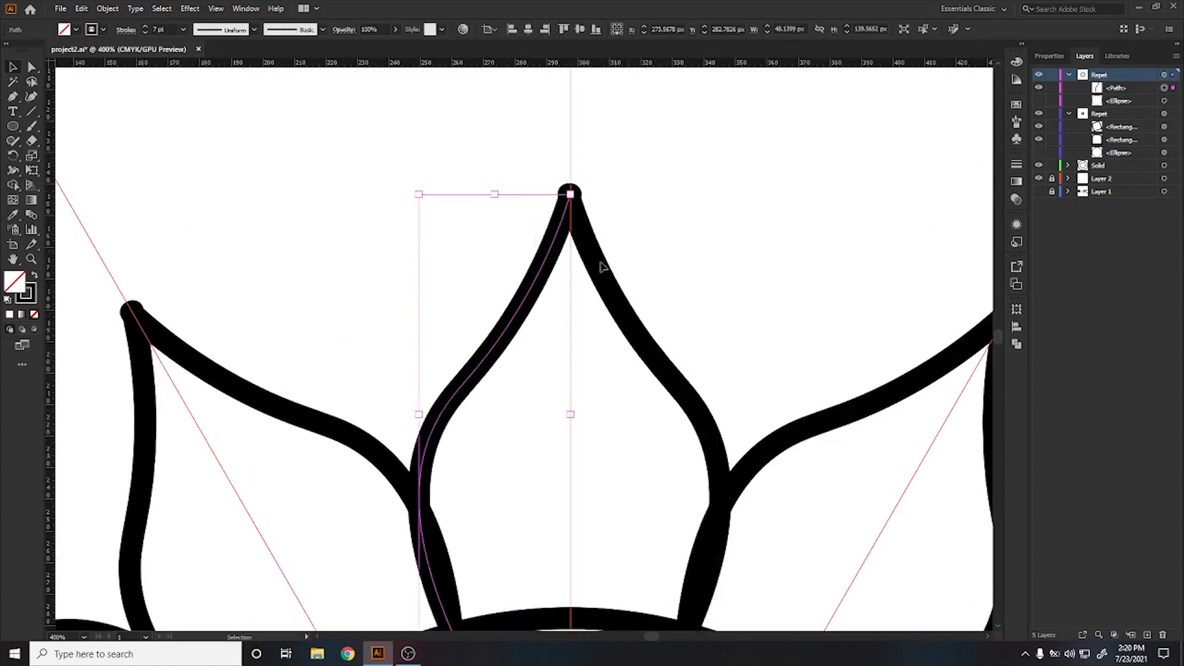
pyautogui.scroll(-2, 467, 281)
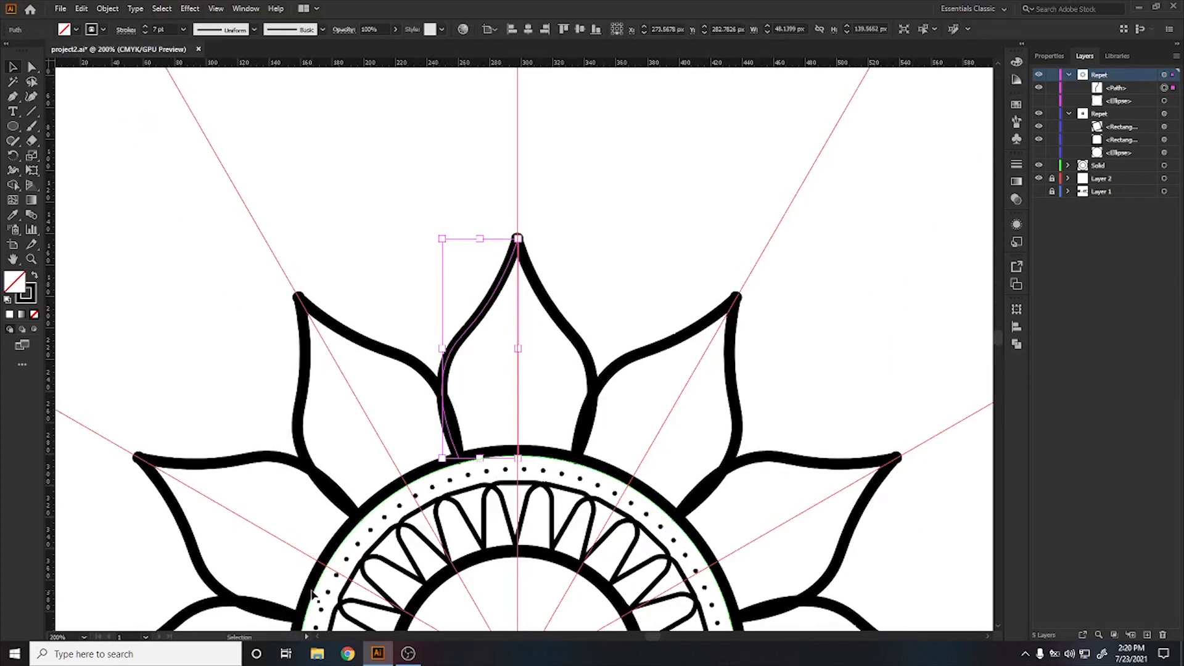
pyautogui.click(504, 440)
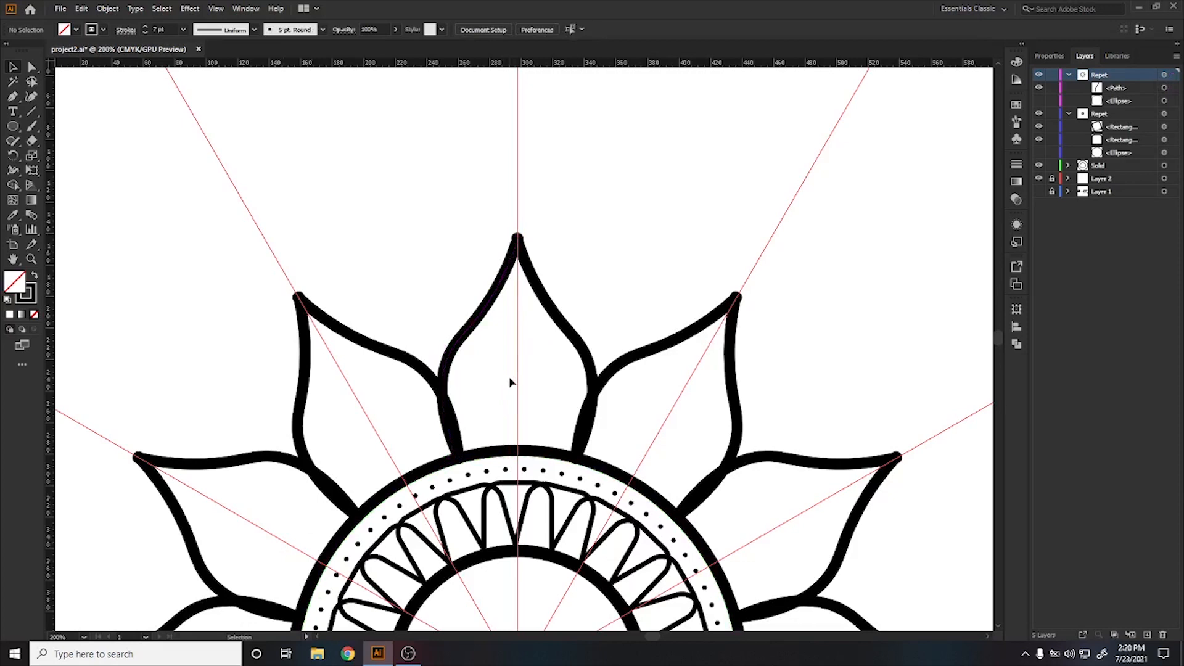
pyautogui.scroll(1, 522, 394)
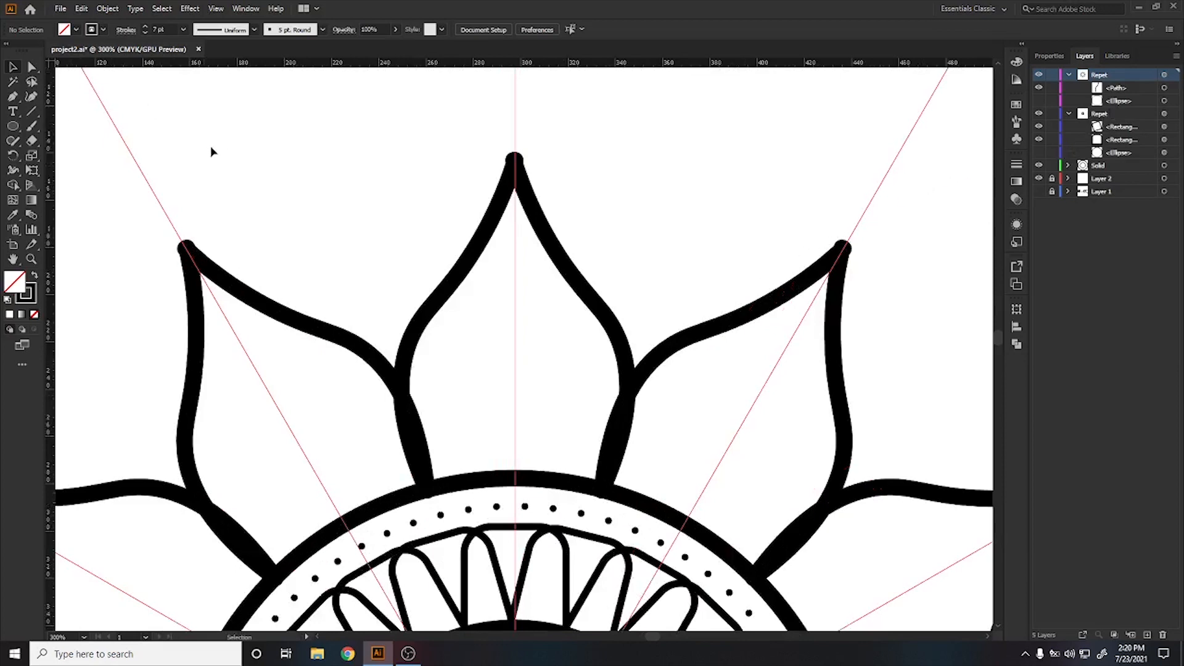
# - Rename the uppermost Repet layer, which holds the mirrored petals, as "Reflect"
pyautogui.doubleClick(1099, 75)
pyautogui.write('Reflect')
pyautogui.press('Return')
# - Draw four small black-filled, strokeless ellipses clustered along the vertical guide at the base of the top petal, tapering upward
pyautogui.click(13, 126)
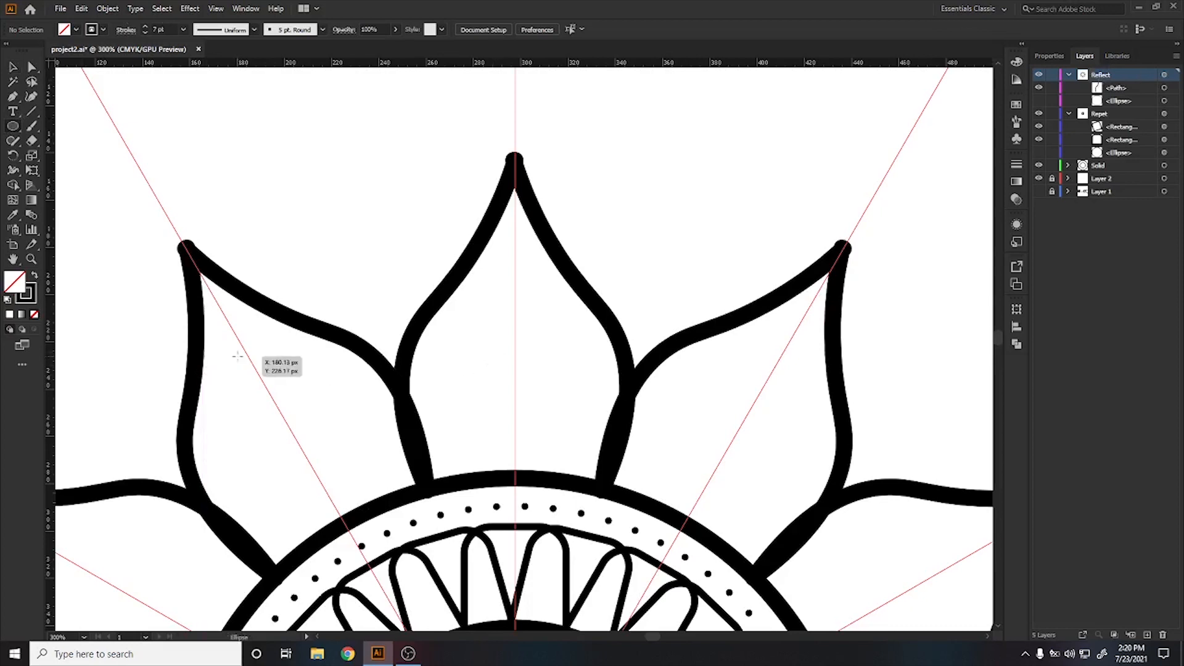
pyautogui.hotkey('shift', 'x')
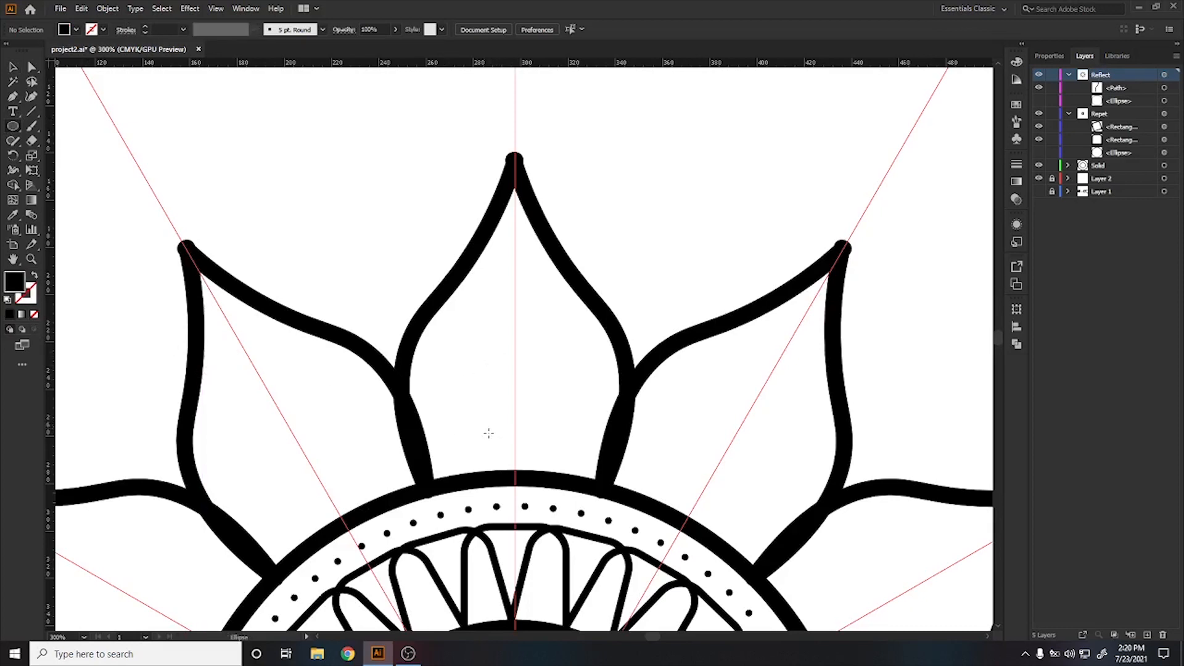
pyautogui.moveTo(484, 428); pyautogui.dragTo(516, 461)
pyautogui.moveTo(498, 402); pyautogui.dragTo(523, 435)
pyautogui.click(584, 368)
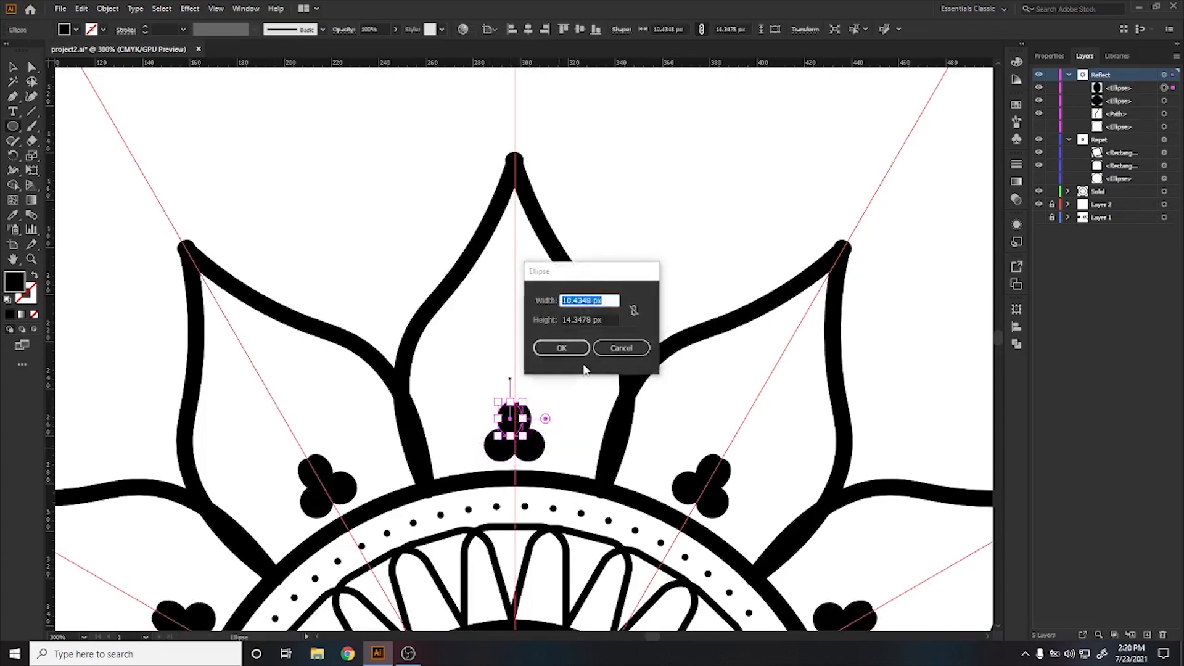
pyautogui.click(614, 348)
pyautogui.moveTo(505, 379)
pyautogui.mouseDown()
pyautogui.moveTo(525, 408)
pyautogui.moveTo(491, 420)
pyautogui.mouseUp()
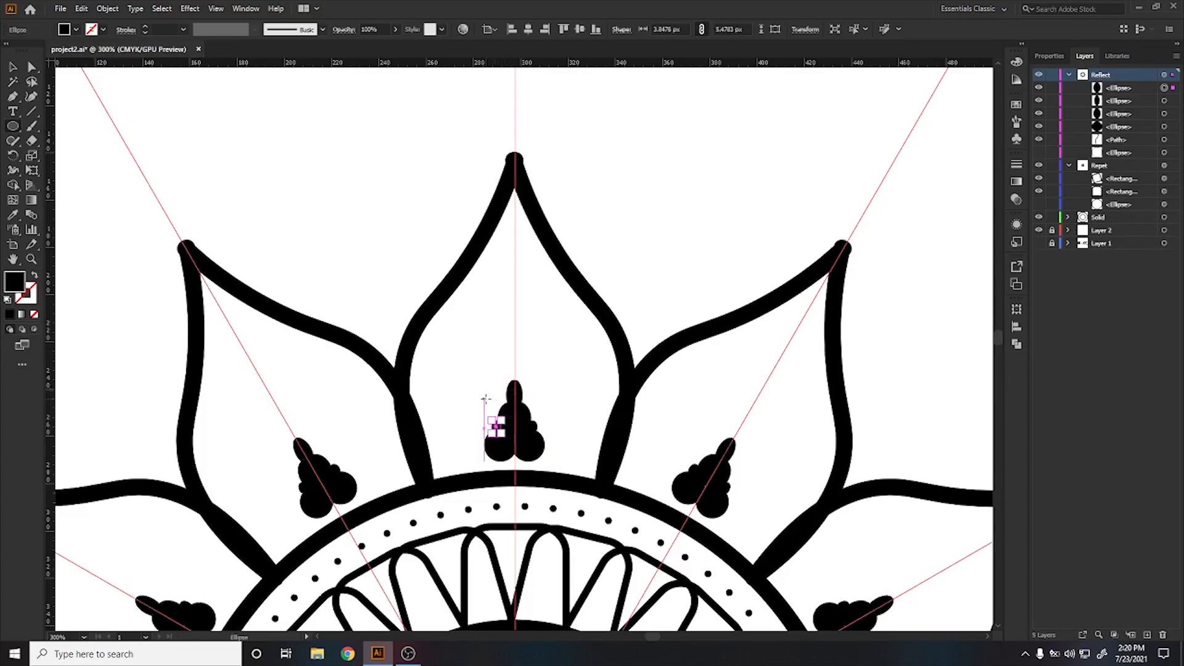
pyautogui.press('v')
pyautogui.click(457, 388)
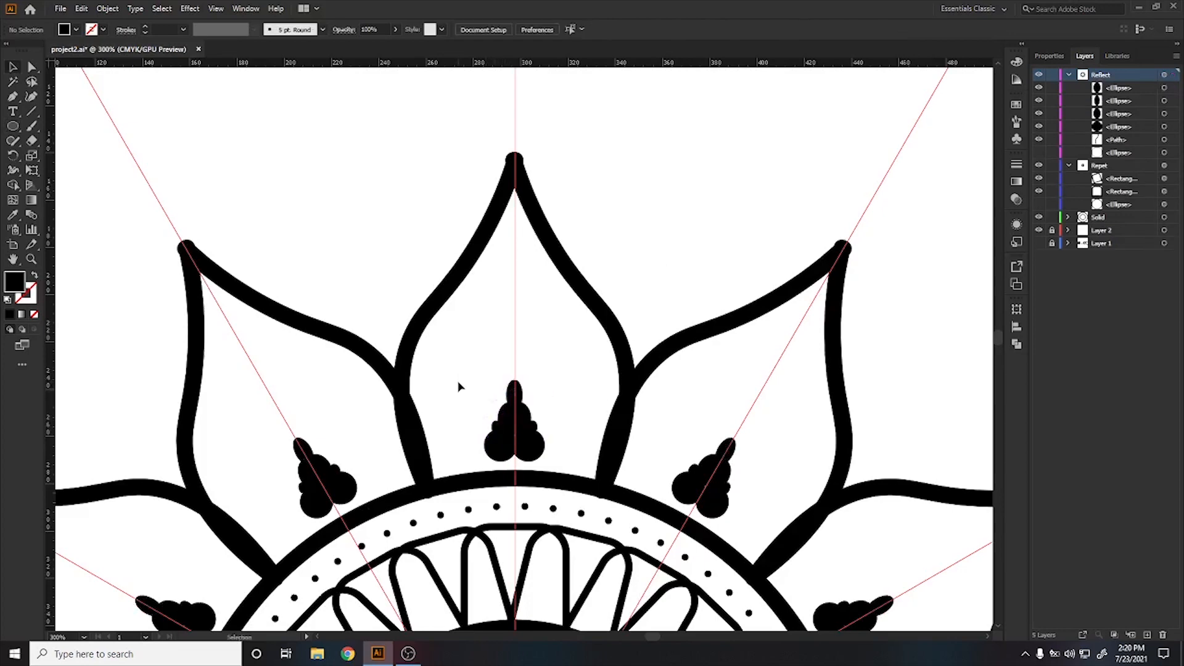
# - Draw an inner curve along the left half of the top petal with the Curvature tool, using a black stroke and no fill
pyautogui.scroll(-1, 458, 386)
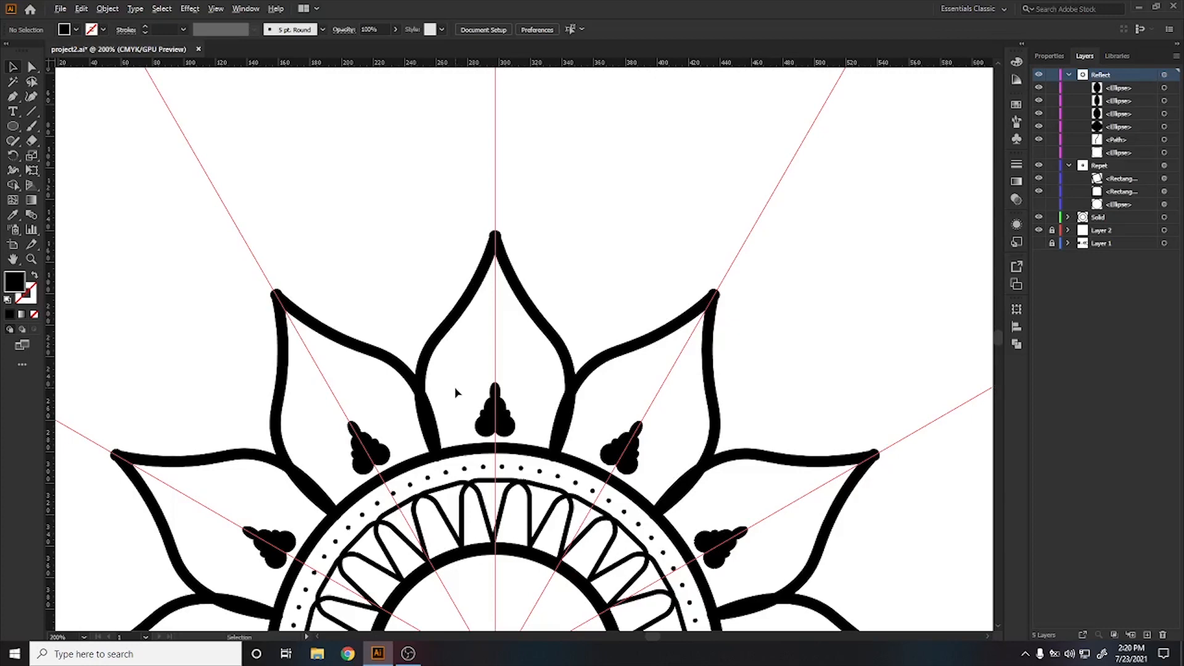
pyautogui.hotkey('shift', '`')
pyautogui.scroll(2, 452, 419)
pyautogui.click(458, 438)
pyautogui.click(441, 350)
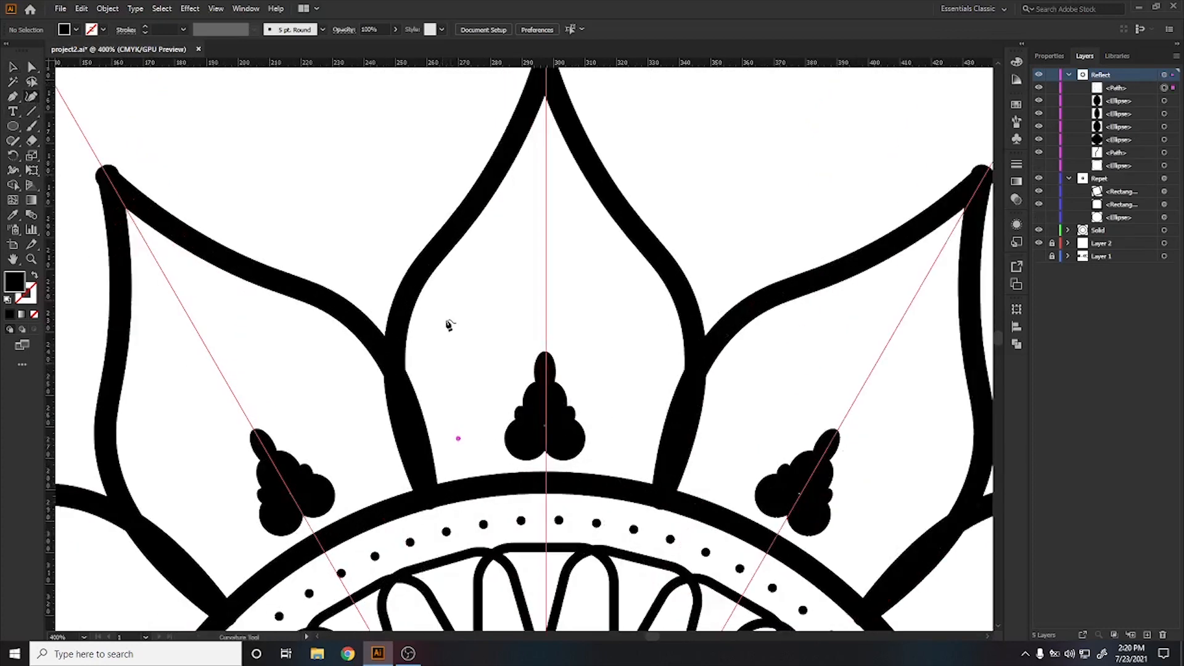
pyautogui.click(478, 265)
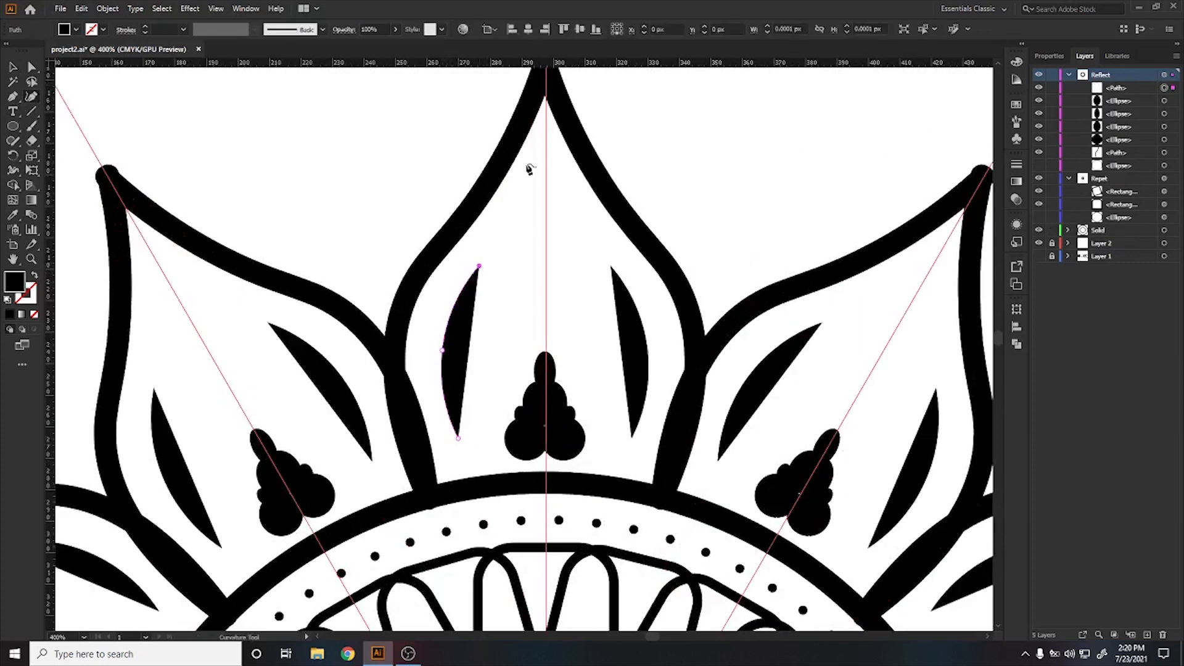
pyautogui.click(527, 215)
pyautogui.click(533, 153)
pyautogui.hotkey('shift', 'x')
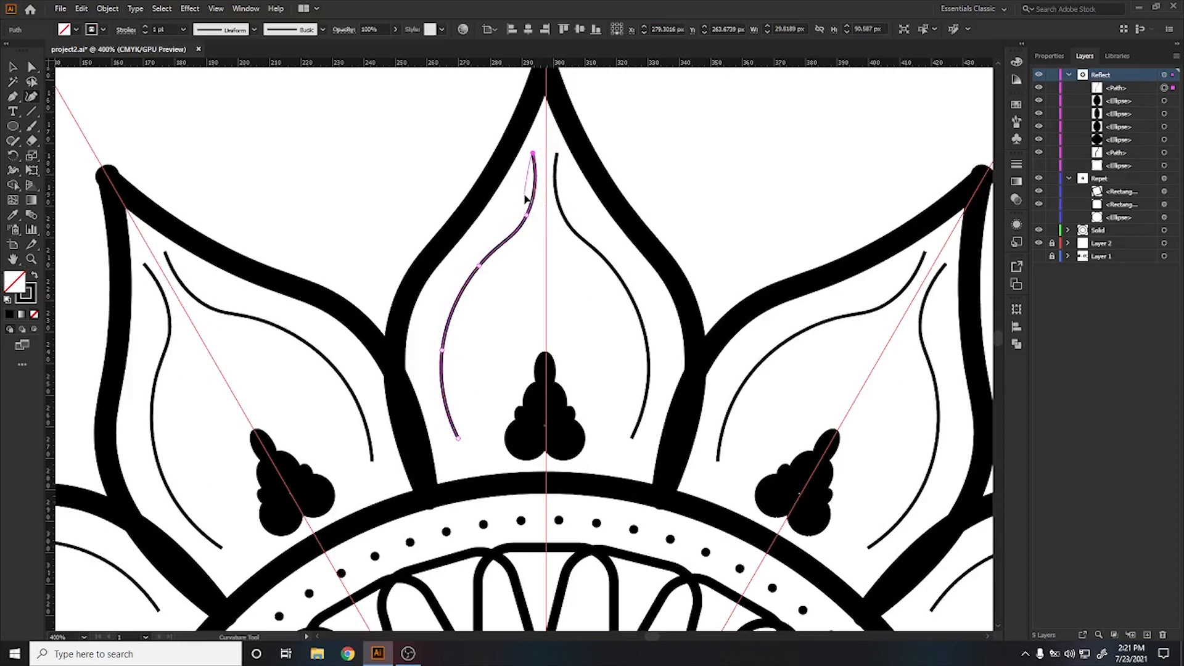
# - Delete the uppermost anchor point of the petal's inner curve to shorten it
pyautogui.press('Escape')
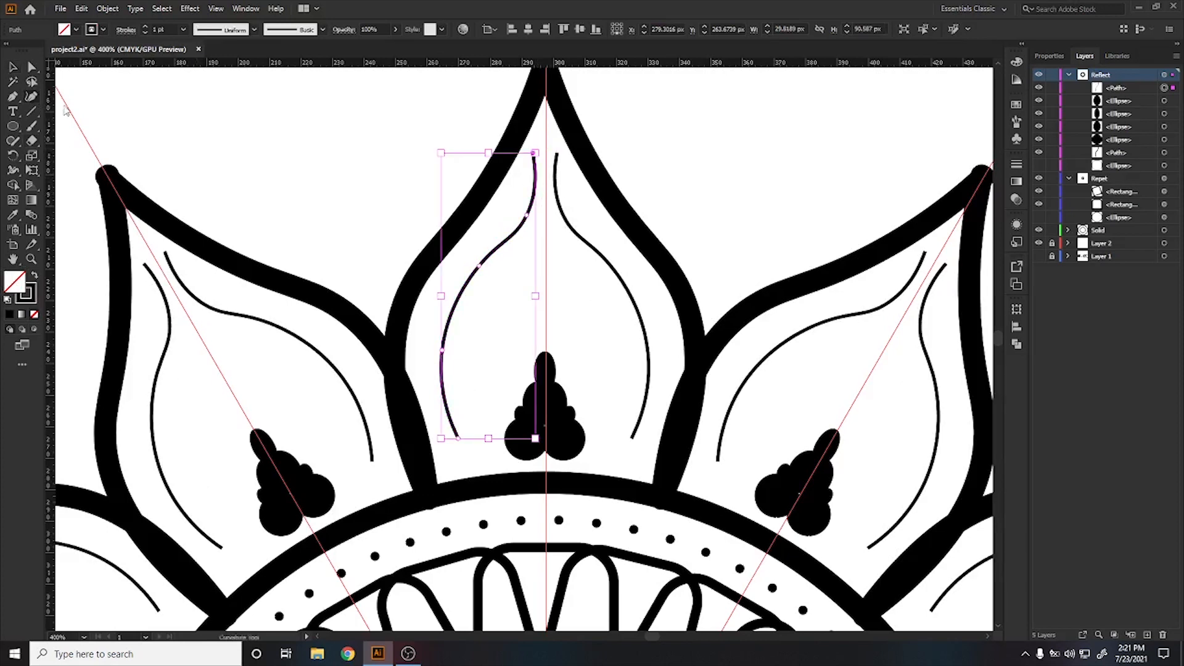
pyautogui.click(534, 154)
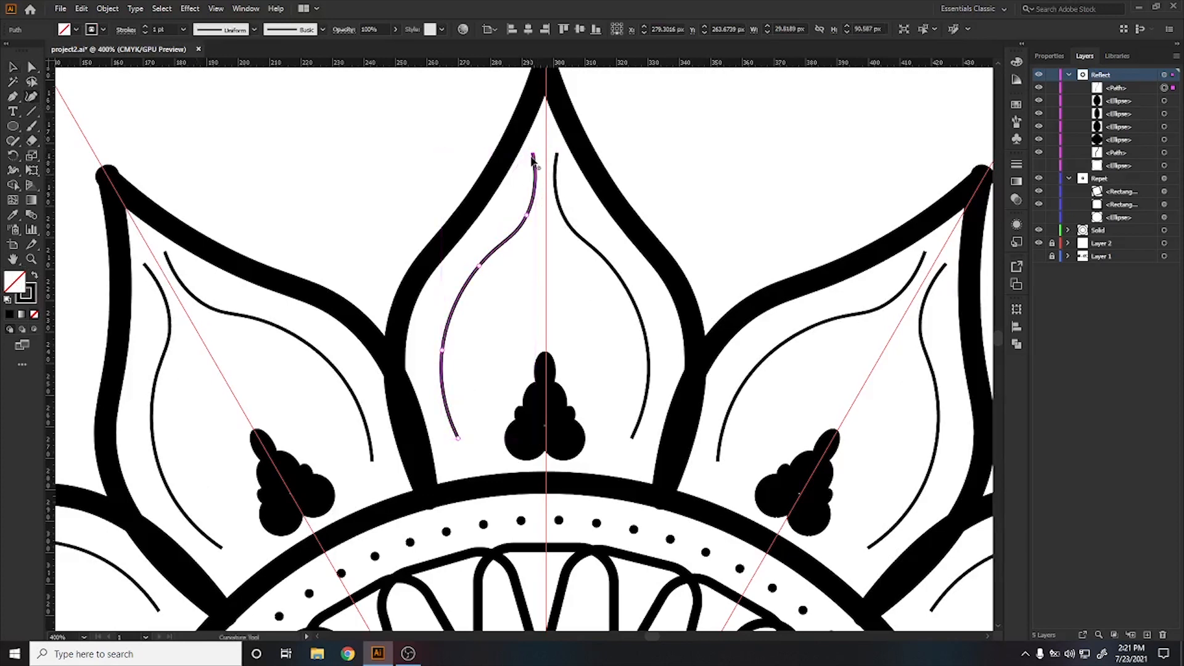
pyautogui.press('Delete')
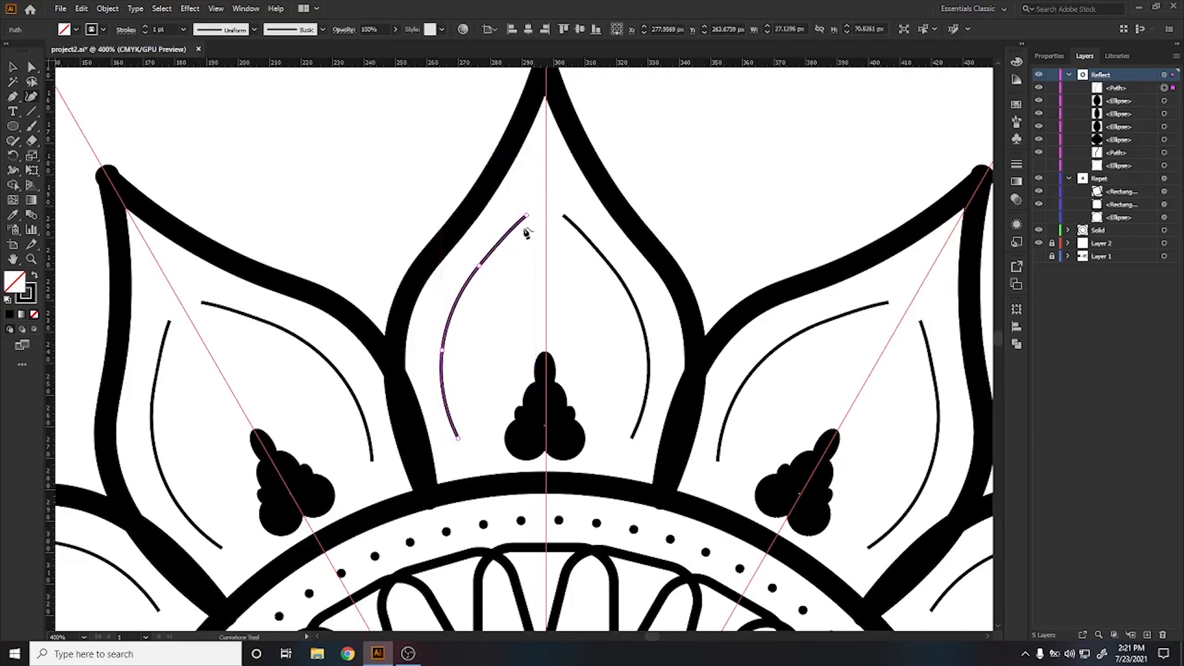
# - Apply the lens-shaped width profile tapering at both ends to the inner curve and set its stroke to 4 pt
pyautogui.click(183, 29)
pyautogui.click(254, 29)
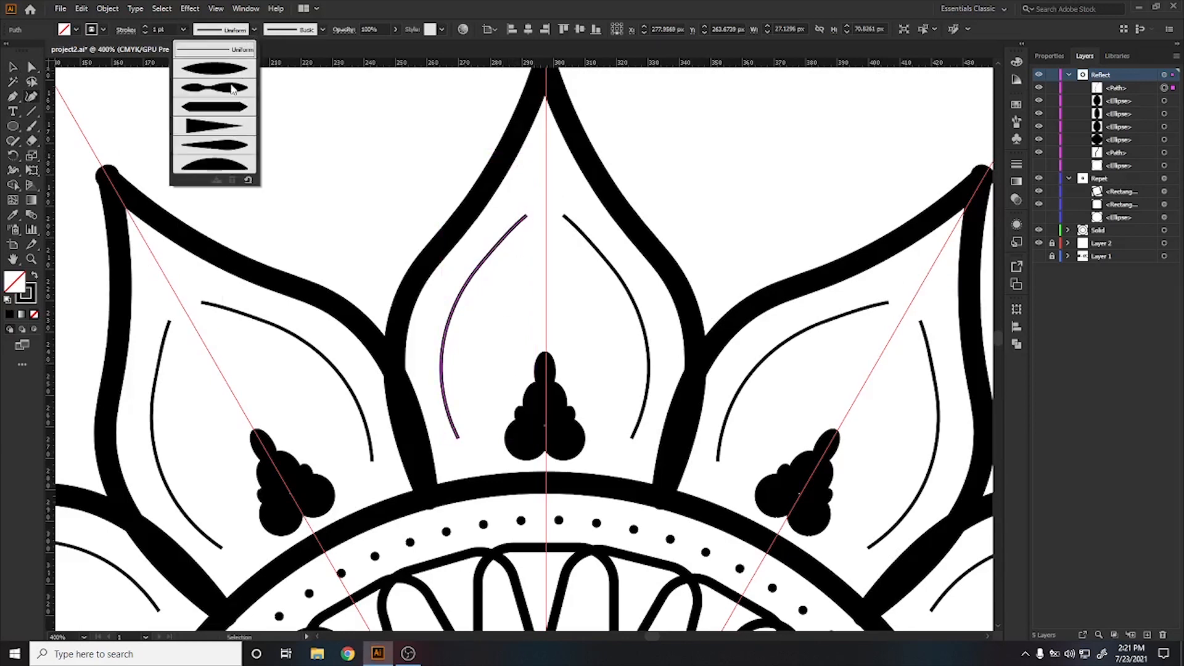
pyautogui.click(231, 78)
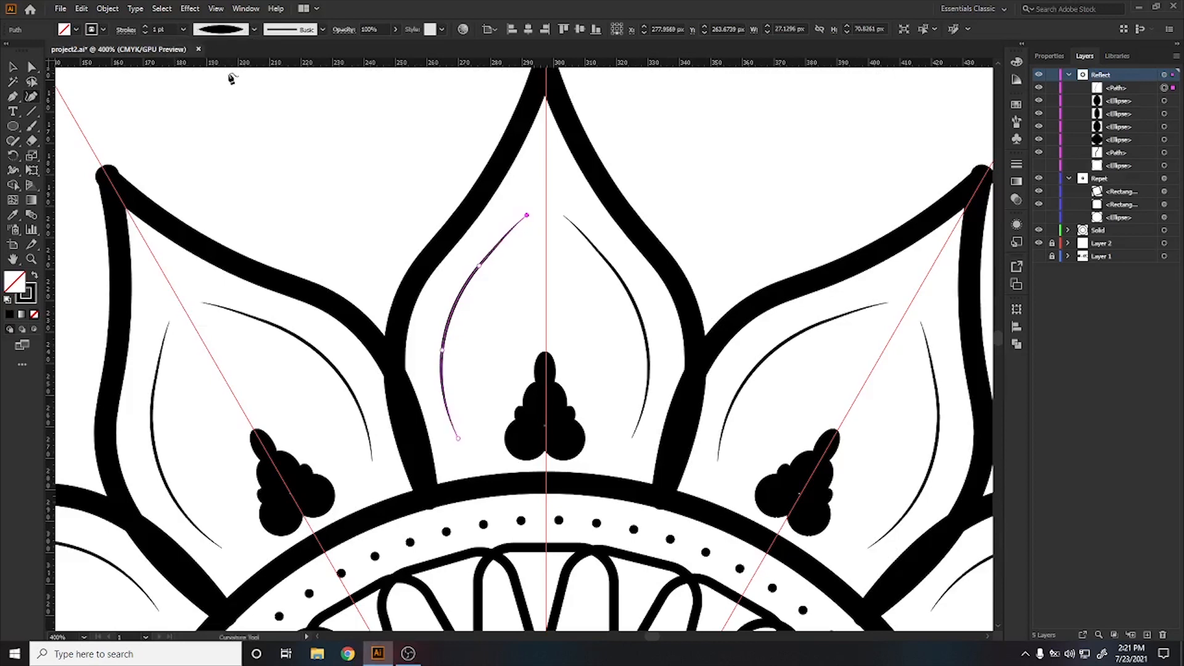
pyautogui.click(162, 28)
pyautogui.write('4')
pyautogui.press('Return')
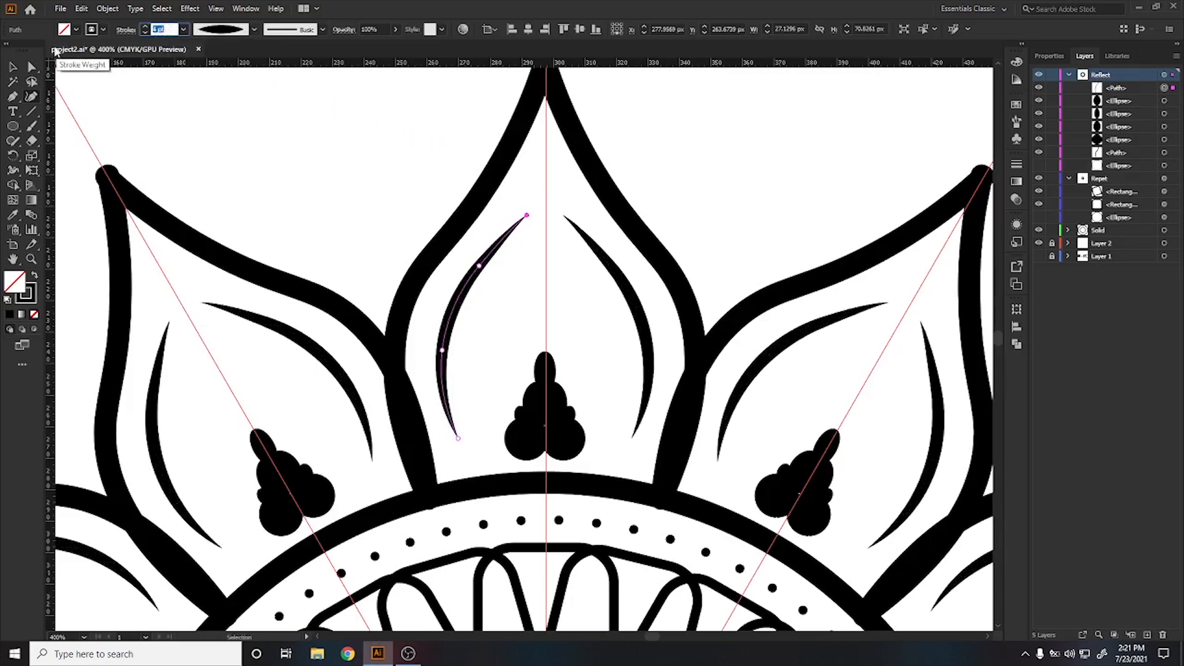
# - Set the petal outline's stroke weight to 5 pt and deselect the path
pyautogui.click(13, 66)
pyautogui.click(482, 188)
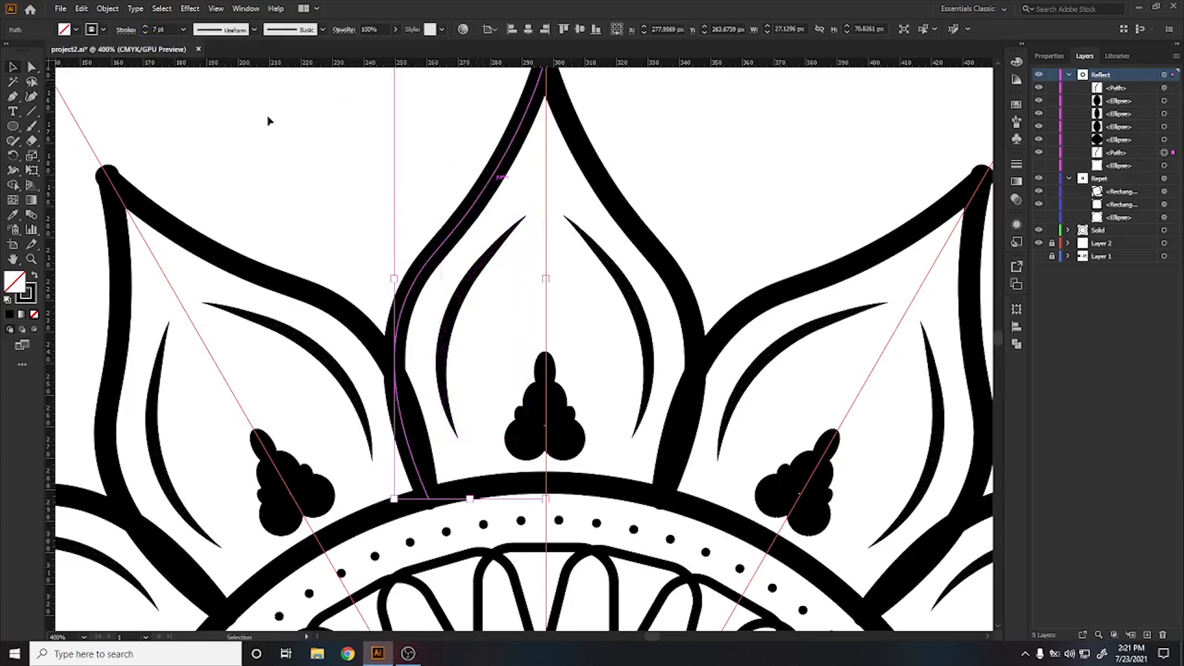
pyautogui.click(167, 29)
pyautogui.write('5')
pyautogui.press('Return')
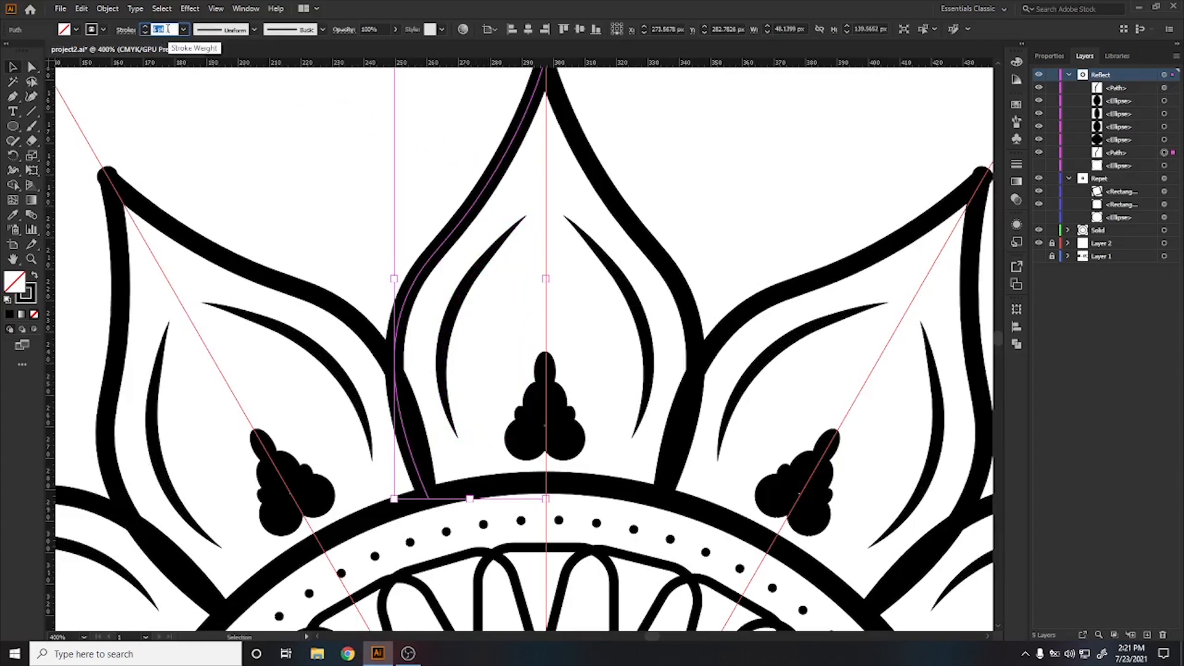
pyautogui.click(232, 203)
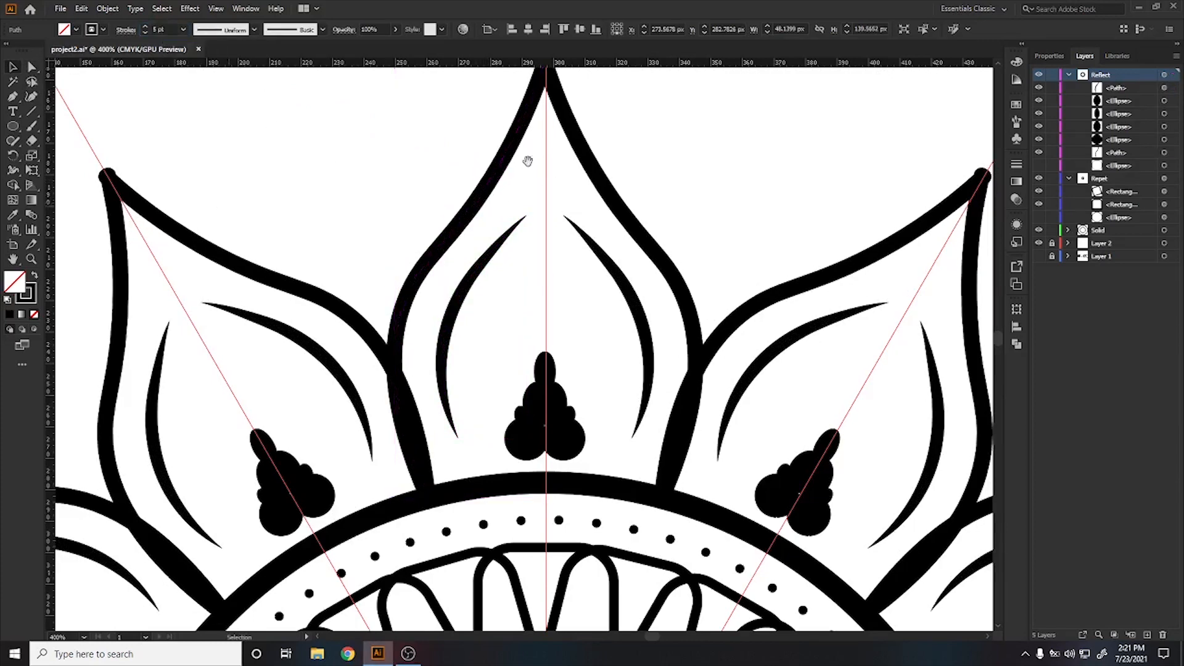
# - Inspect the top petal's tip where the mirrored halves meet, and view the mandala at 100%
pyautogui.moveTo(529, 167); pyautogui.dragTo(442, 383)
pyautogui.click(455, 301)
pyautogui.scroll(8, 455, 300)
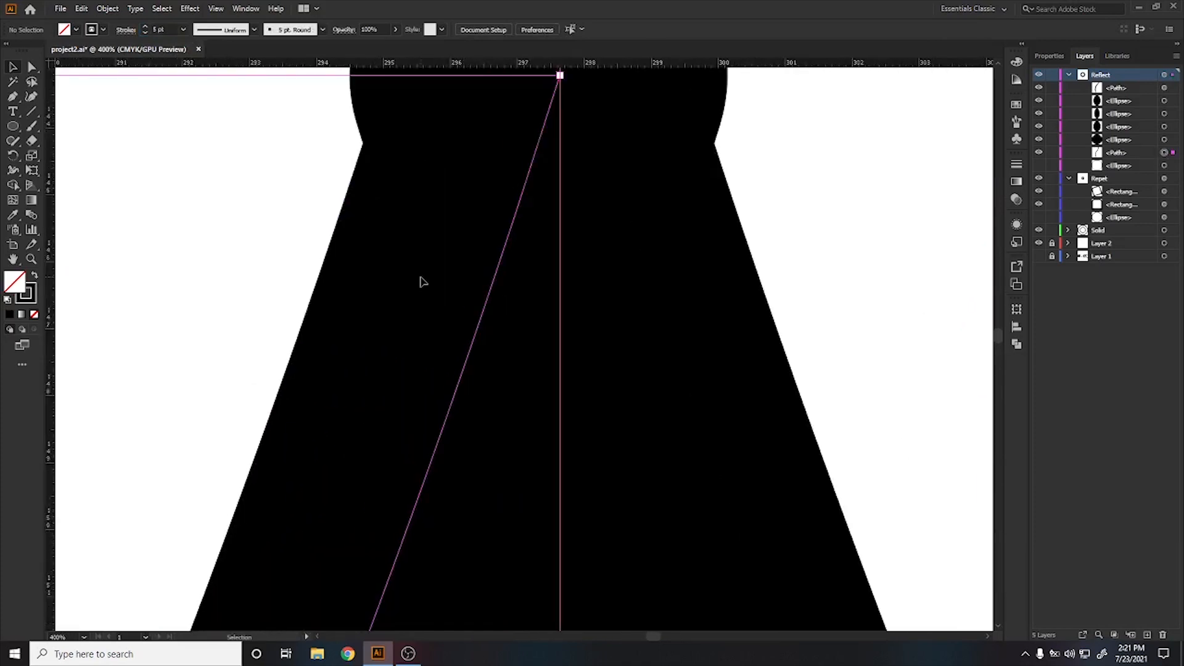
pyautogui.scroll(-5, 424, 279)
pyautogui.scroll(-5, 428, 279)
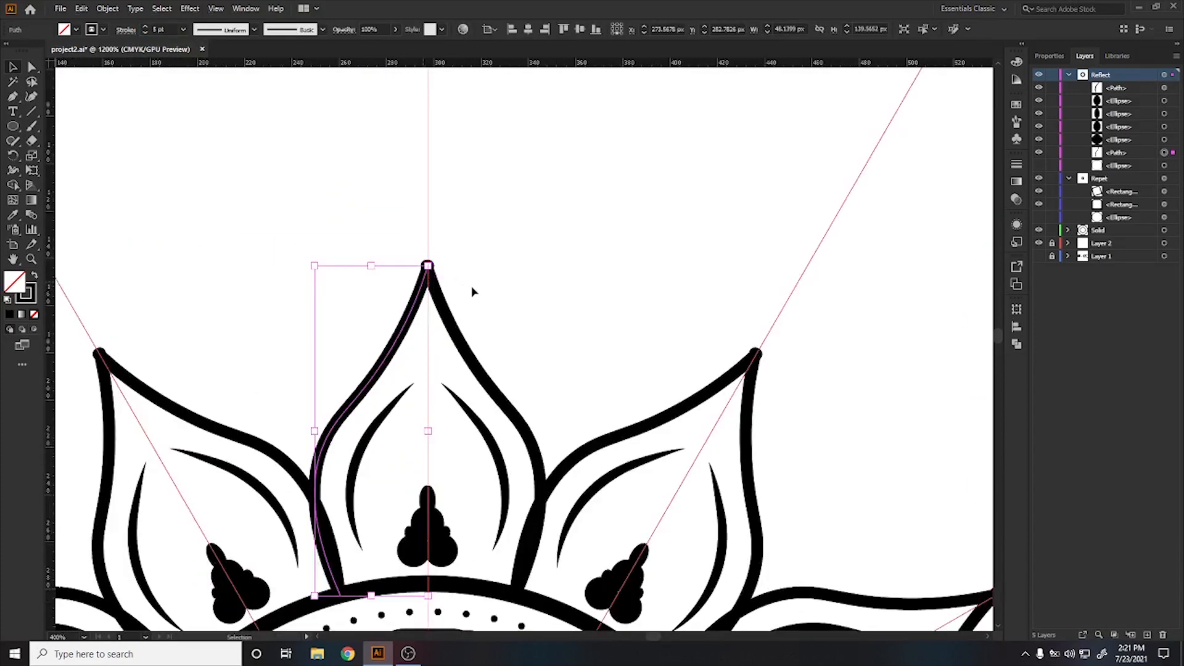
pyautogui.scroll(-3, 471, 300)
pyautogui.click(470, 306)
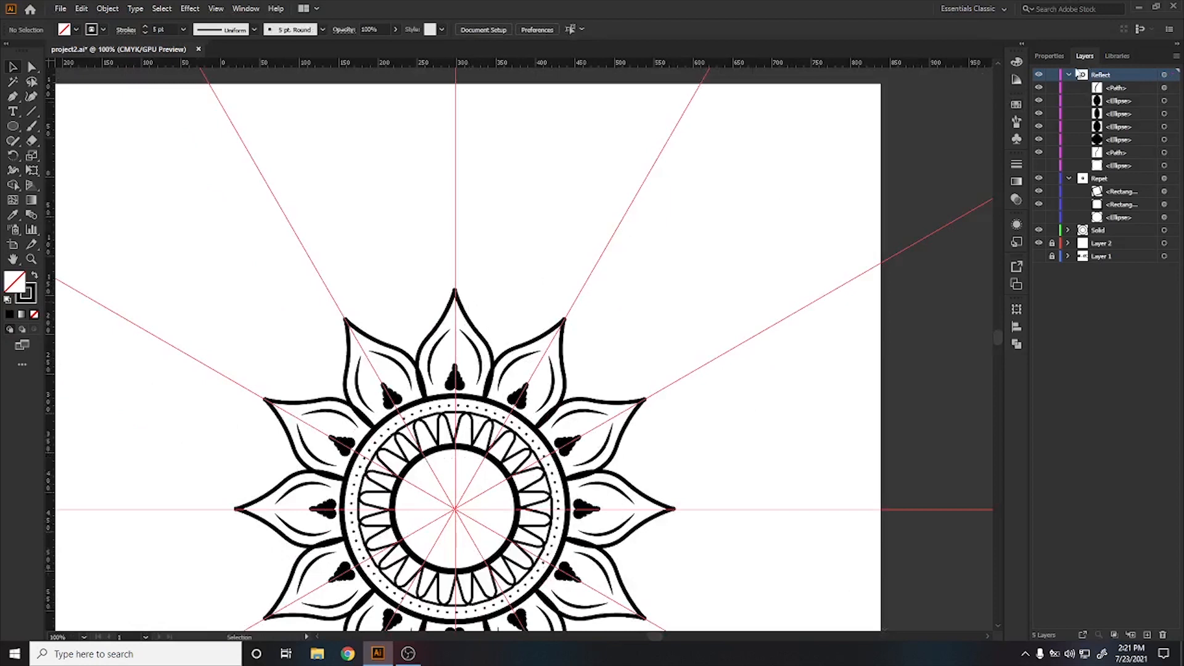
# - In the Repet layer, draw a circle about 123 px across, centred where two upper petals meet, with a 3 pt stroke
pyautogui.click(1068, 74)
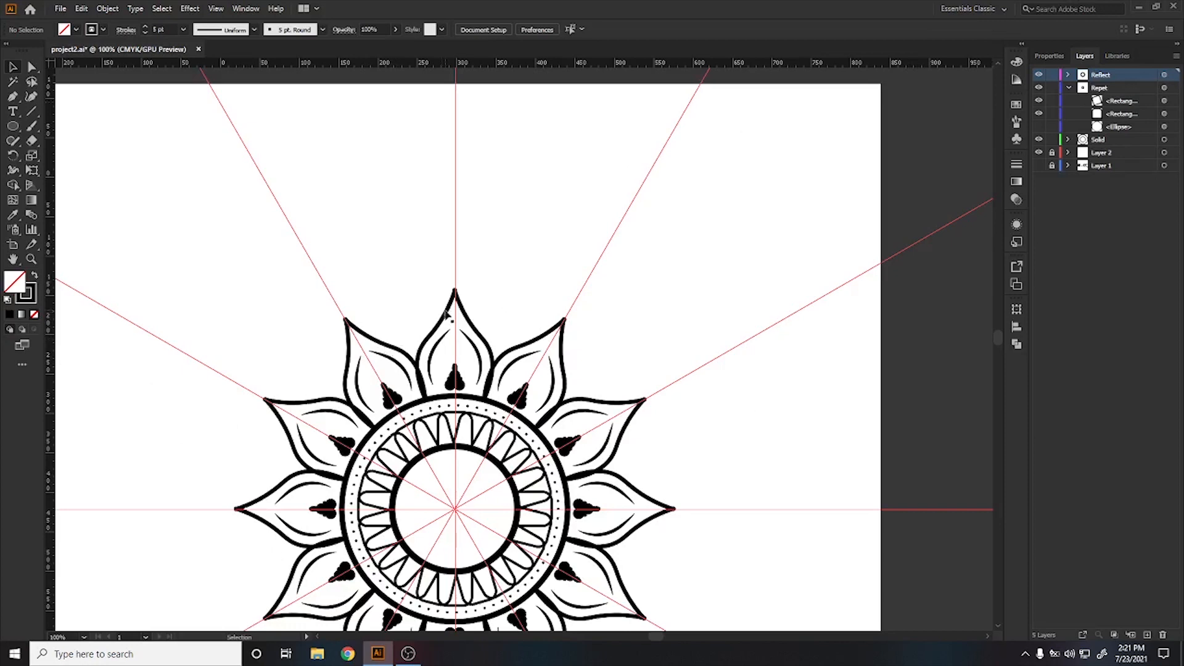
pyautogui.click(1097, 91)
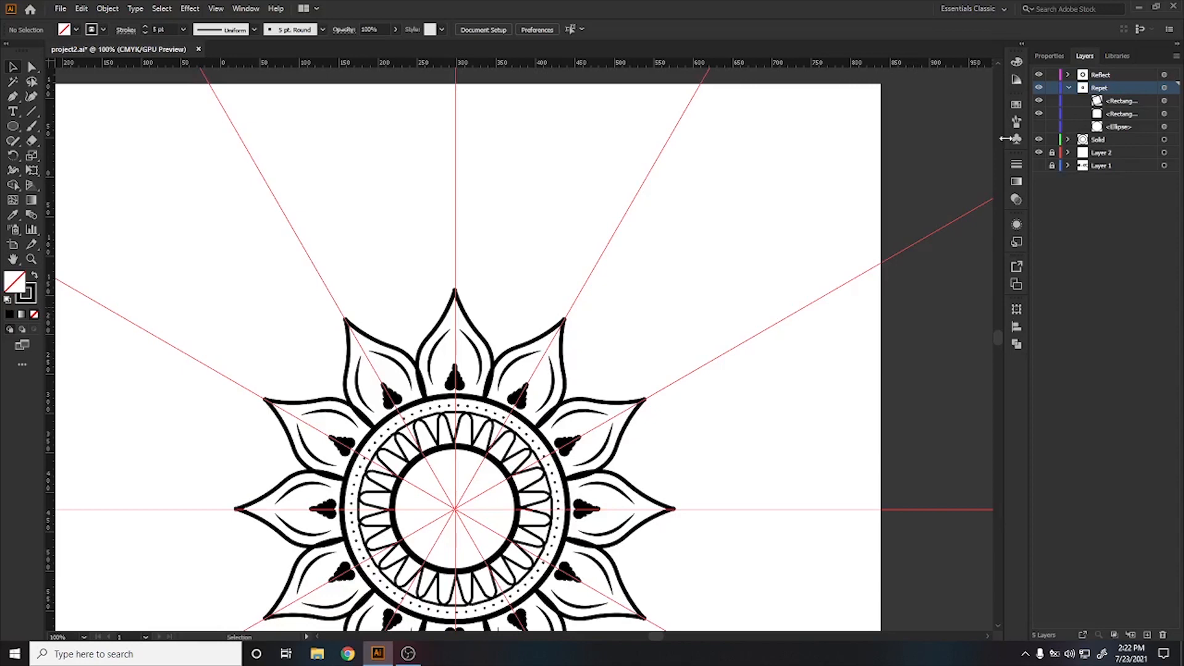
pyautogui.scroll(3, 402, 357)
pyautogui.press('l')
pyautogui.moveTo(449, 400); pyautogui.dragTo(396, 254)
pyautogui.click(162, 29)
pyautogui.write('3')
pyautogui.press('Return')
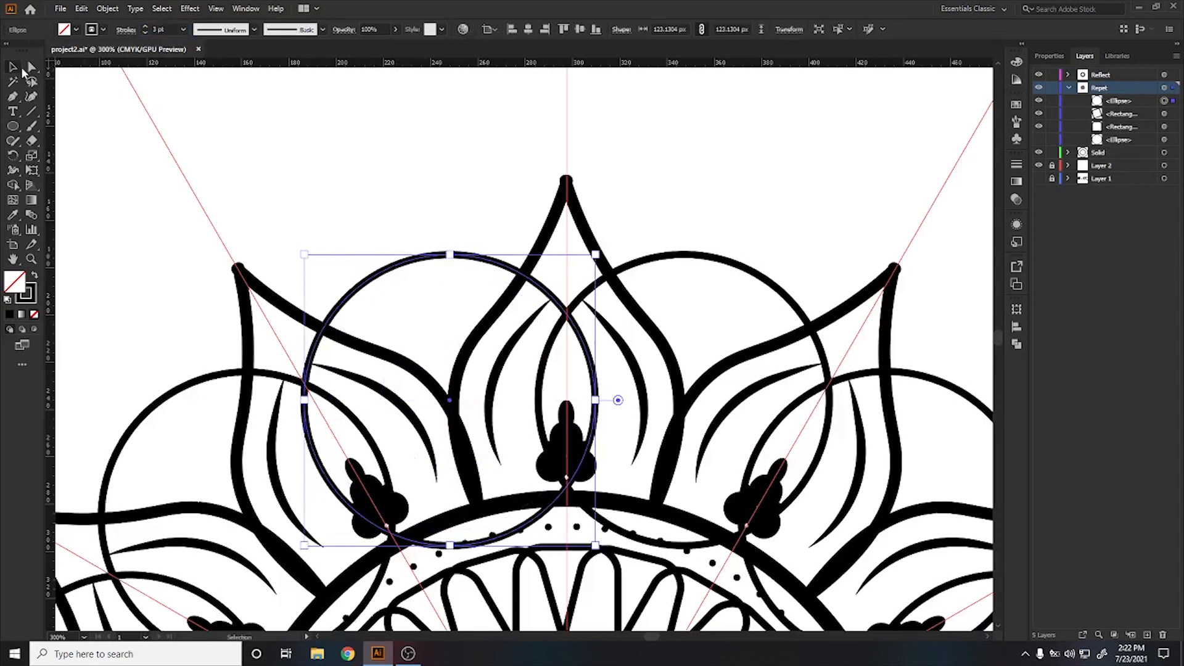
# - Offset the new circle's path outward by 10 px to add a second, larger concentric circle
pyautogui.scroll(1, 405, 239)
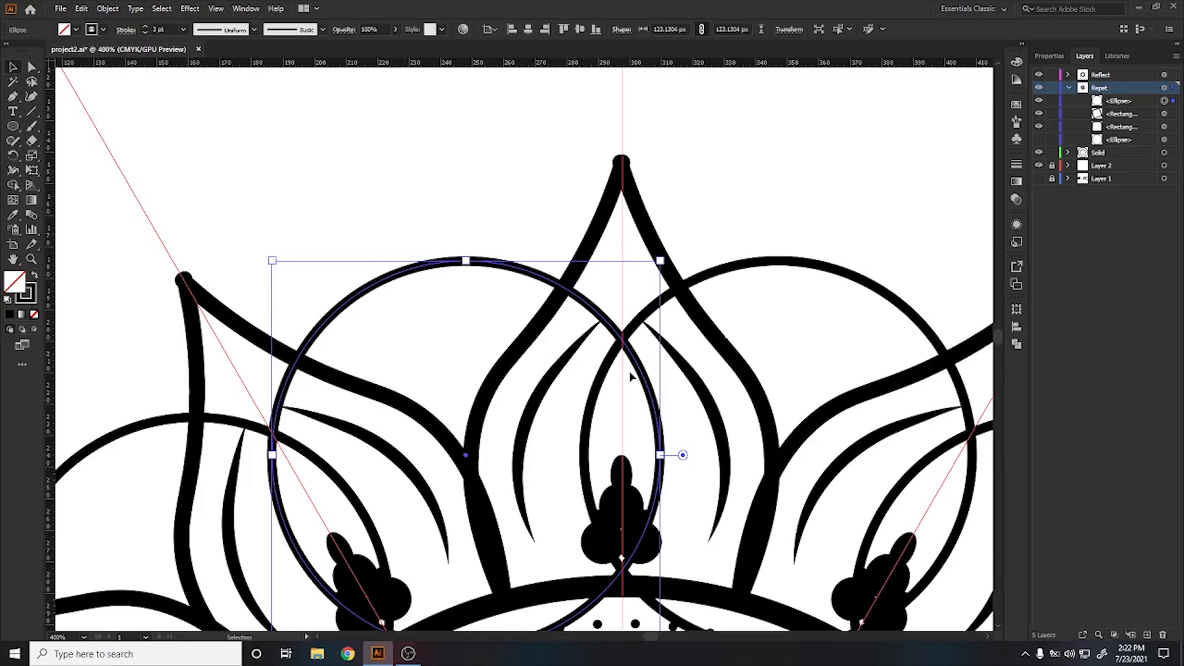
pyautogui.scroll(4, 626, 348)
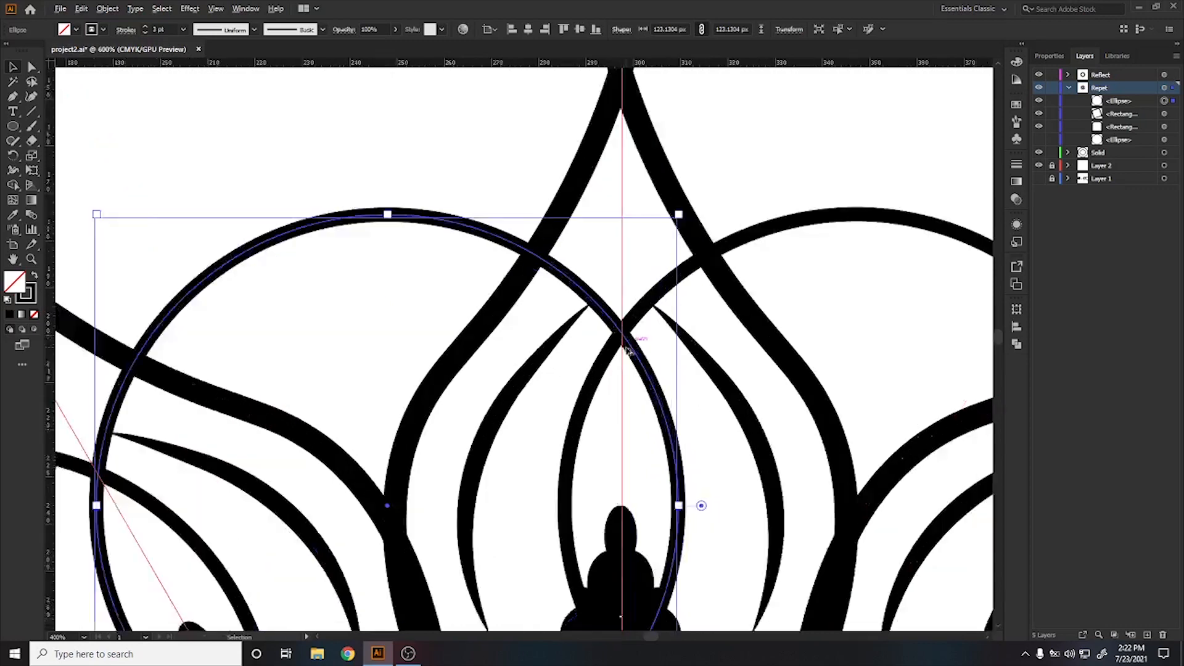
pyautogui.press('a')
pyautogui.press('v')
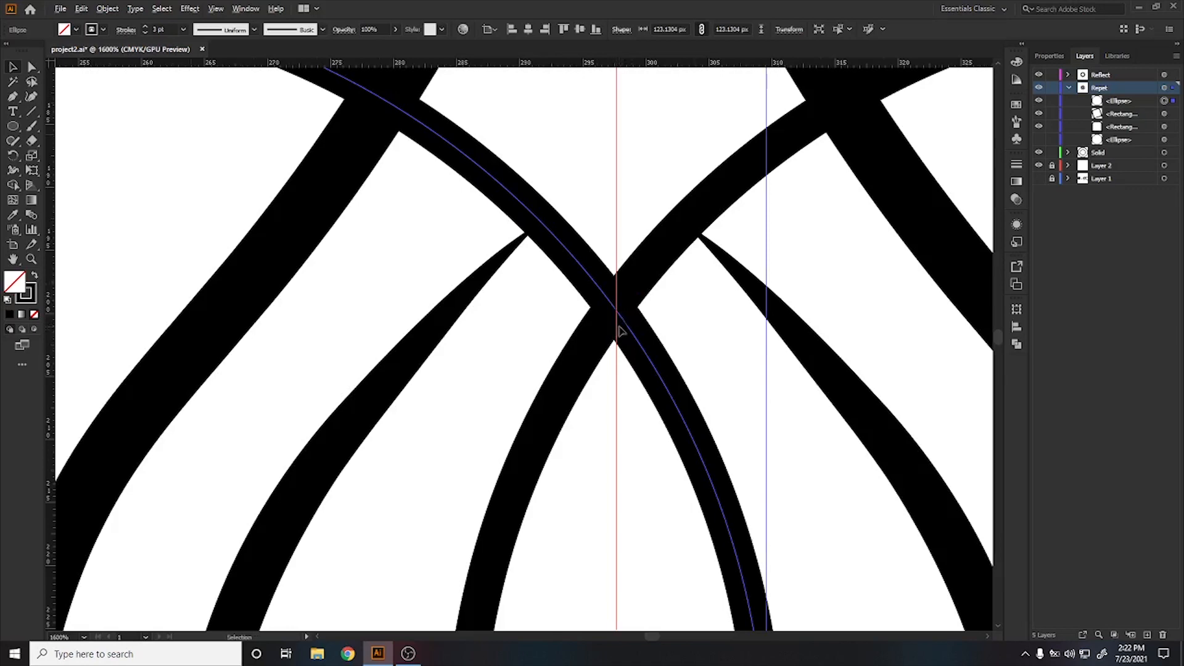
pyautogui.hotkey('ctrl', '-')
pyautogui.hotkey('ctrl', '-')
pyautogui.hotkey('ctrl', '-')
pyautogui.click(107, 8)
pyautogui.moveTo(157, 315)
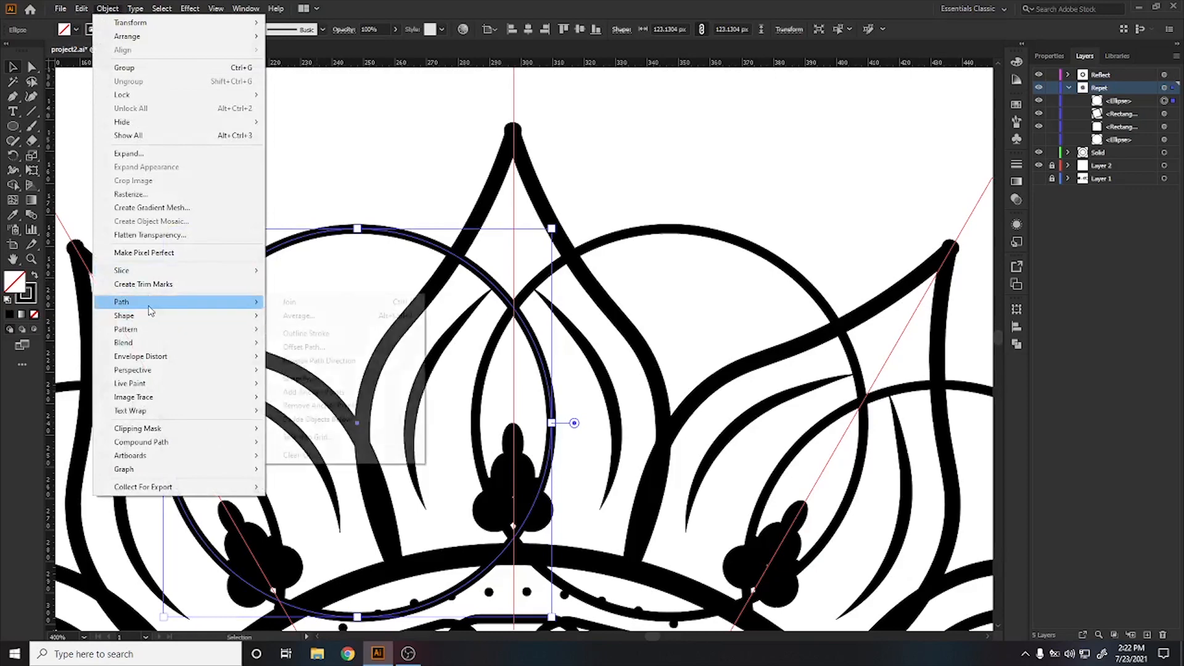
pyautogui.moveTo(185, 302)
pyautogui.click(321, 348)
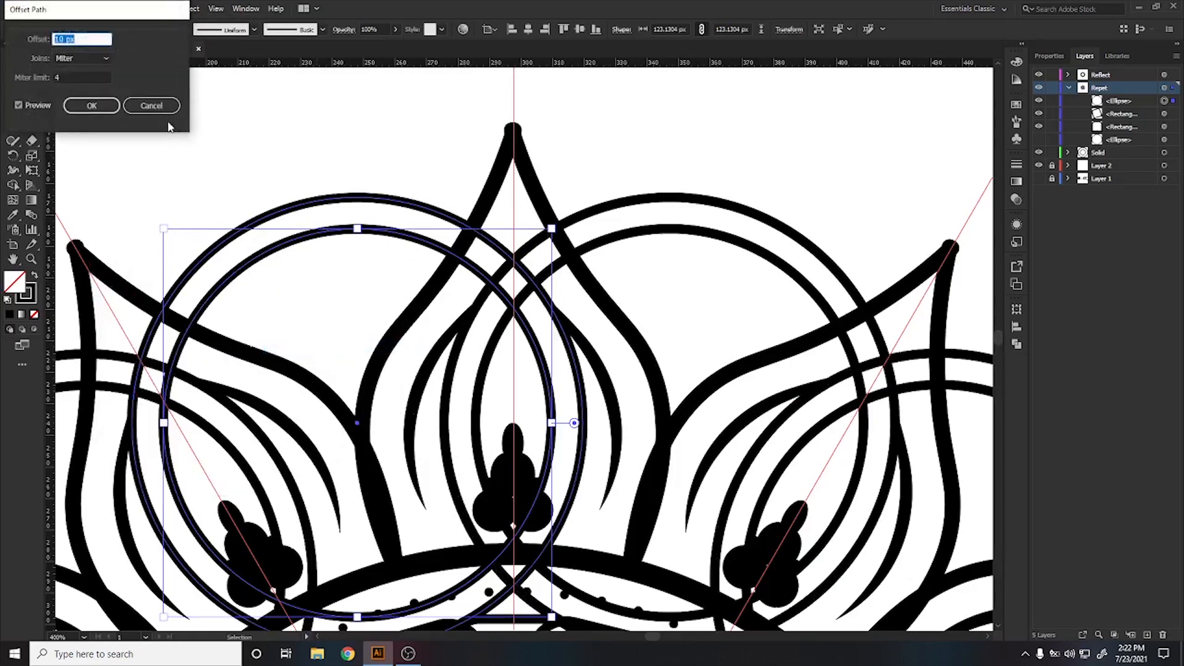
pyautogui.click(82, 109)
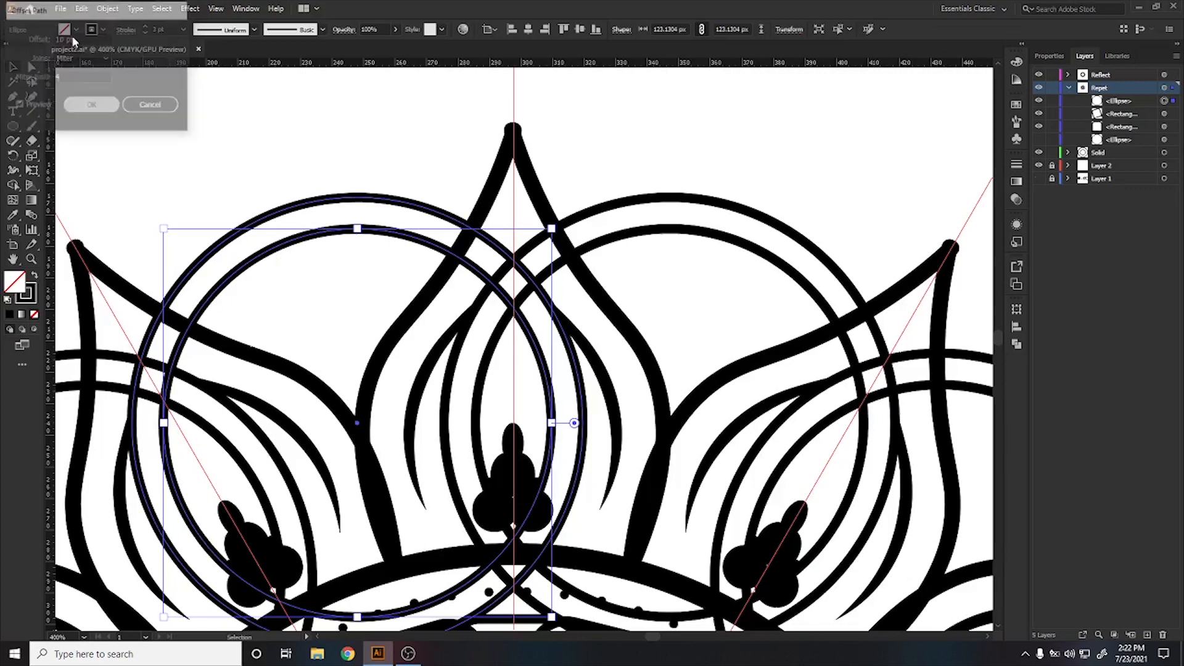
# - Offset the largest circle's path by -20 px to add a smaller concentric circle inside the set, and deselect it
pyautogui.click(107, 8)
pyautogui.moveTo(249, 304)
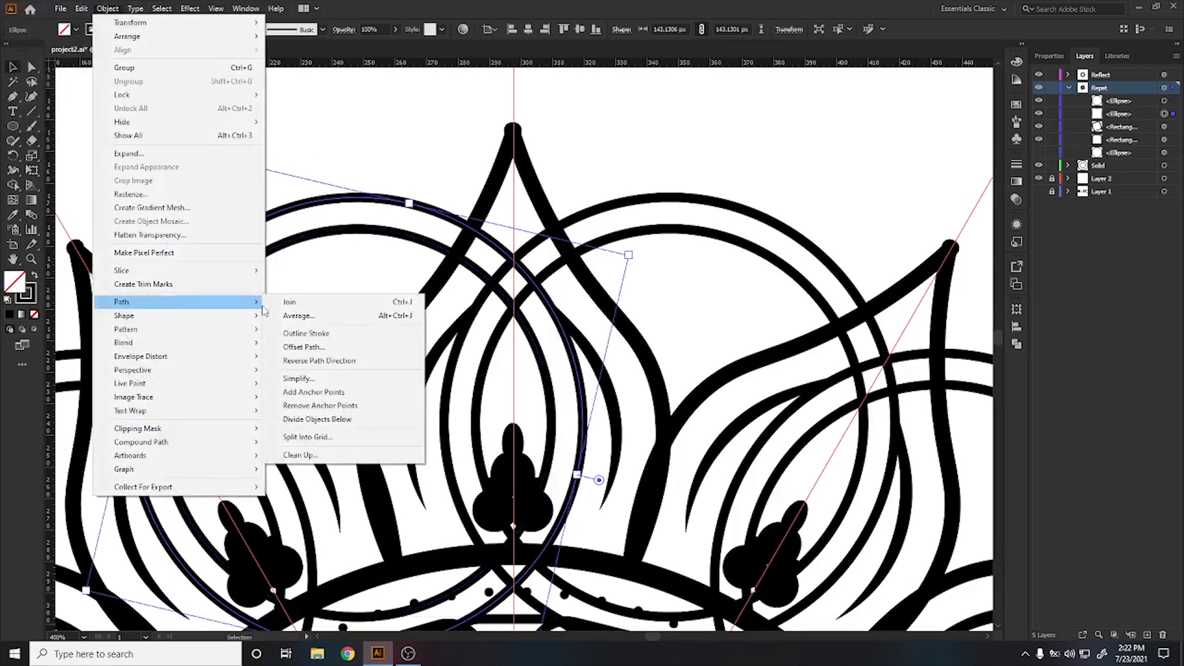
pyautogui.click(311, 348)
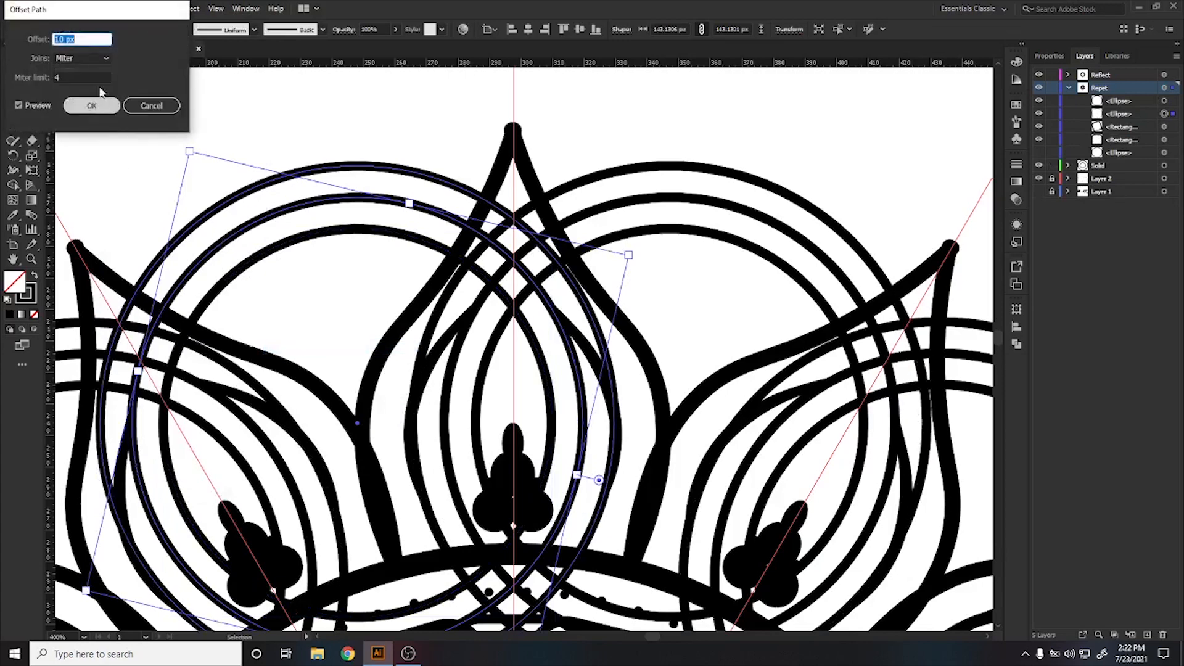
pyautogui.scroll(-13, 79, 42)
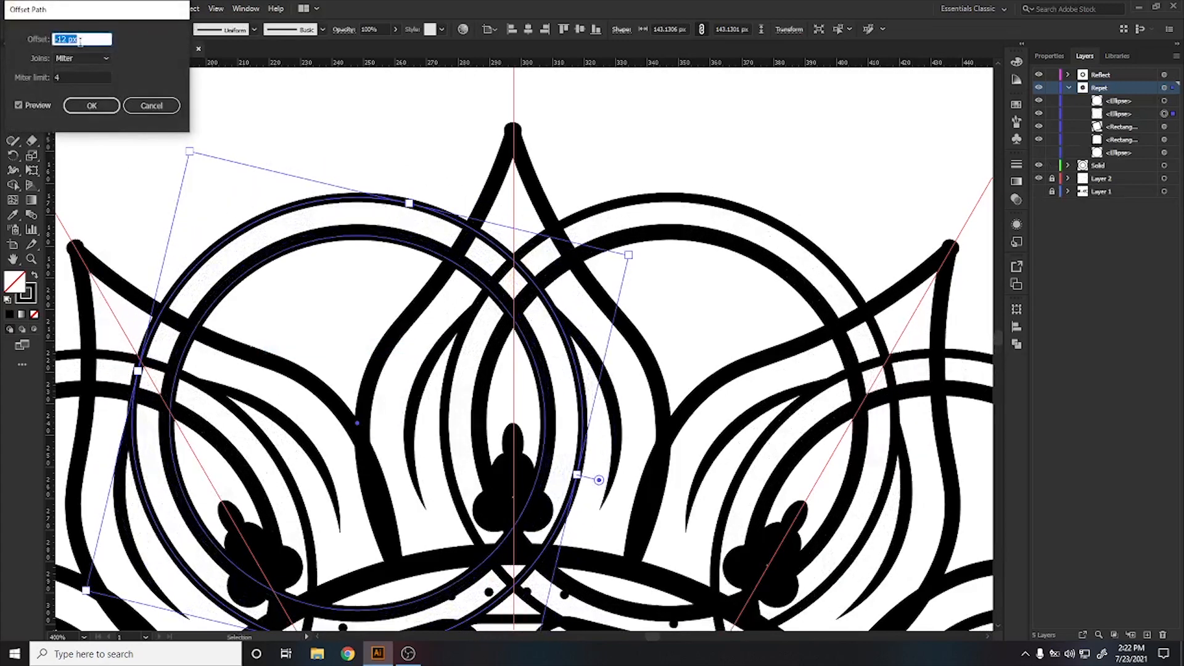
pyautogui.scroll(-3, 80, 41)
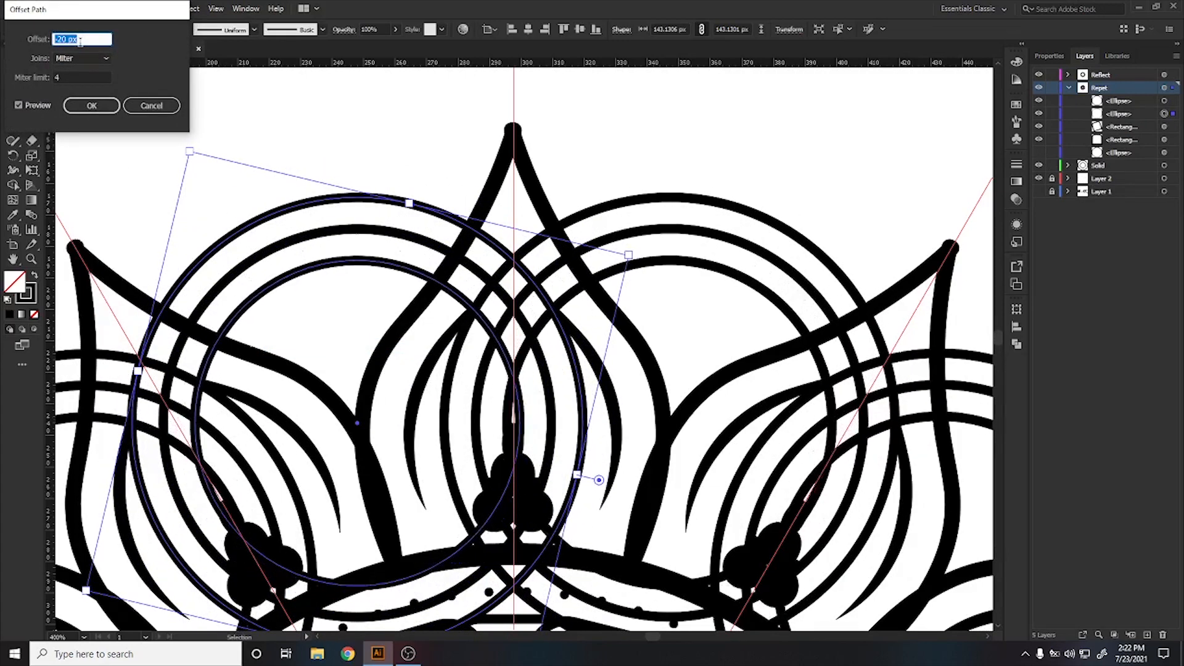
pyautogui.click(86, 107)
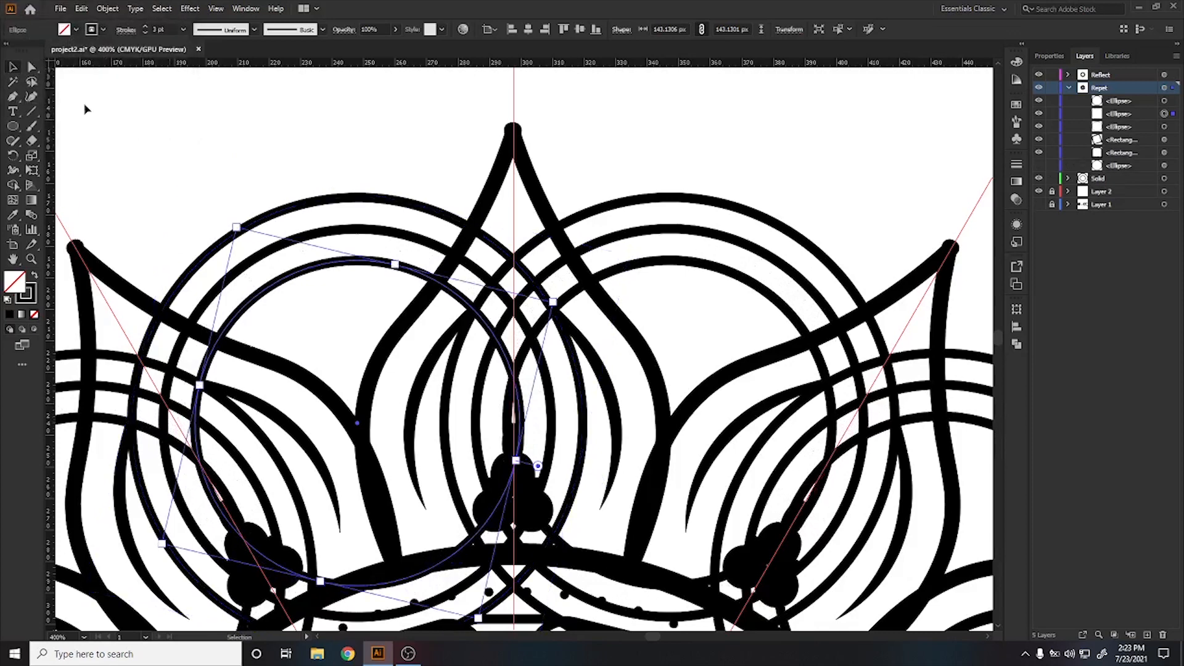
pyautogui.click(125, 144)
# - Offset the outermost circle's path by -5 px to add a circle between the two largest circles
pyautogui.scroll(1, 225, 240)
pyautogui.scroll(1, 225, 240)
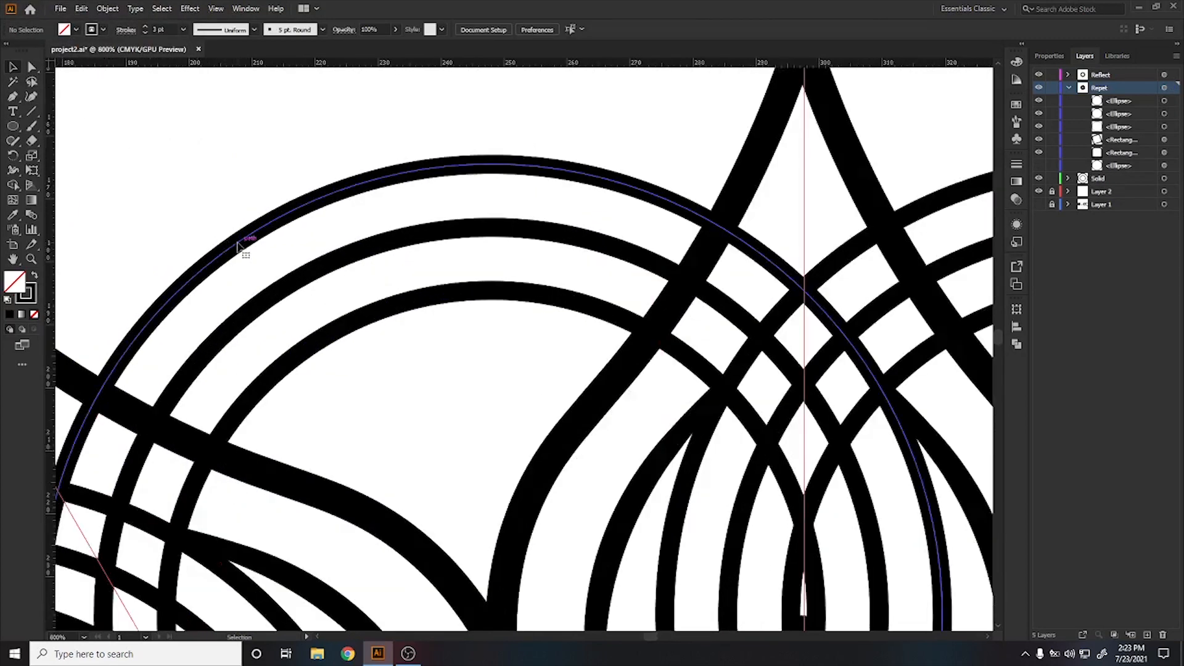
pyautogui.click(237, 245)
pyautogui.click(107, 9)
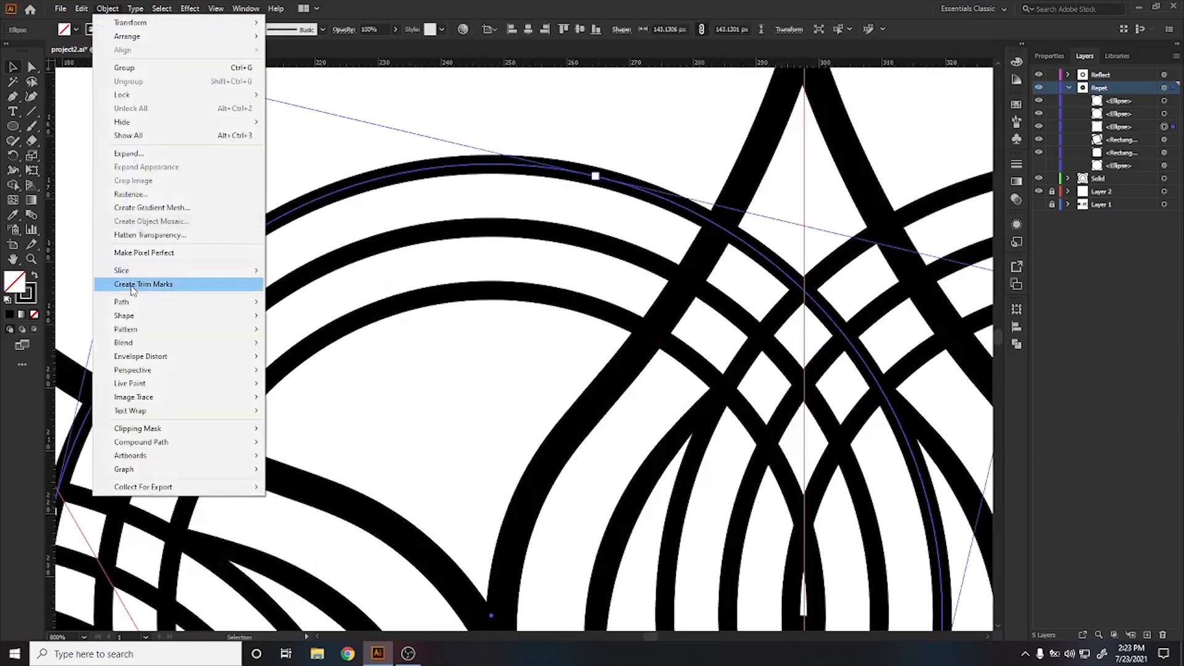
pyautogui.moveTo(241, 302)
pyautogui.click(303, 346)
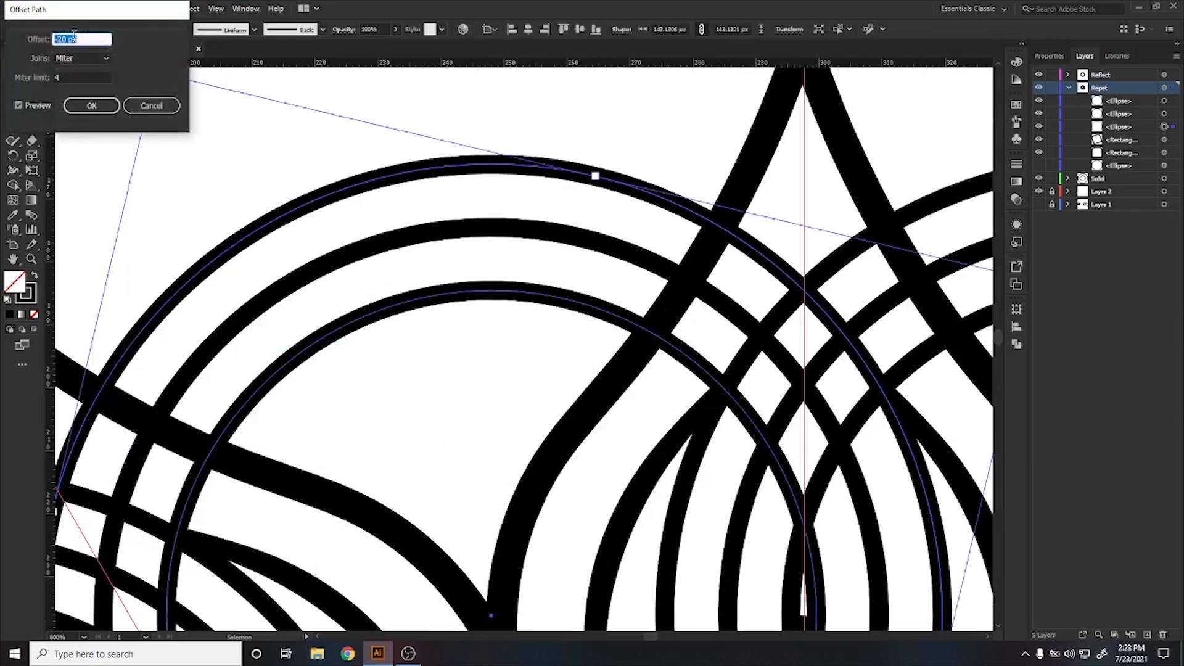
pyautogui.write('5')
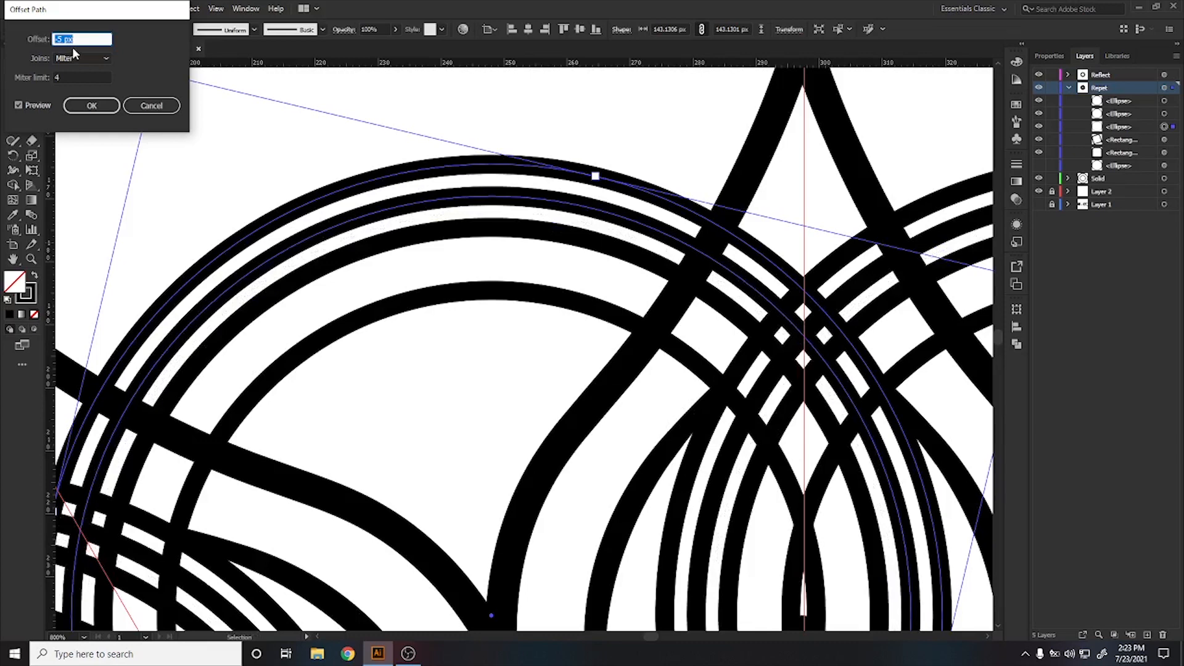
pyautogui.click(91, 105)
pyautogui.click(228, 206)
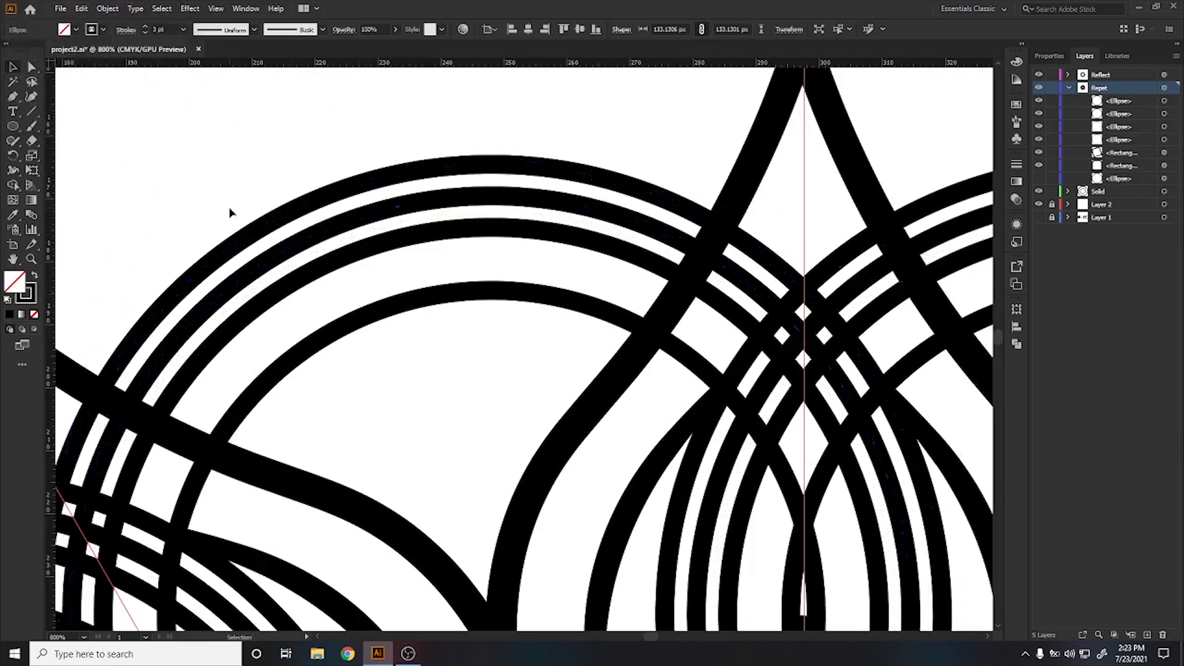
# - Cut the innermost circle with the Scissors tool where it crosses the outlines of the two adjoining upper petals
pyautogui.scroll(-2, 419, 209)
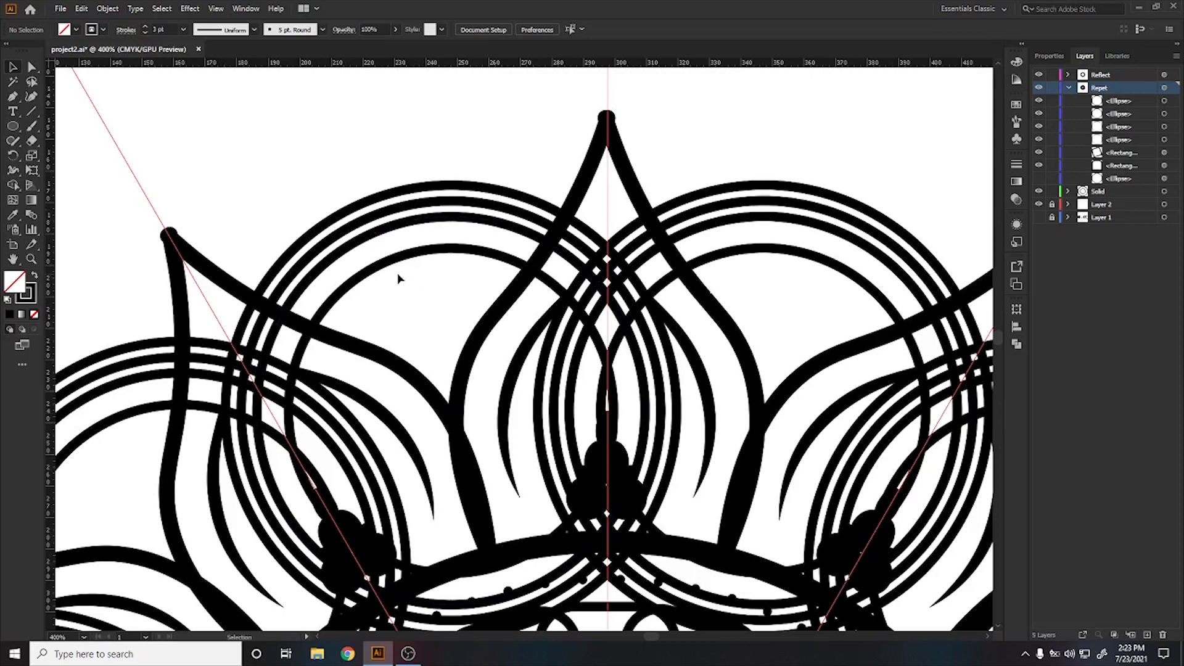
pyautogui.click(38, 143)
pyautogui.click(33, 142)
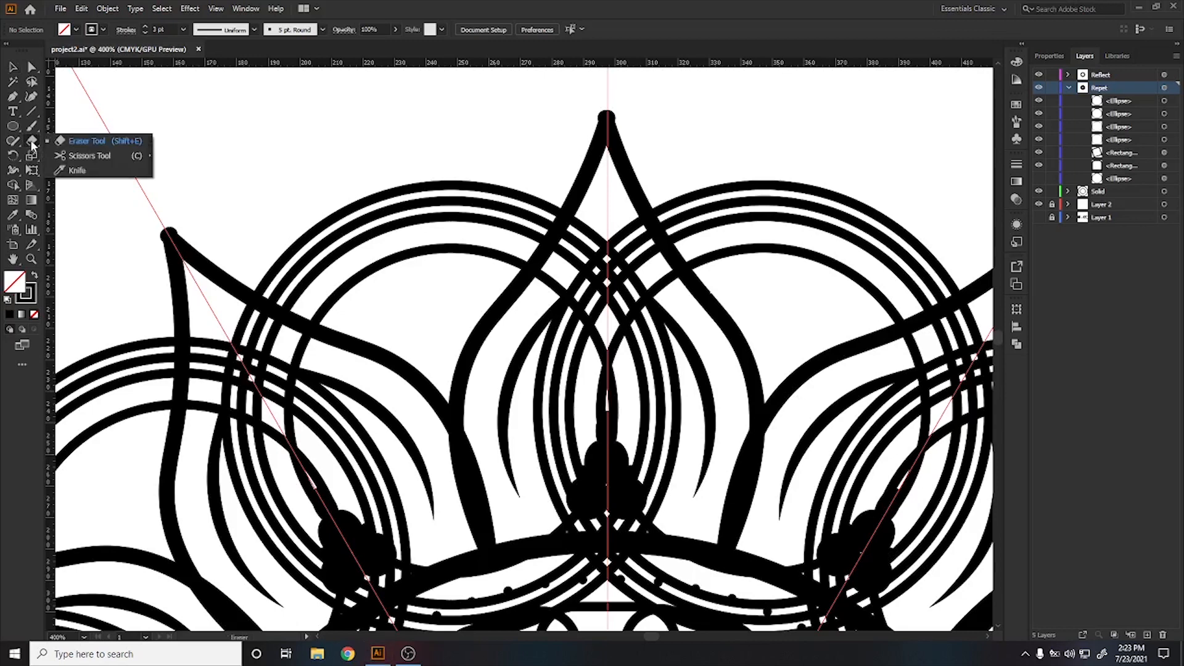
pyautogui.click(120, 156)
pyautogui.scroll(3, 258, 299)
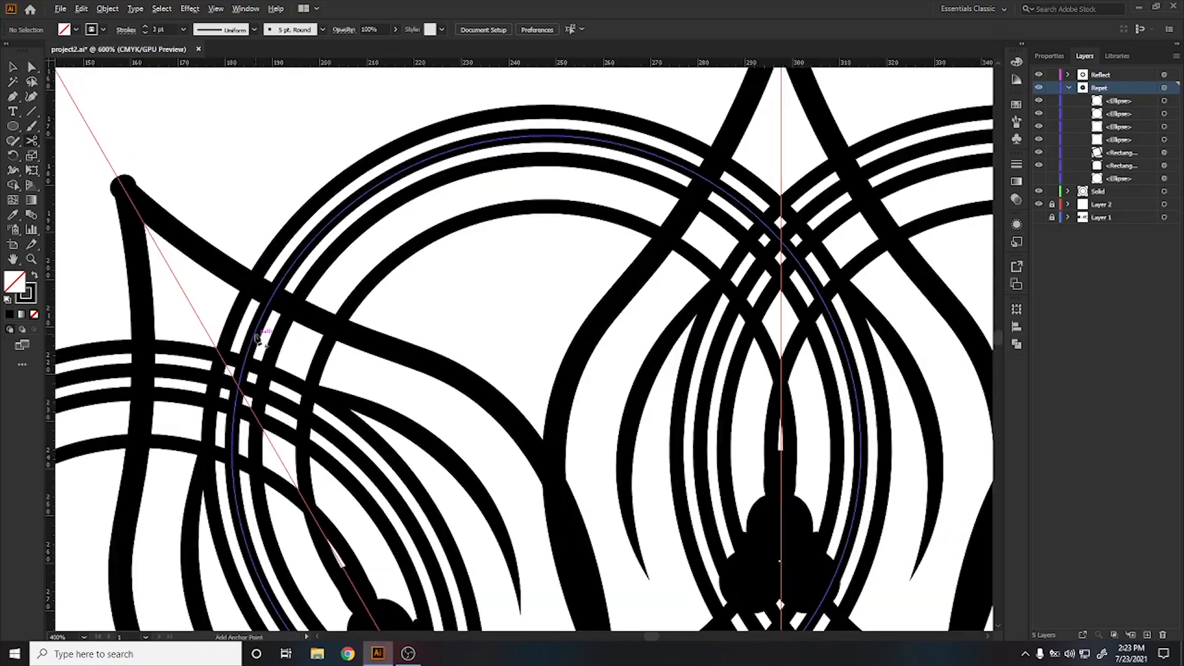
pyautogui.click(363, 453)
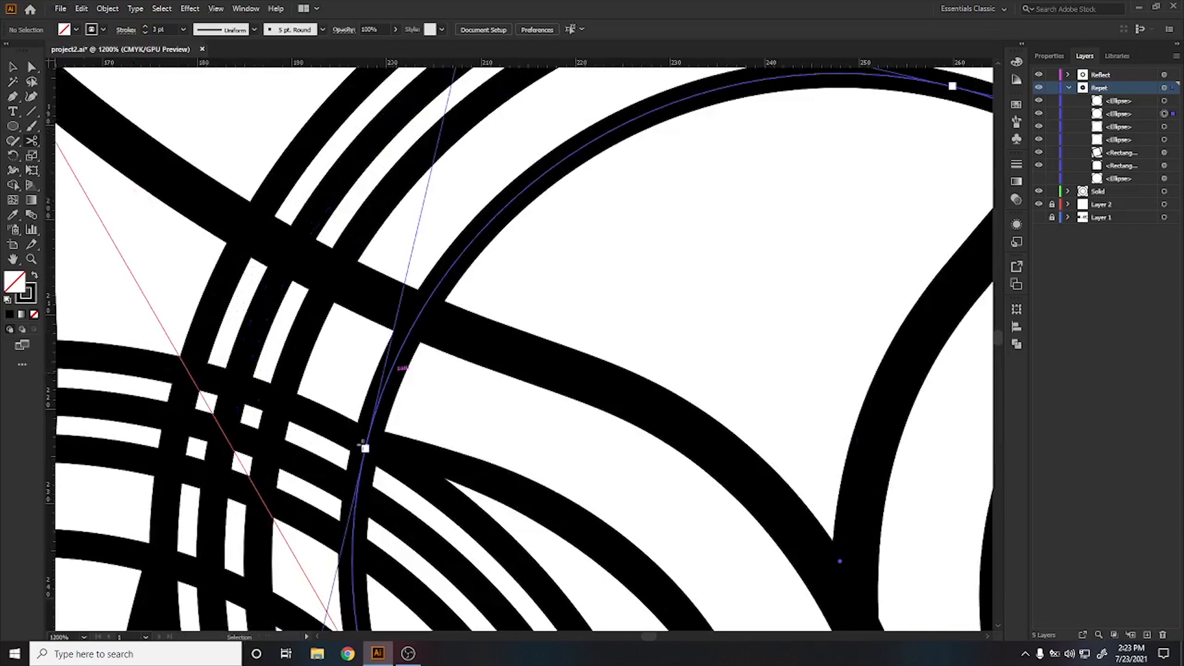
pyautogui.click(365, 453)
pyautogui.scroll(-2, 248, 435)
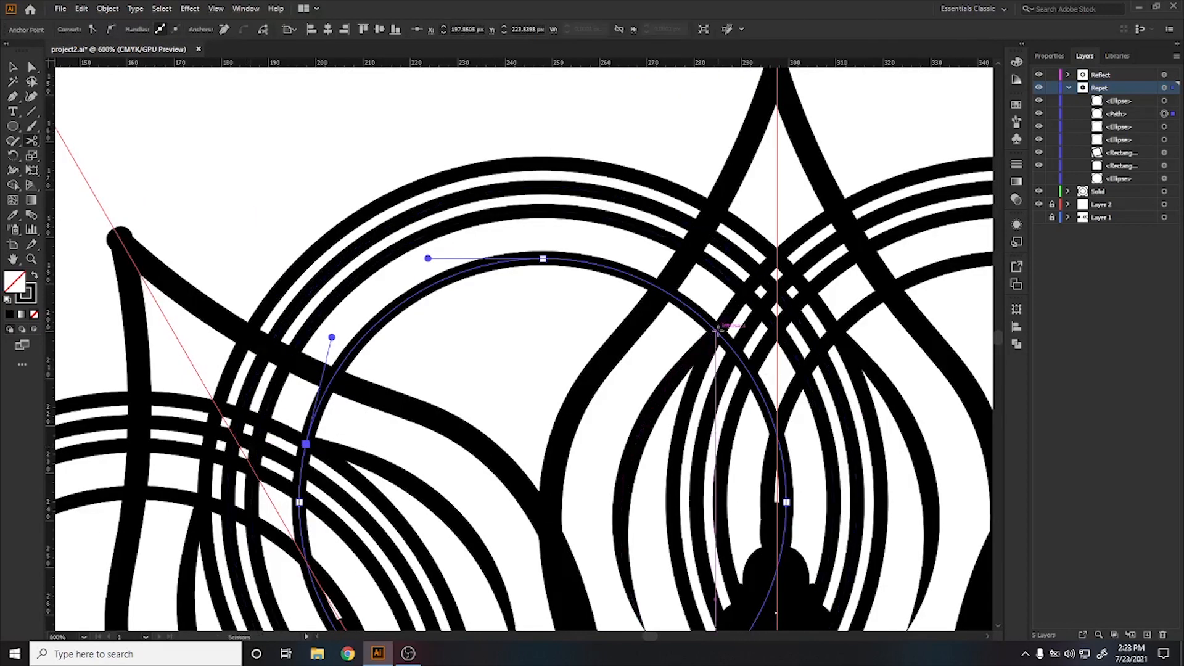
pyautogui.click(660, 287)
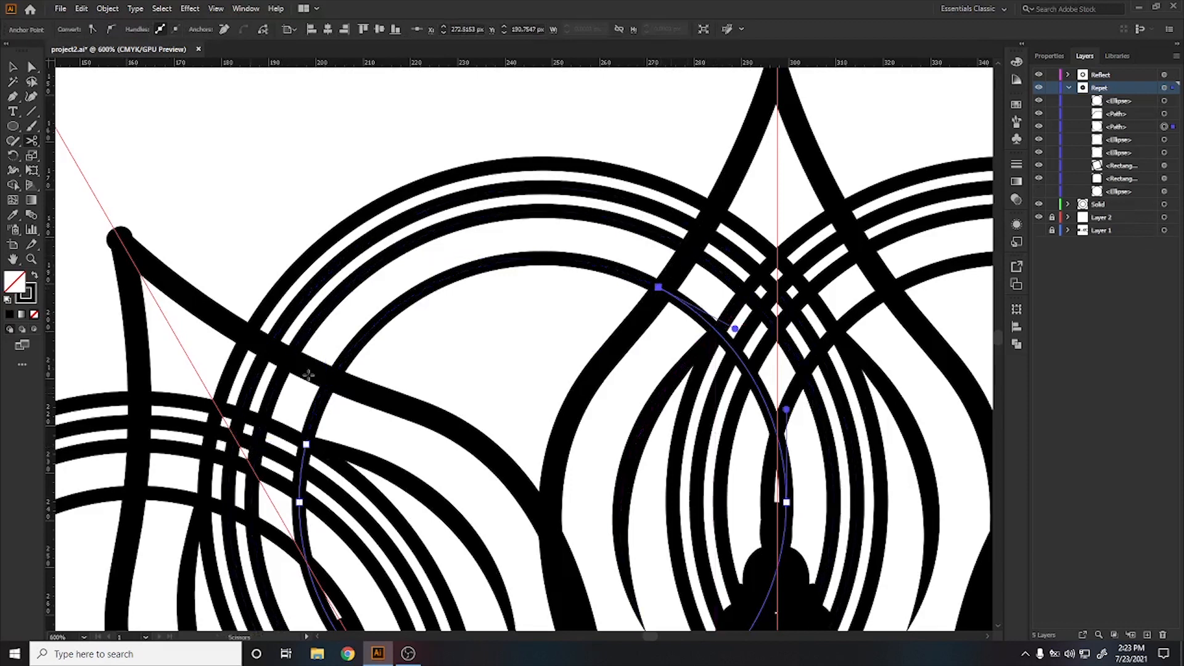
pyautogui.keyDown('ctrl'); pyautogui.click(344, 361); pyautogui.keyUp('ctrl')
pyautogui.click(331, 380)
# - Cut the two middle circles with the Scissors tool where each crosses the two adjoining petal outlines
pyautogui.keyDown('ctrl'); pyautogui.click(283, 358); pyautogui.keyUp('ctrl')
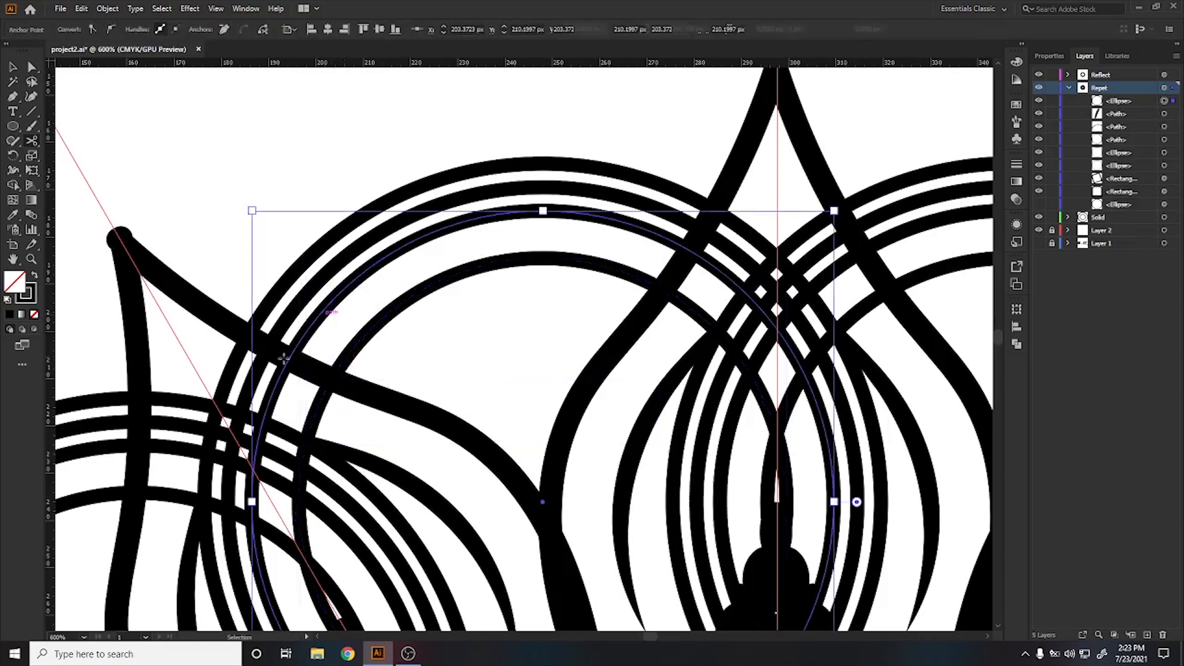
pyautogui.click(287, 358)
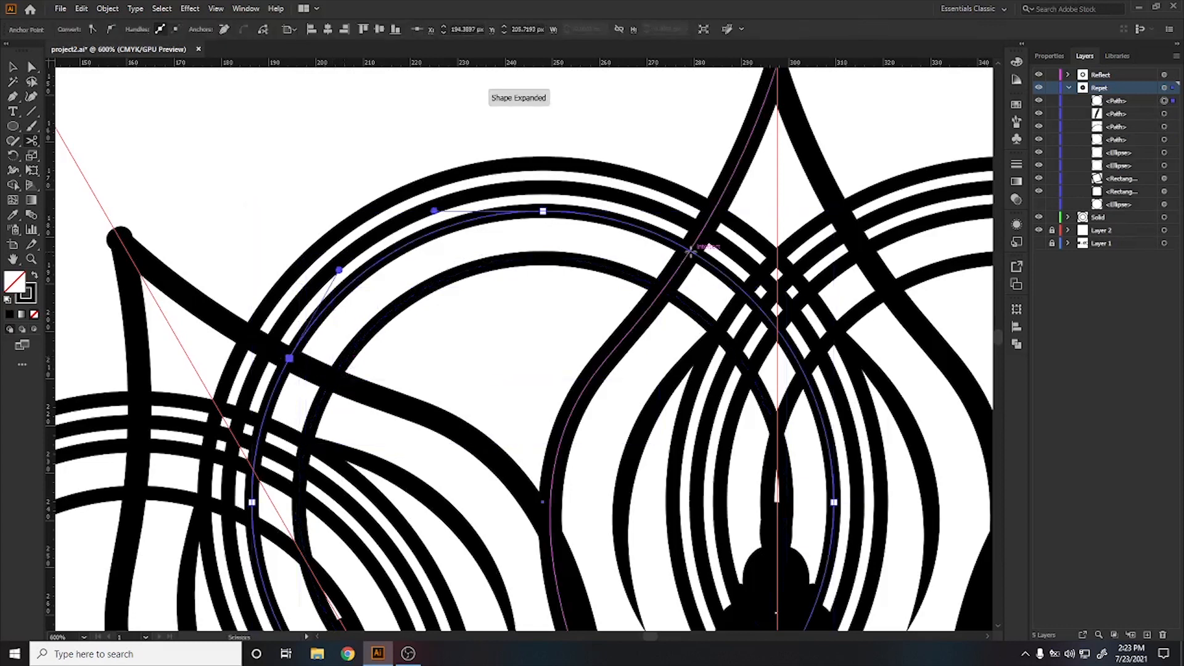
pyautogui.click(690, 249)
pyautogui.keyDown('ctrl'); pyautogui.click(677, 217); pyautogui.keyUp('ctrl')
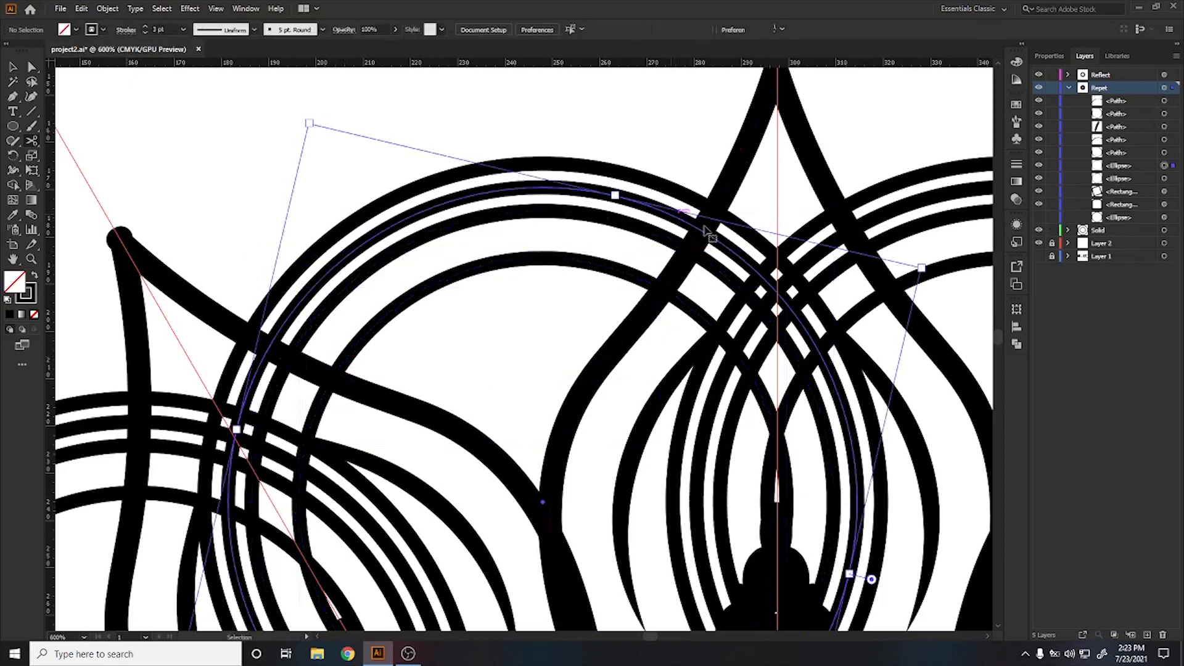
pyautogui.click(702, 230)
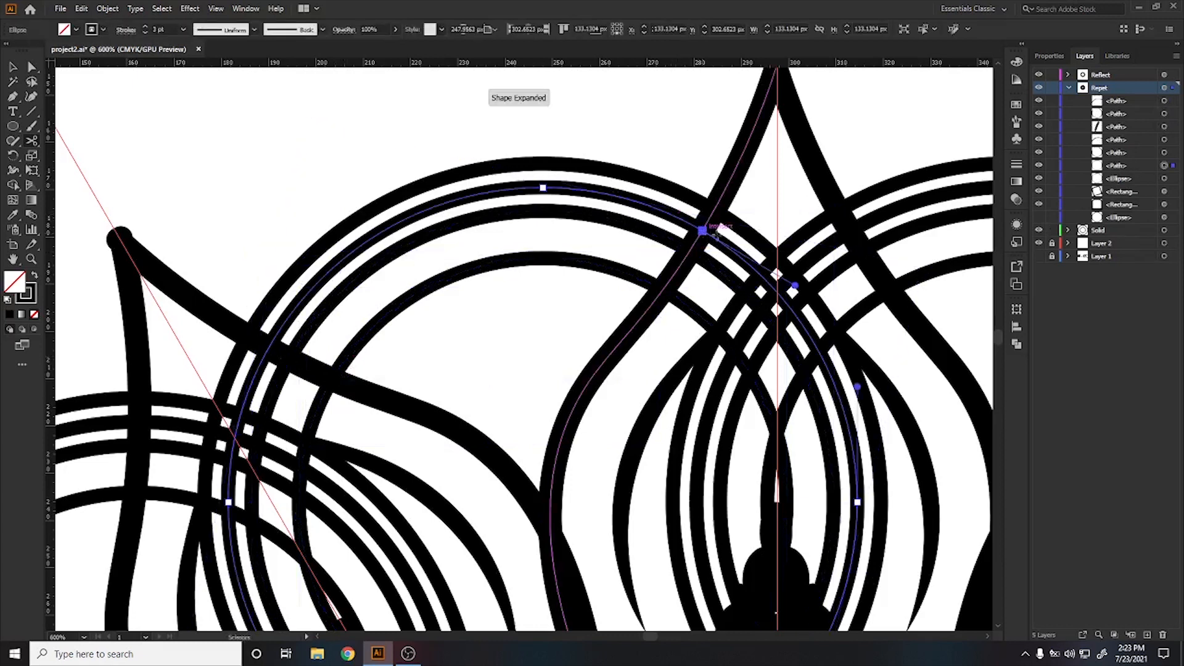
pyautogui.click(269, 348)
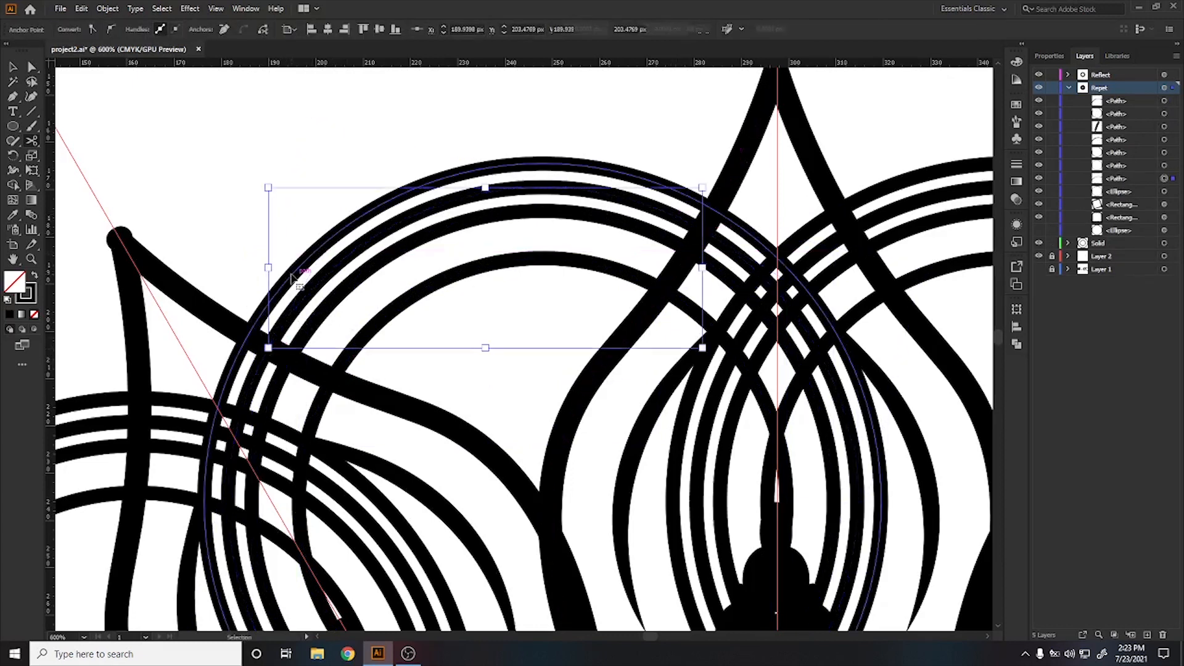
# - Cut the outermost circle with the Scissors tool at its crossings with the two adjoining petal outlines
pyautogui.keyDown('ctrl'); pyautogui.click(287, 278); pyautogui.keyUp('ctrl')
pyautogui.scroll(4, 246, 338)
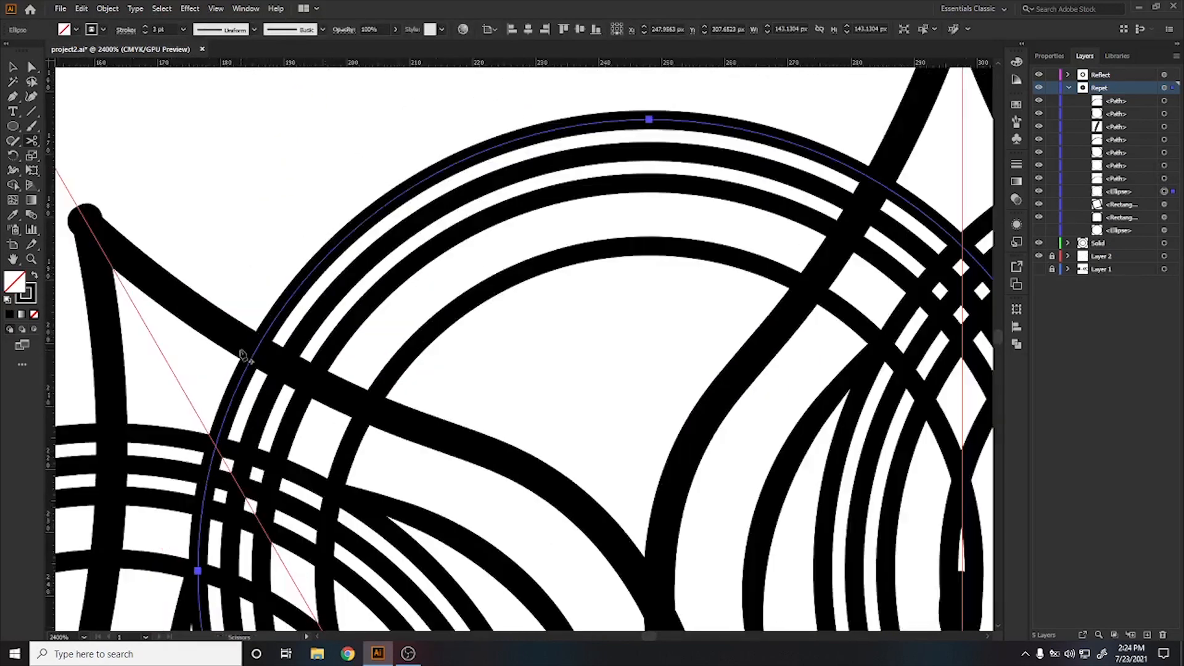
pyautogui.scroll(-3, 253, 345)
pyautogui.click(259, 345)
pyautogui.scroll(-2, 343, 343)
pyautogui.scroll(2, 504, 307)
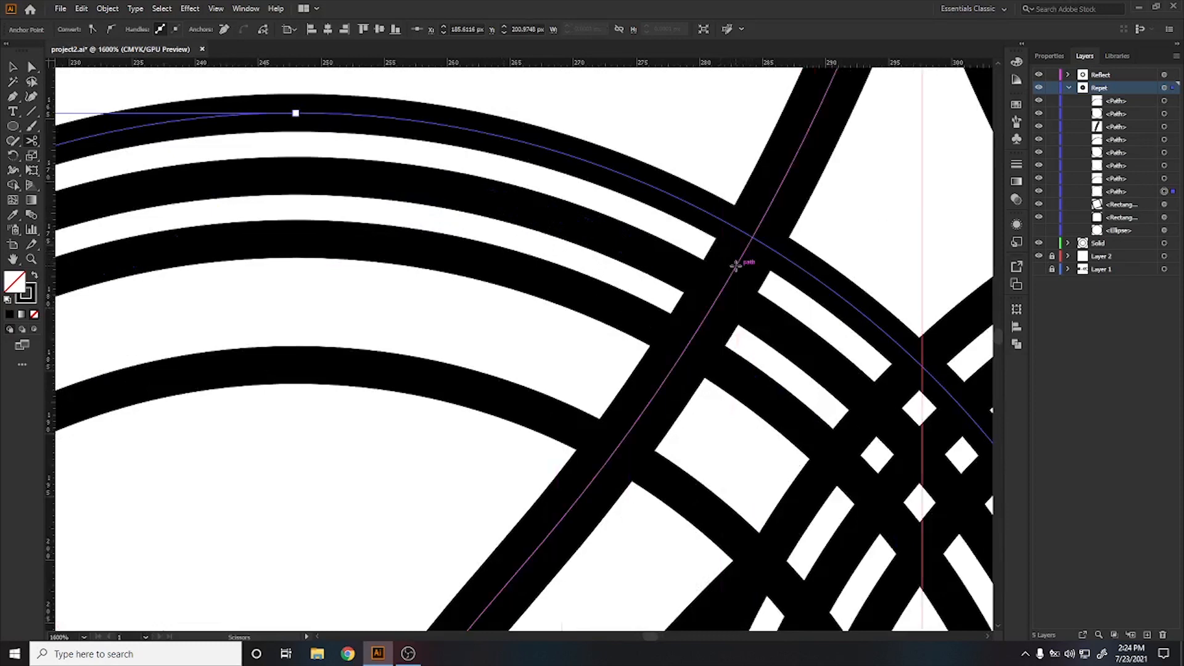
pyautogui.click(745, 232)
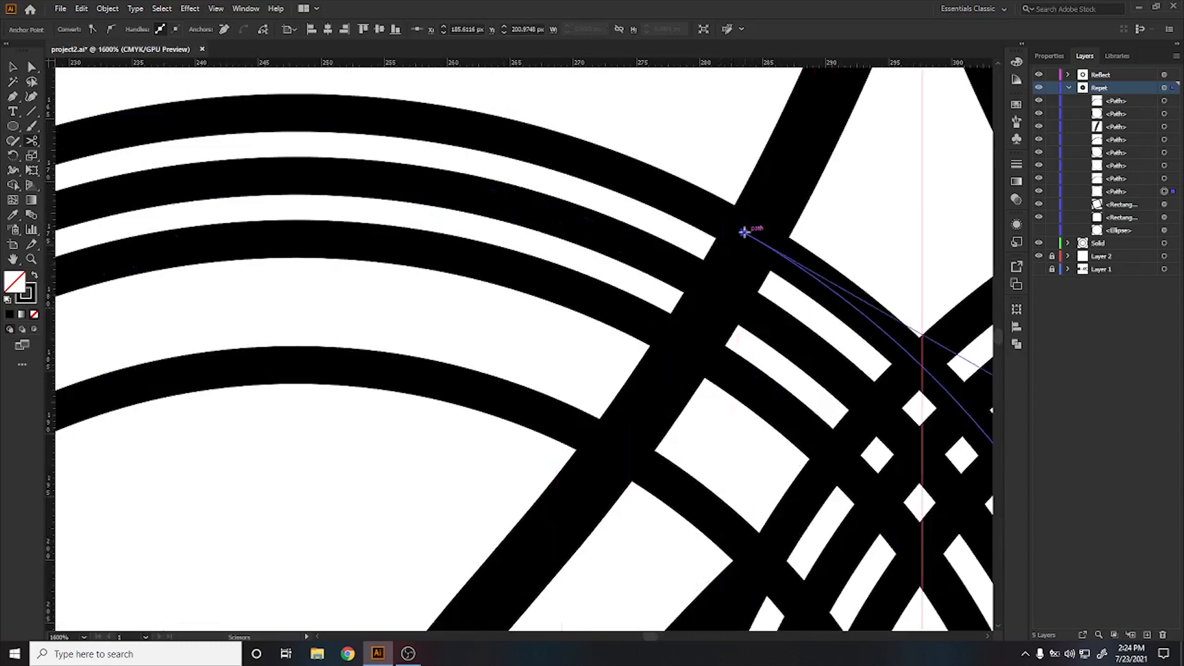
# - Delete the cut circle pieces that overlap the petals, keeping only the four arcs between the two upper petals
pyautogui.scroll(-3, 473, 294)
pyautogui.scroll(-4, 479, 296)
pyautogui.press('v')
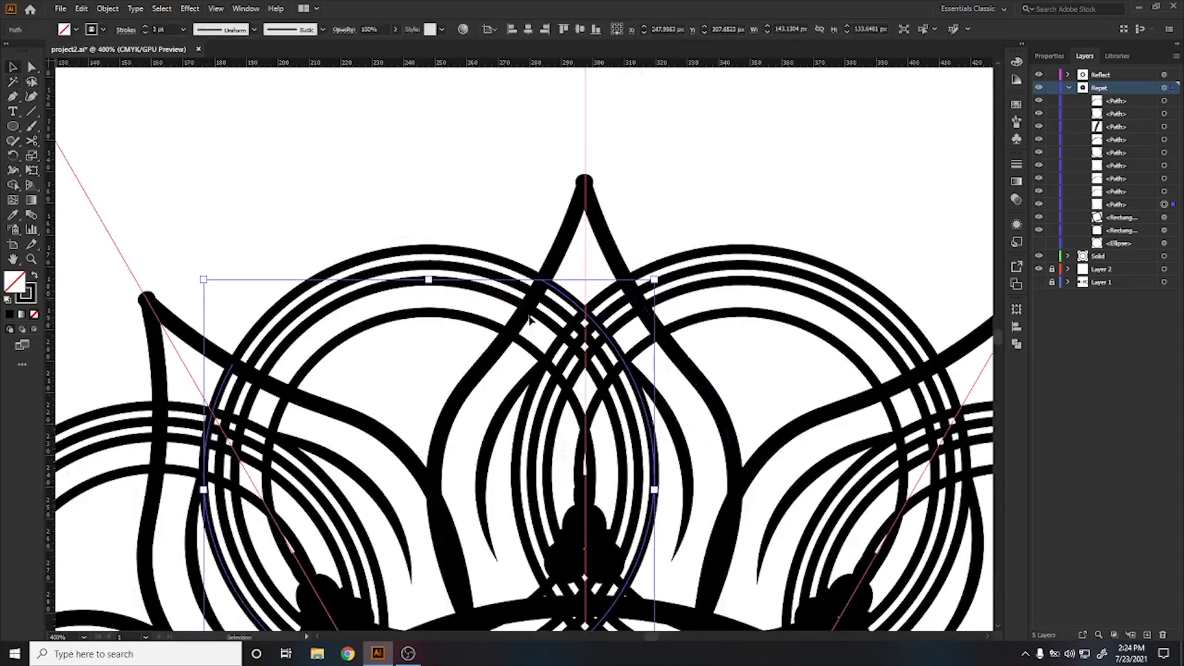
pyautogui.press('Delete')
pyautogui.click(551, 322)
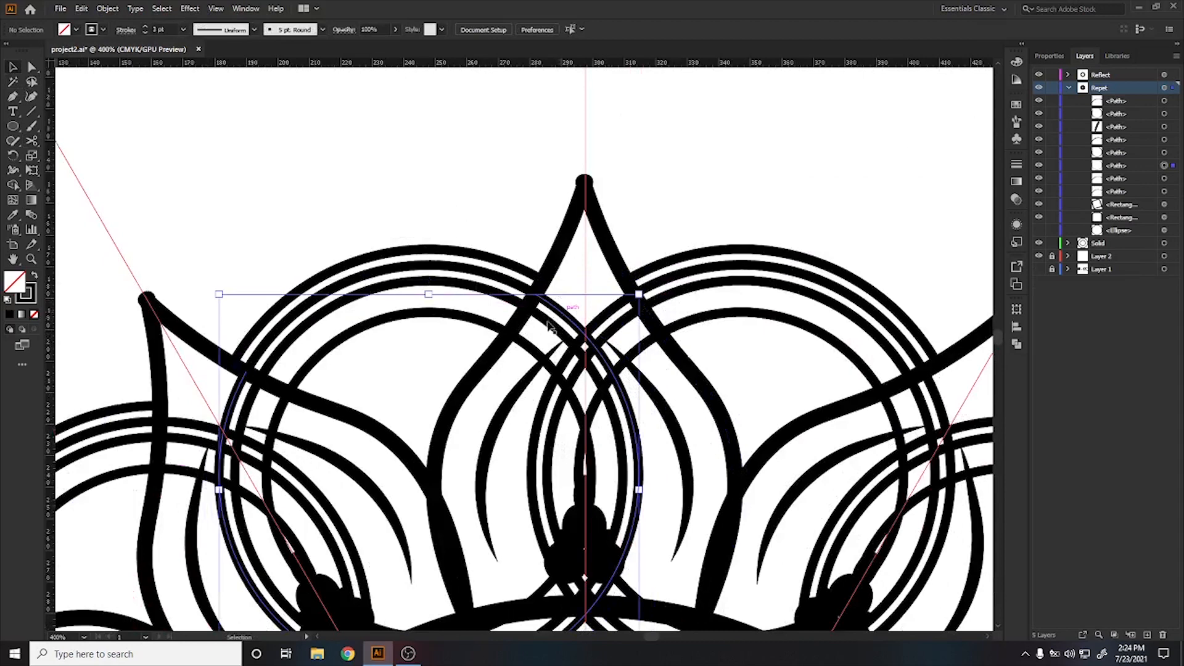
pyautogui.press('Delete')
pyautogui.click(551, 327)
pyautogui.press('Delete')
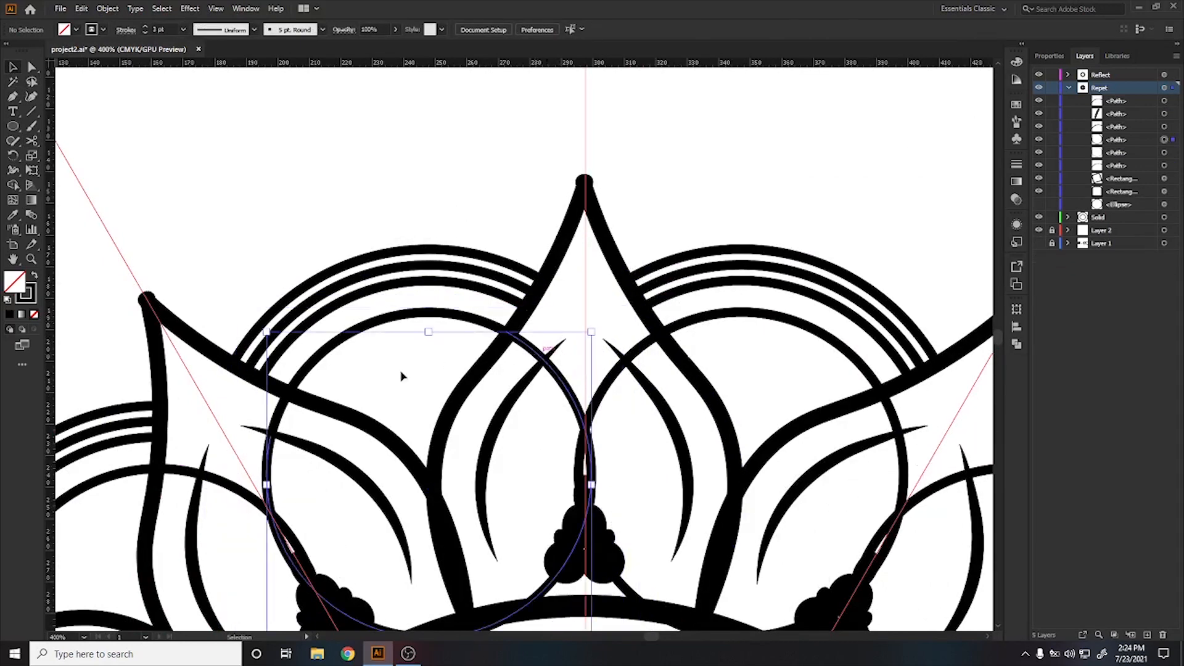
pyautogui.click(401, 375)
pyautogui.press('Delete')
pyautogui.click(277, 419)
pyautogui.press('Delete')
# - Turn the second arc from the outside into a dashed line and set its stroke weight to 2 pt
pyautogui.click(262, 358)
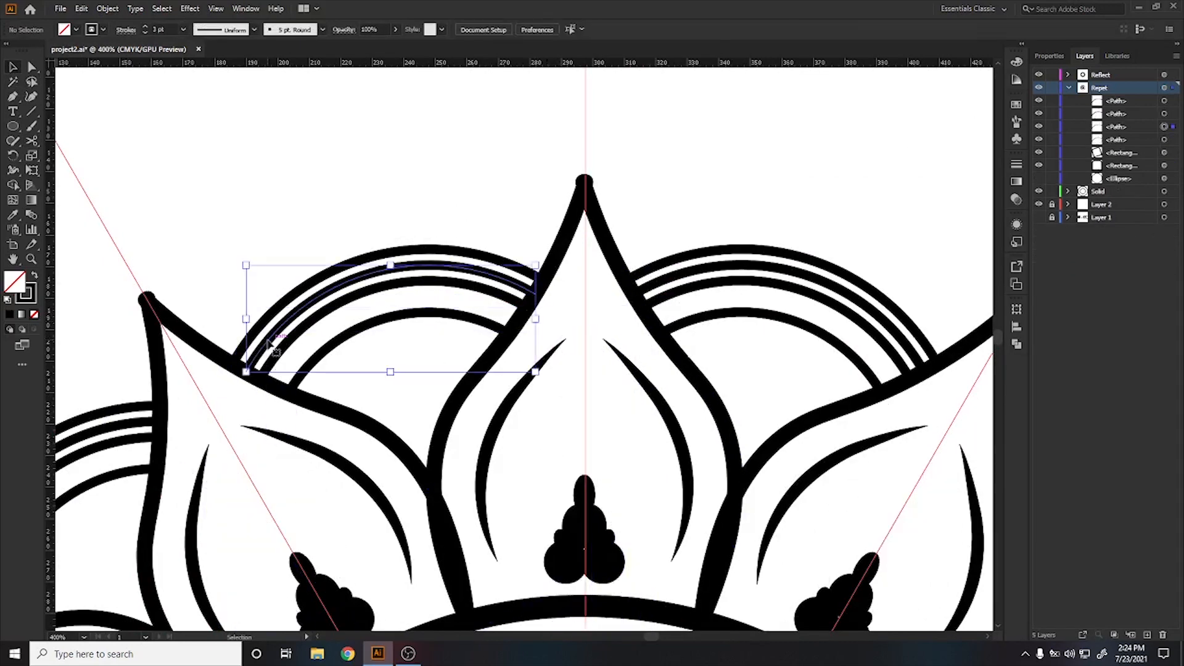
pyautogui.scroll(-3, 255, 199)
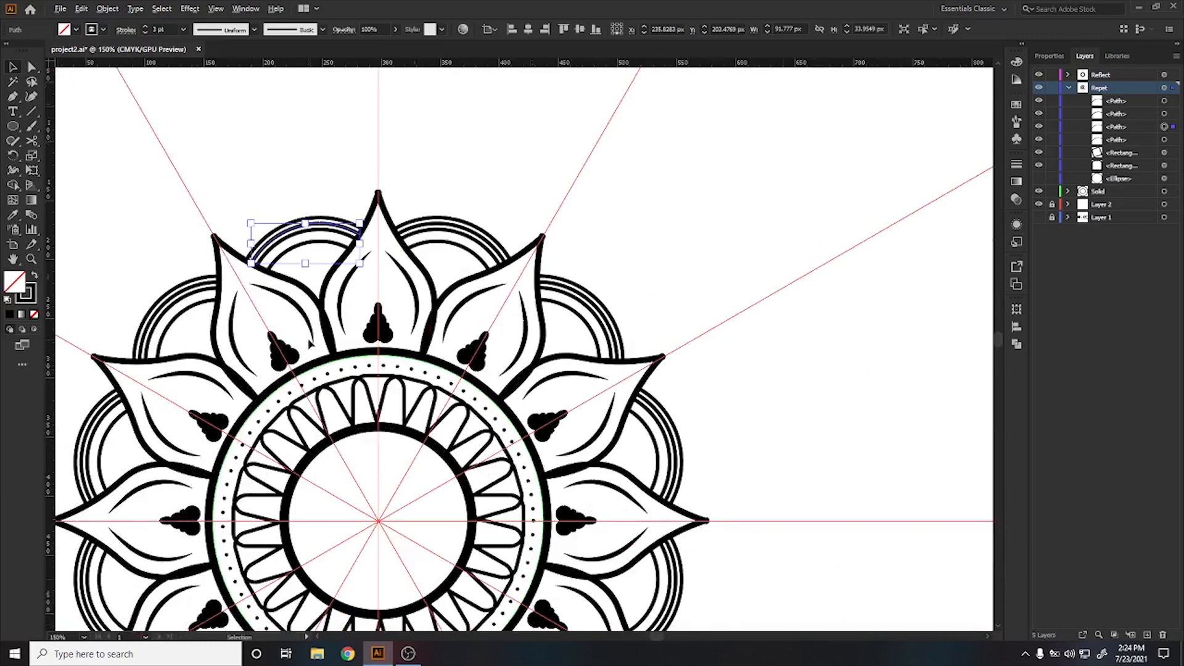
pyautogui.scroll(1, 311, 343)
pyautogui.click(126, 31)
pyautogui.click(8, 114)
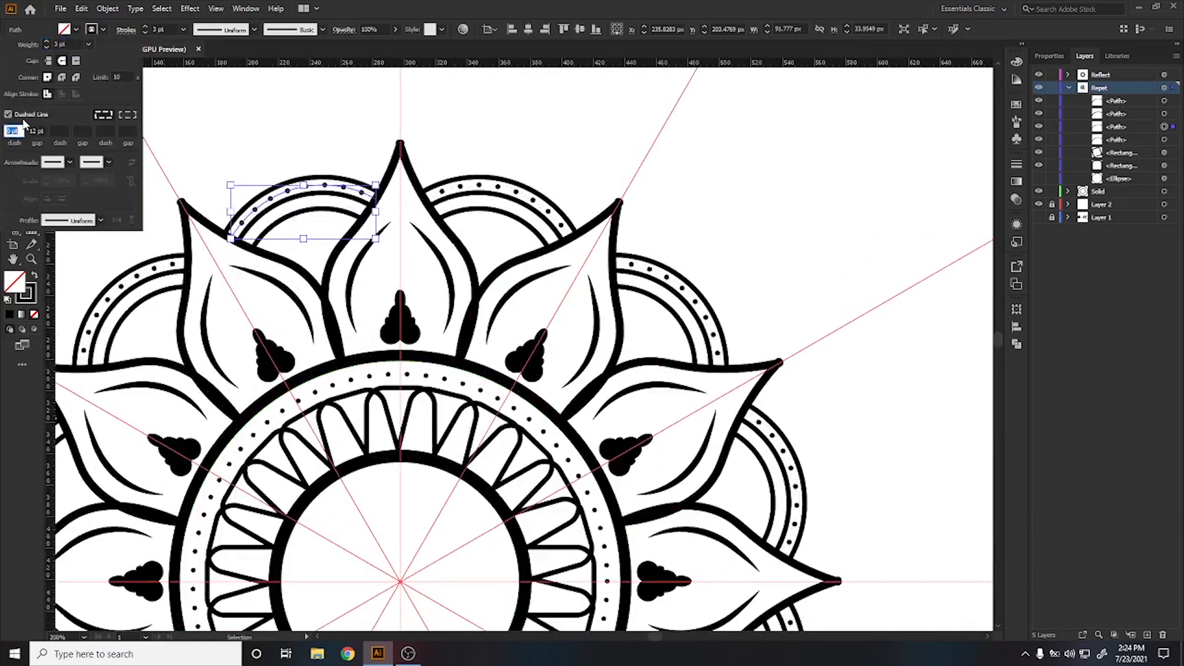
pyautogui.click(67, 44)
pyautogui.doubleClick(67, 44)
# - Reduce the gap of the dashed arc so its dots sit closer together, and deselect the arc
pyautogui.click(42, 131)
pyautogui.press('Down')
pyautogui.press('Down')
pyautogui.press('Down')
pyautogui.press('Down')
pyautogui.press('Down')
pyautogui.press('Down')
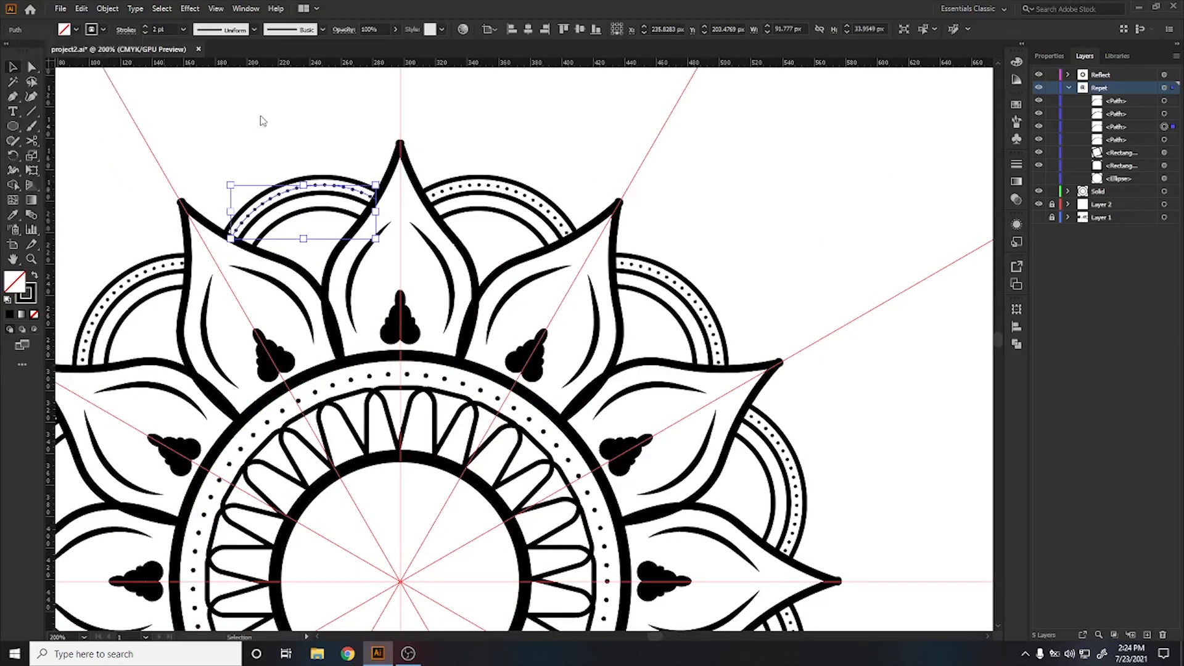
pyautogui.click(260, 120)
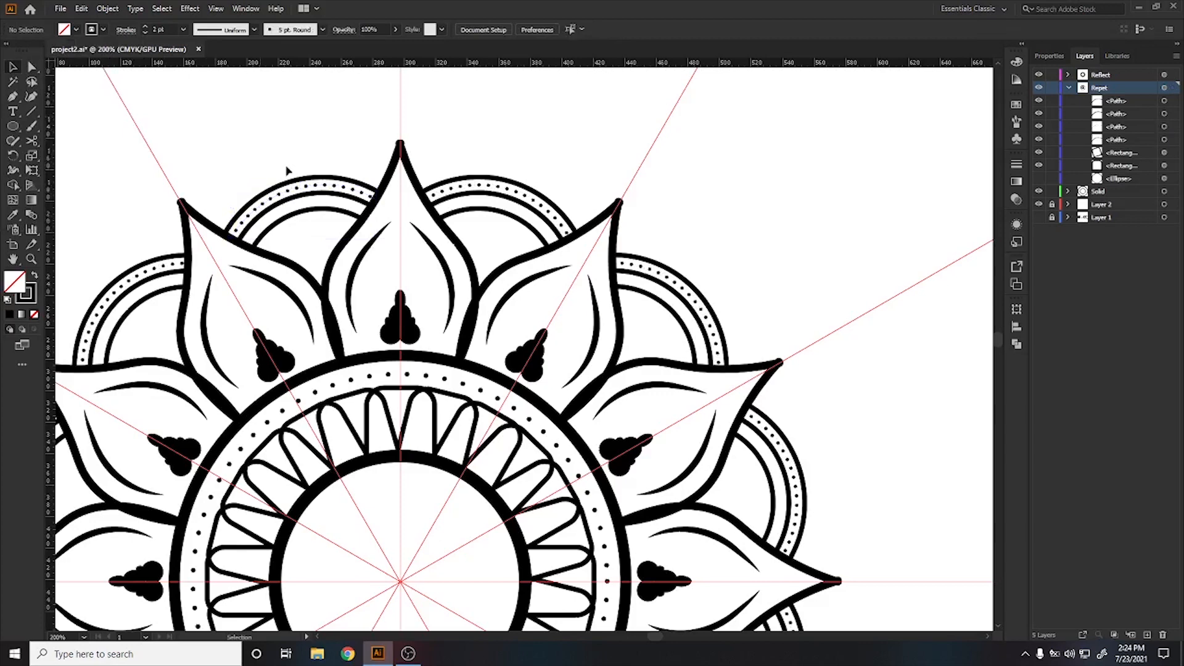
# - Extend the innermost arc with the Curvature tool along both adjoining petal edges and close it into one shape
pyautogui.scroll(-1, 290, 191)
pyautogui.scroll(3, 289, 220)
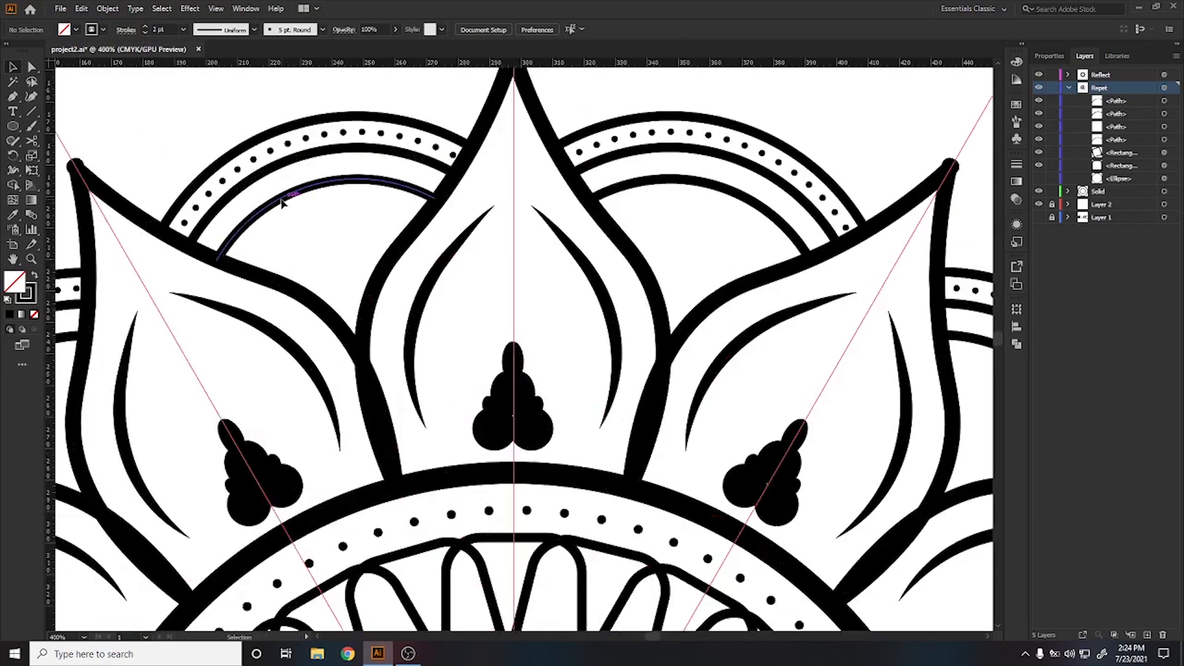
pyautogui.click(281, 203)
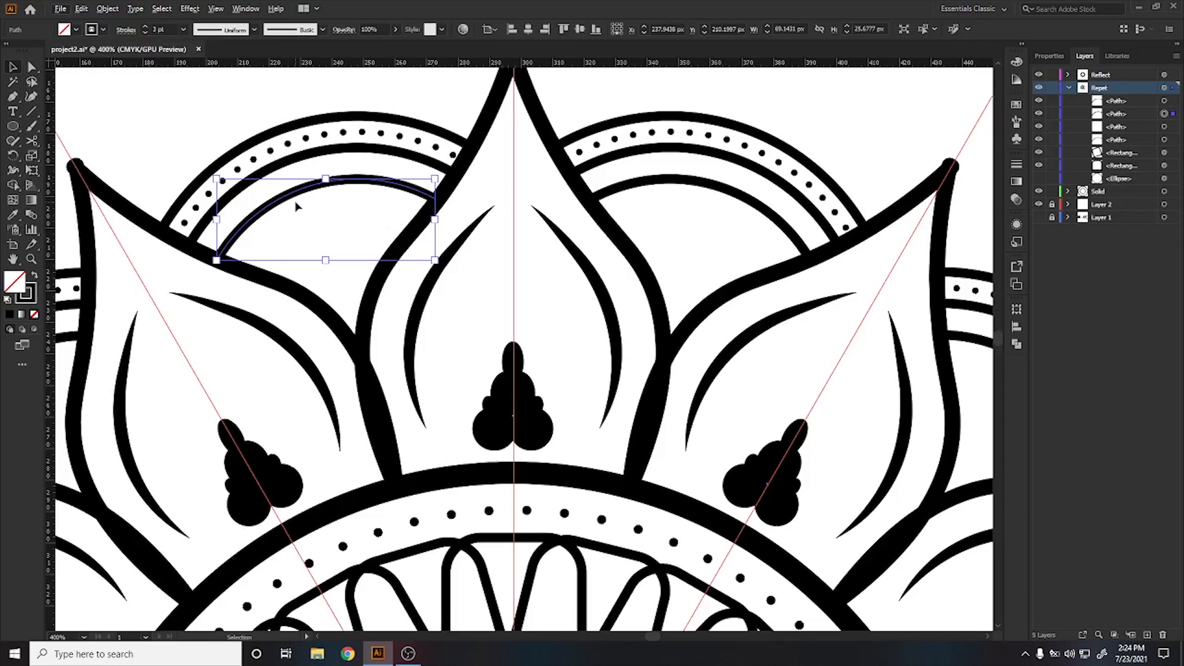
pyautogui.click(32, 97)
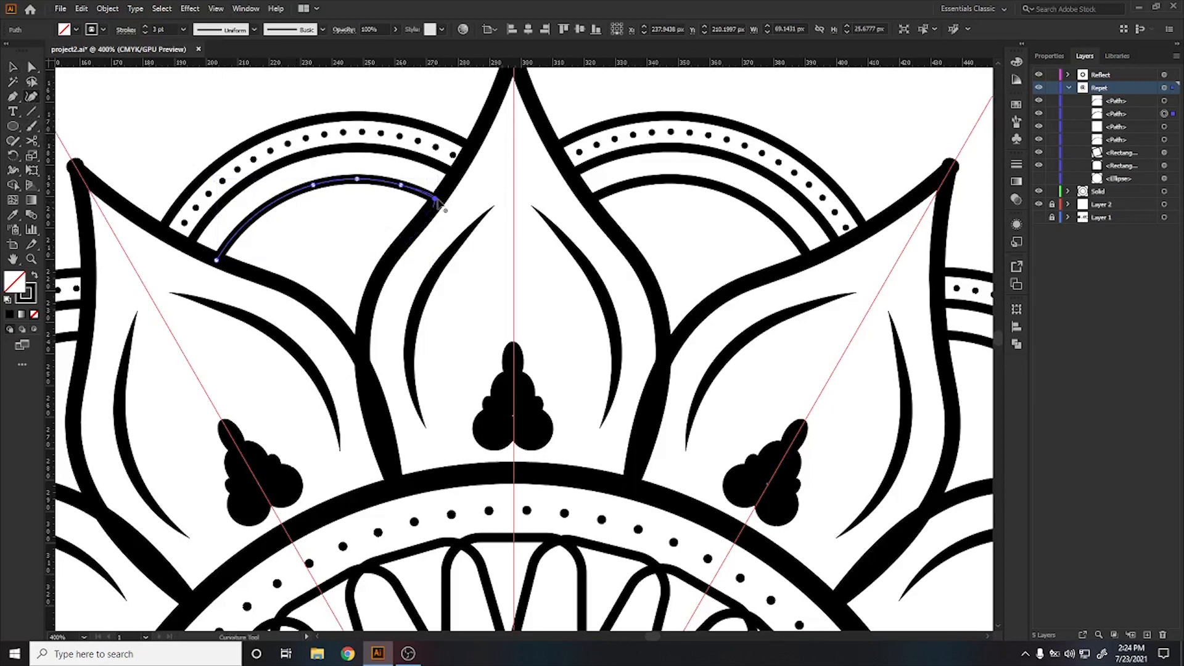
pyautogui.scroll(3, 420, 229)
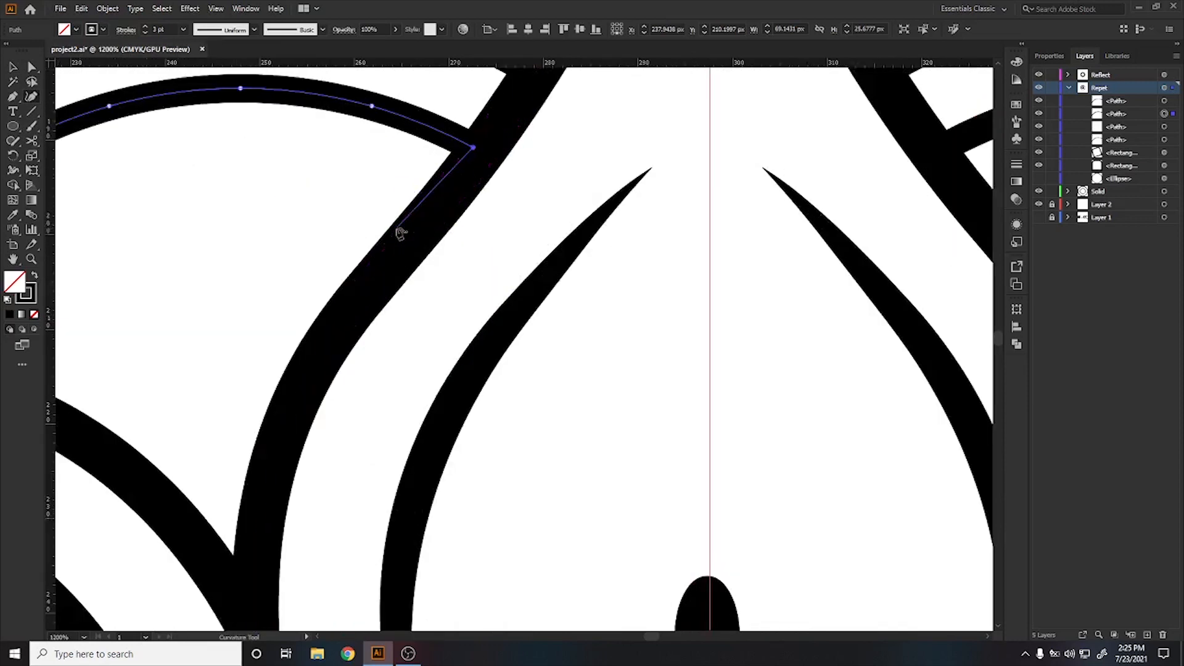
pyautogui.click(396, 228)
pyautogui.click(277, 427)
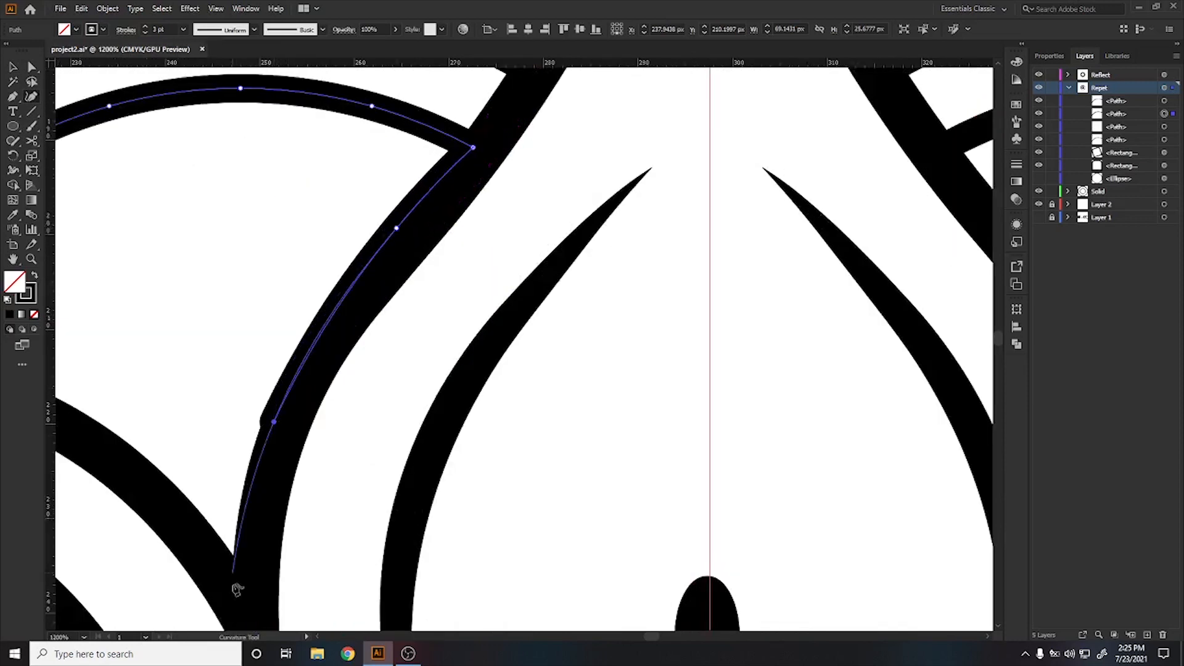
pyautogui.click(238, 564)
pyautogui.scroll(-3, 241, 571)
pyautogui.click(145, 501)
pyautogui.click(98, 487)
pyautogui.click(98, 487)
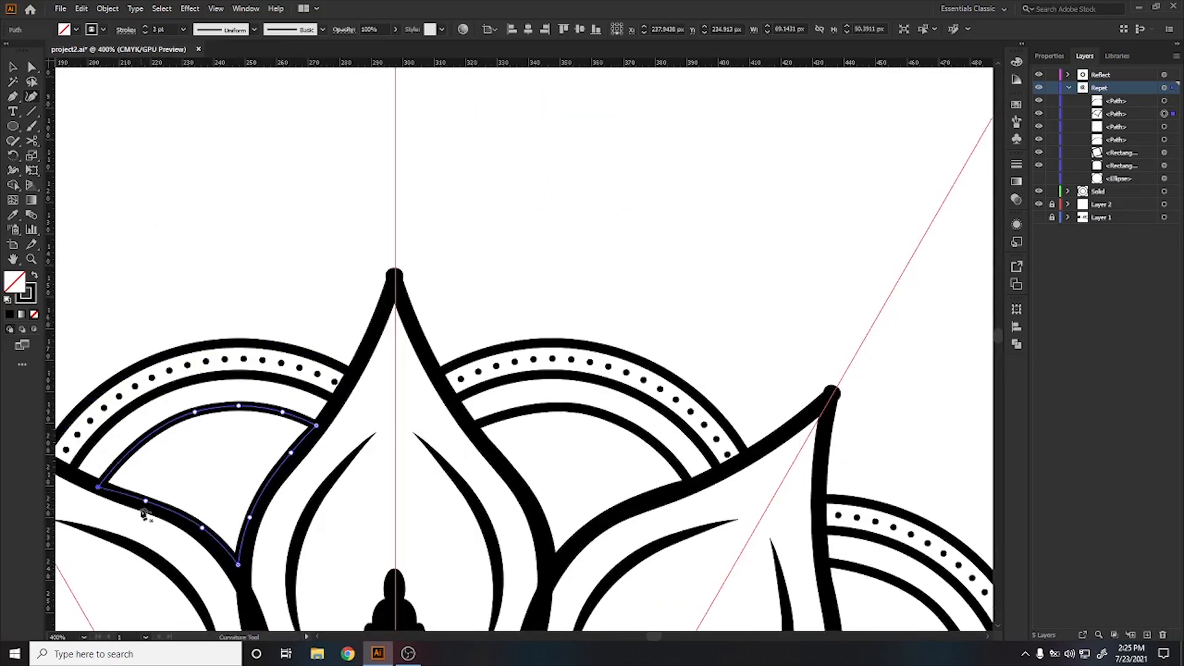
# - Convert the point where the closed shape's arc meets the left petal into a corner point
pyautogui.scroll(2, 96, 492)
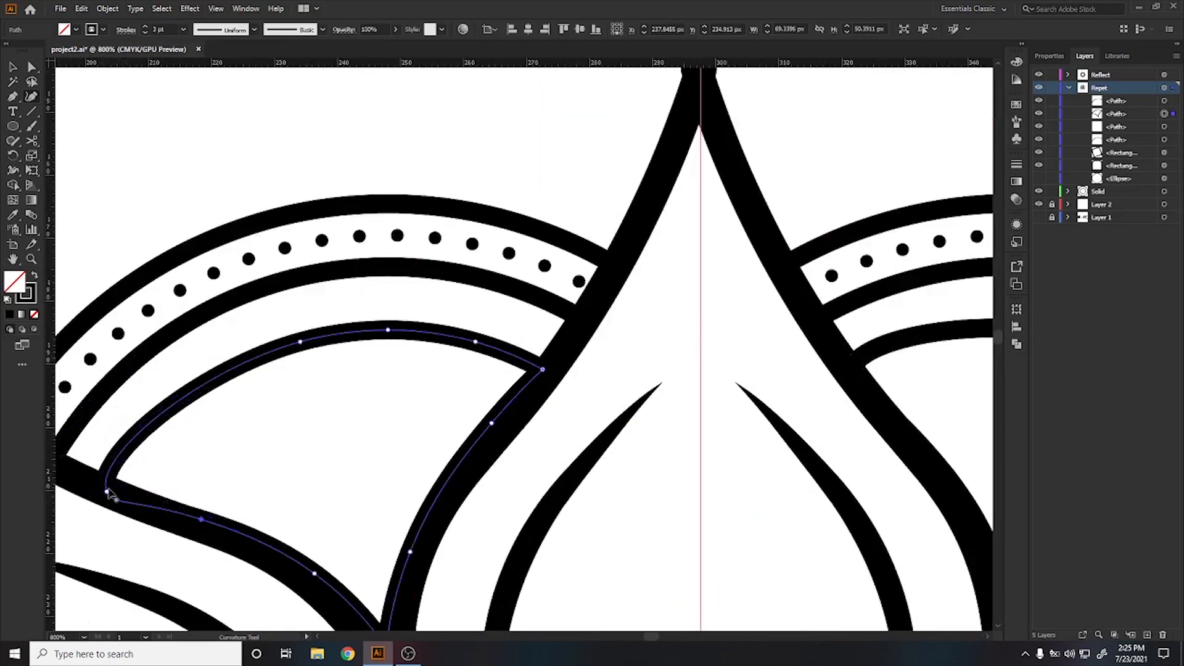
pyautogui.click(108, 491)
pyautogui.doubleClick(108, 492)
pyautogui.scroll(-2, 219, 492)
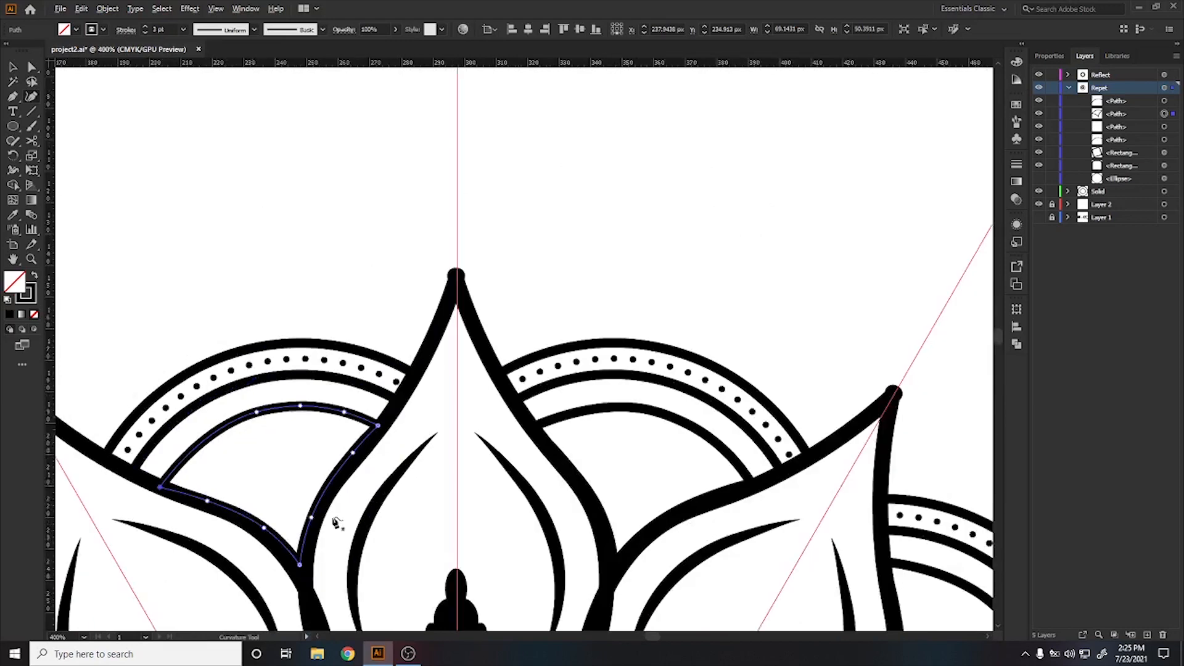
pyautogui.scroll(3, 333, 521)
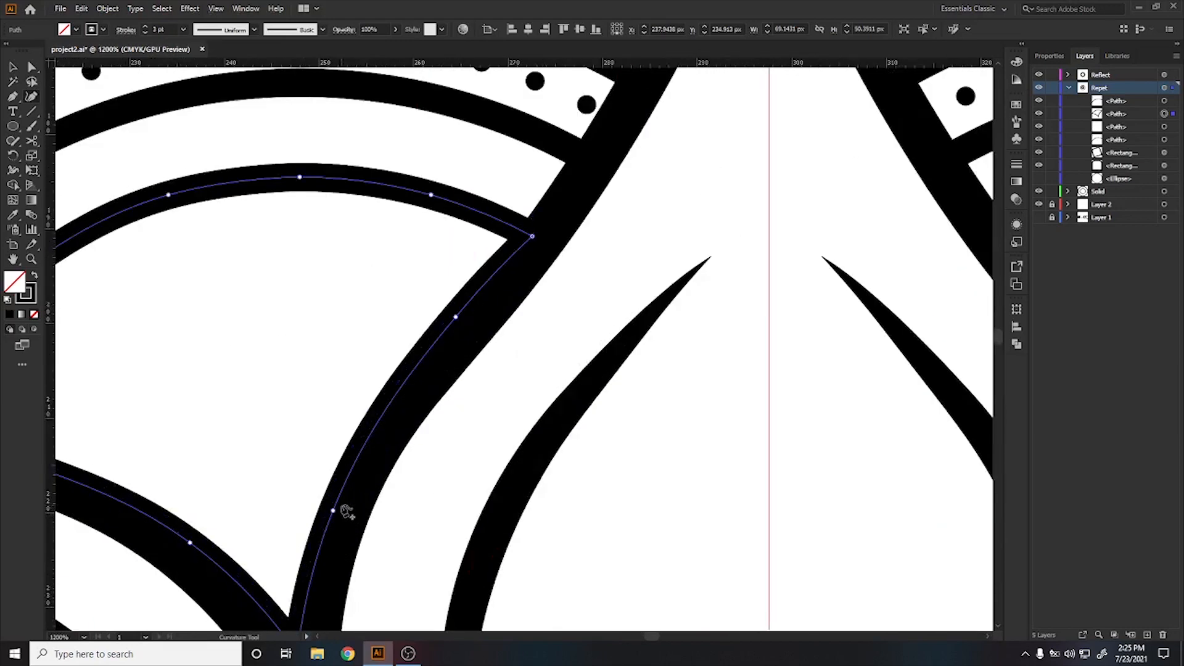
# - Swap the closed shape's stroke and fill so it becomes solid black without an outline, and deselect it
pyautogui.press('v')
pyautogui.click(33, 275)
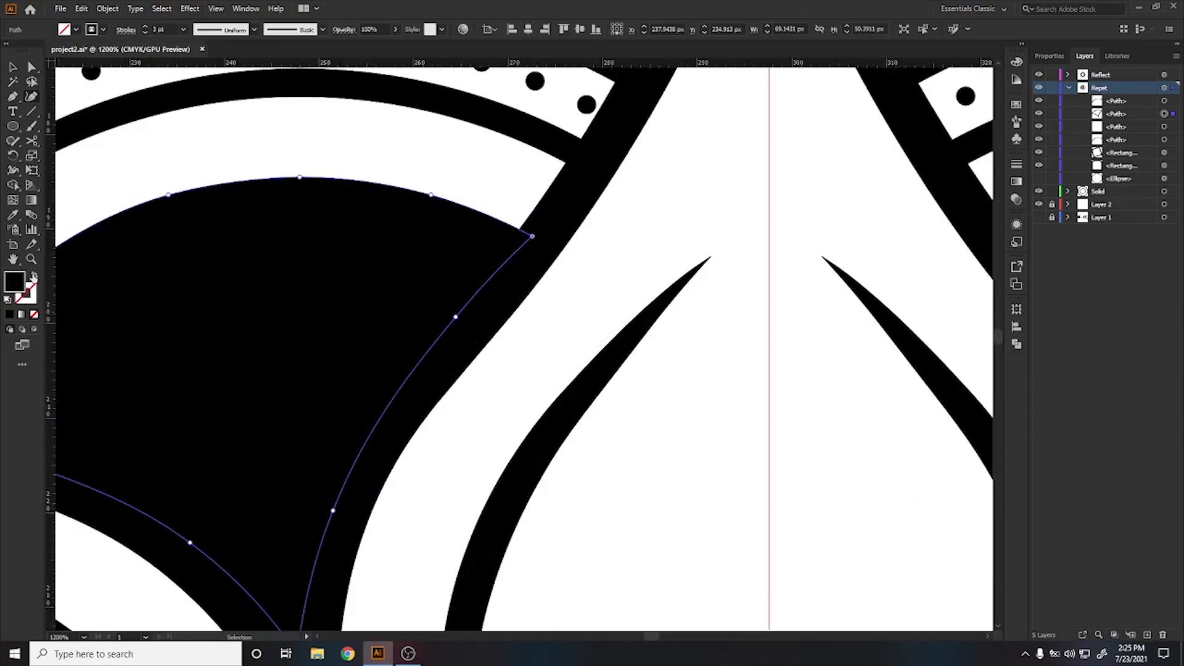
pyautogui.scroll(-4, 475, 352)
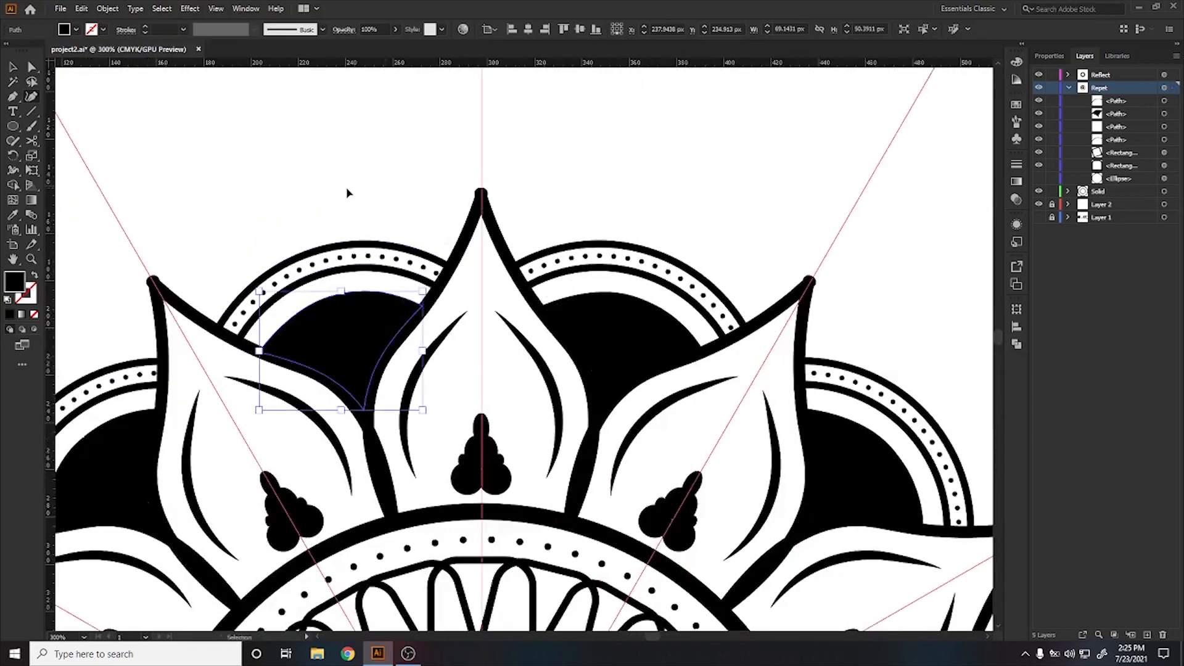
pyautogui.hotkey('ctrl', 'shift', 'a')
pyautogui.scroll(-3, 352, 194)
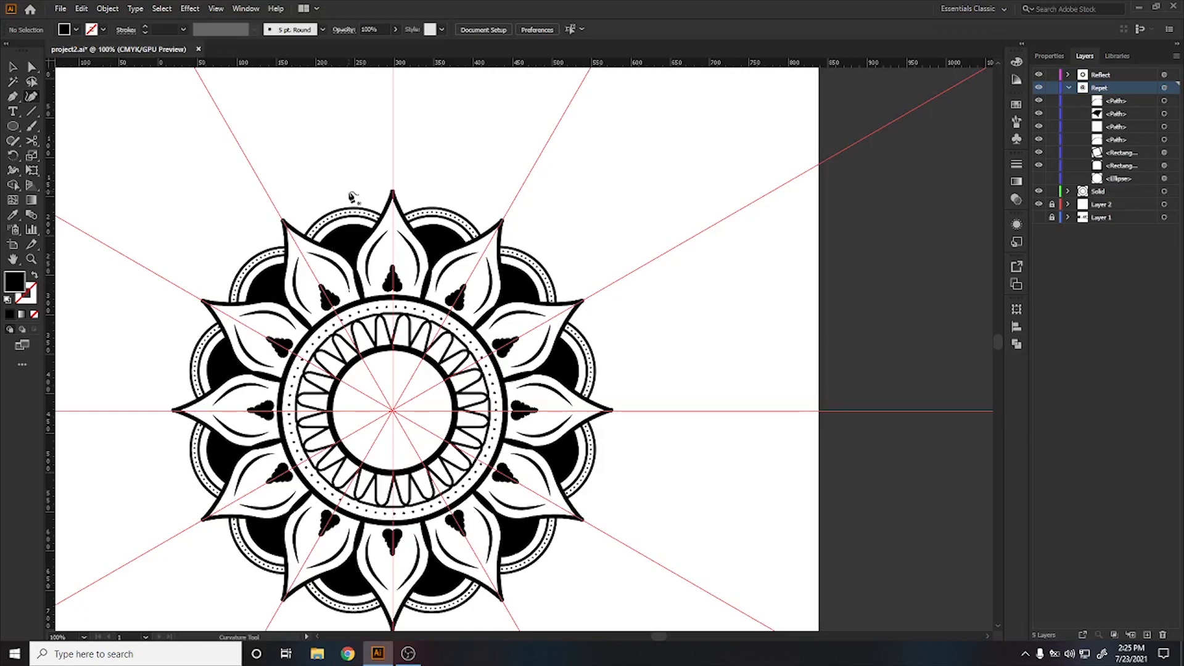
pyautogui.scroll(2, 392, 422)
pyautogui.scroll(-2, 395, 420)
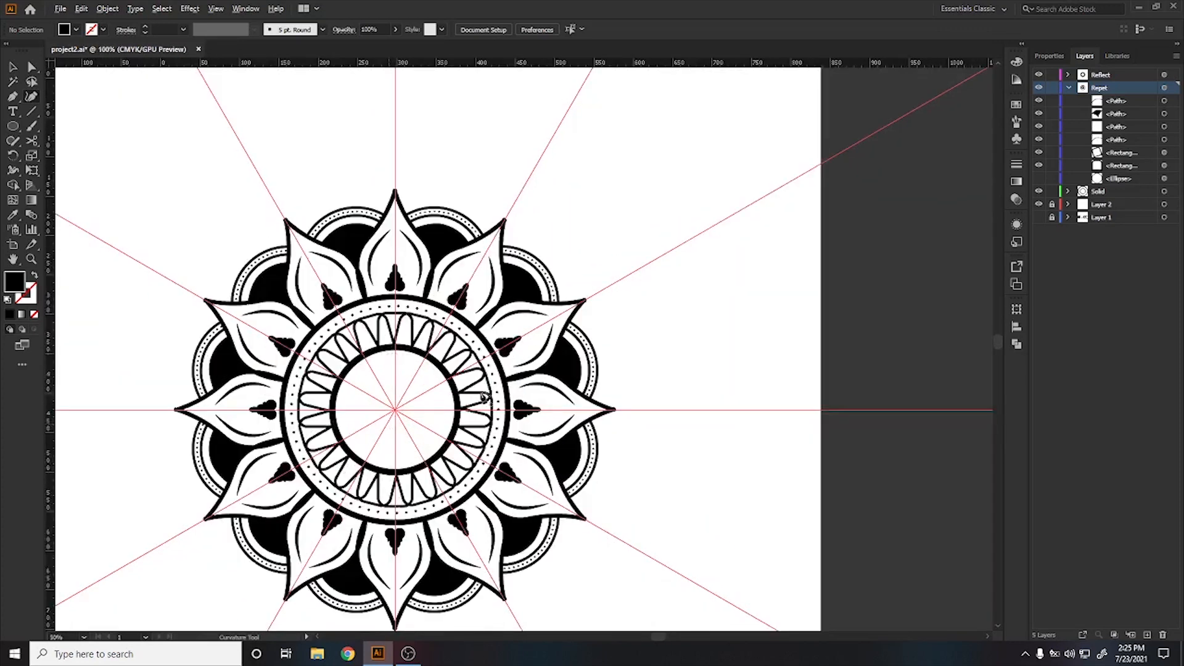
# - On the Solid layer, draw a circle about 601 px wide from the mandala's centre around all petals, with a black stroke and no fill
pyautogui.click(1108, 195)
pyautogui.press('l')
pyautogui.moveTo(395, 410)
pyautogui.mouseDown()
pyautogui.moveTo(513, 298)
pyautogui.moveTo(583, 175)
pyautogui.mouseUp()
pyautogui.hotkey('shift', 'x')
# - Set the stroke weight of the outer circle to 16 pt
pyautogui.click(154, 29)
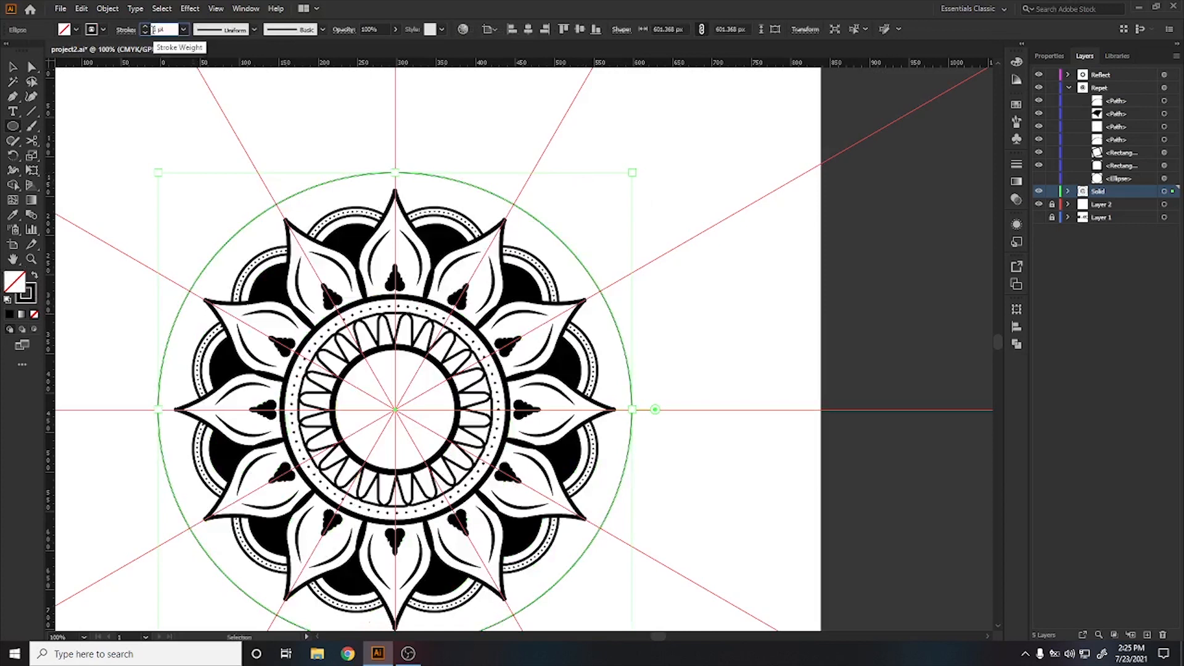
pyautogui.press('Up')
pyautogui.press('Up')
pyautogui.press('Up')
pyautogui.press('Up')
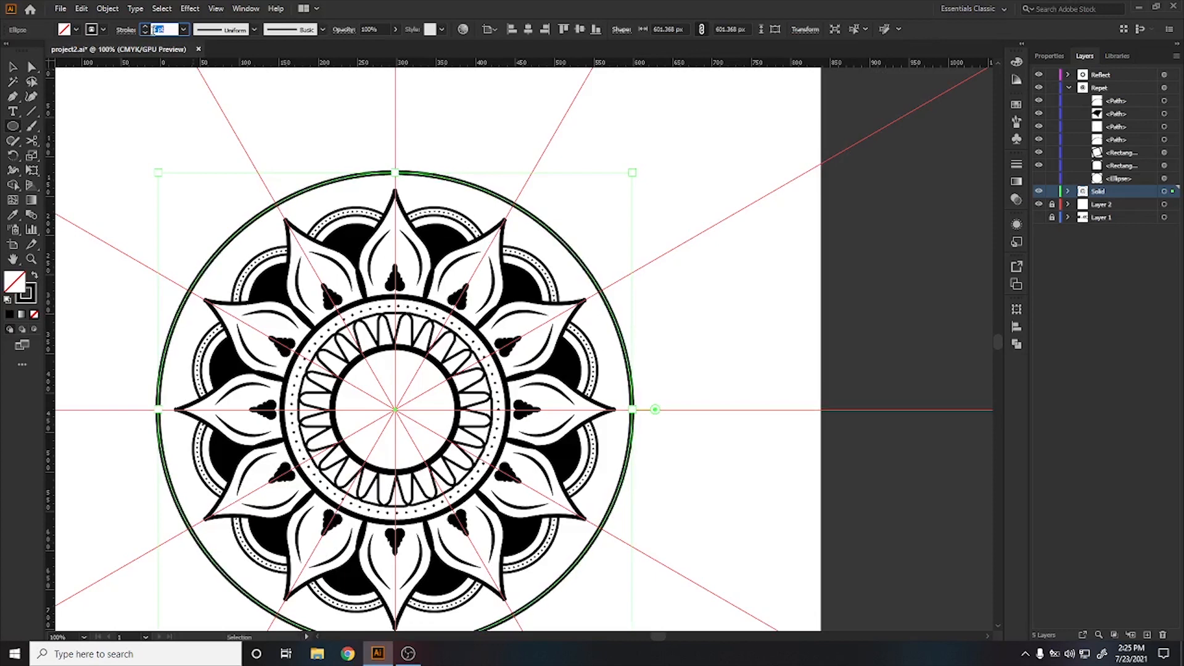
pyautogui.click(153, 30)
pyautogui.press('Up')
pyautogui.press('Up')
pyautogui.press('Up')
pyautogui.press('Up')
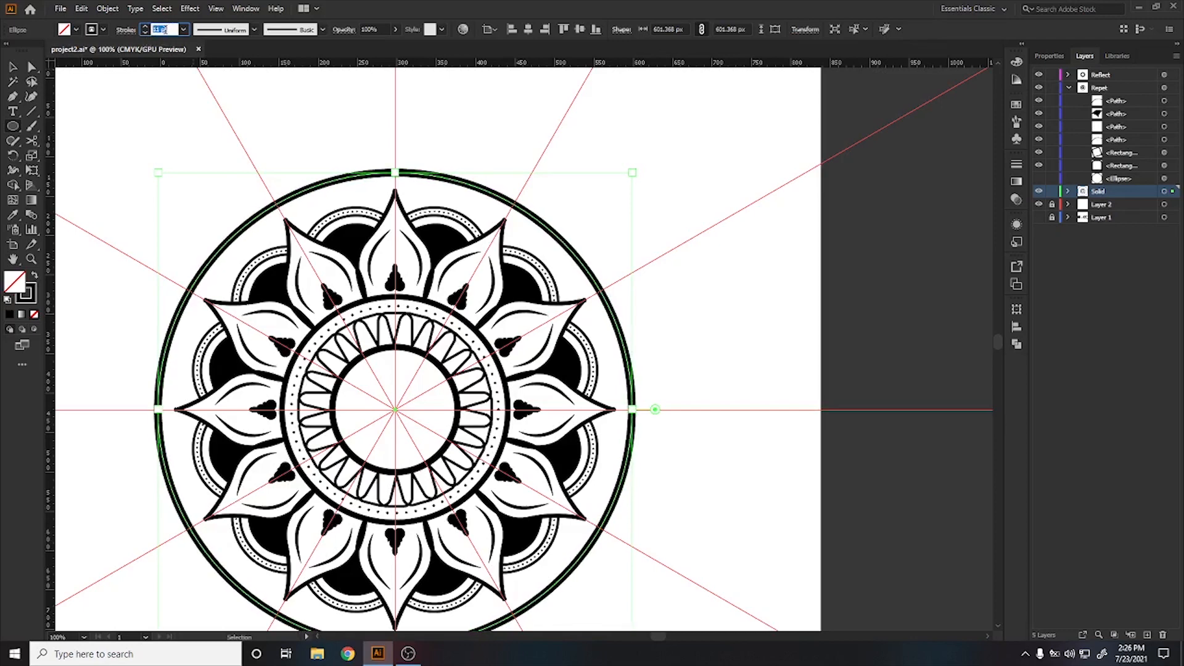
pyautogui.press('Up')
pyautogui.press('Up')
pyautogui.press('Up')
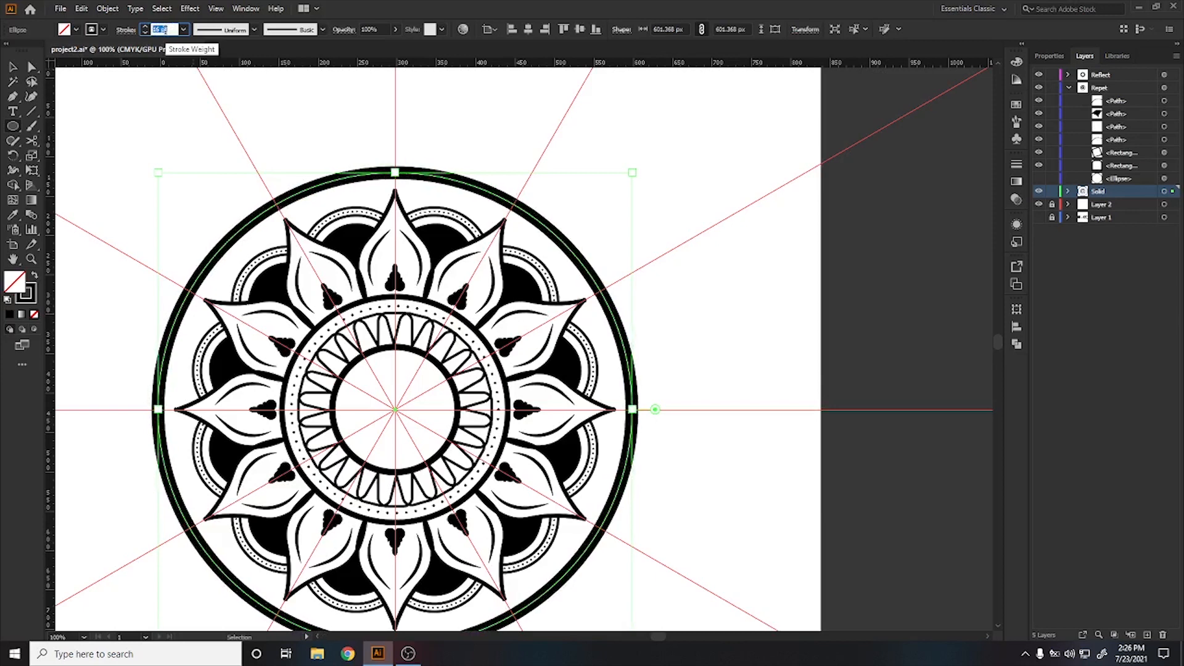
# - Align the outer circle's stroke to the inside of its path and deselect the circle
pyautogui.click(123, 28)
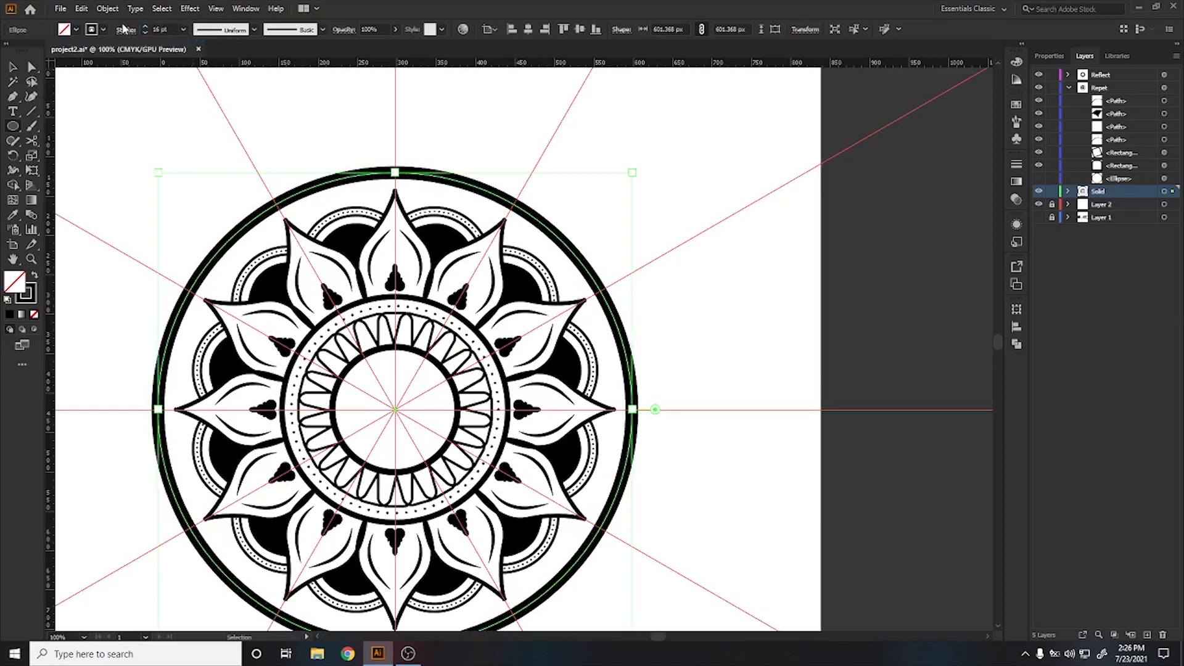
pyautogui.click(125, 29)
pyautogui.click(62, 94)
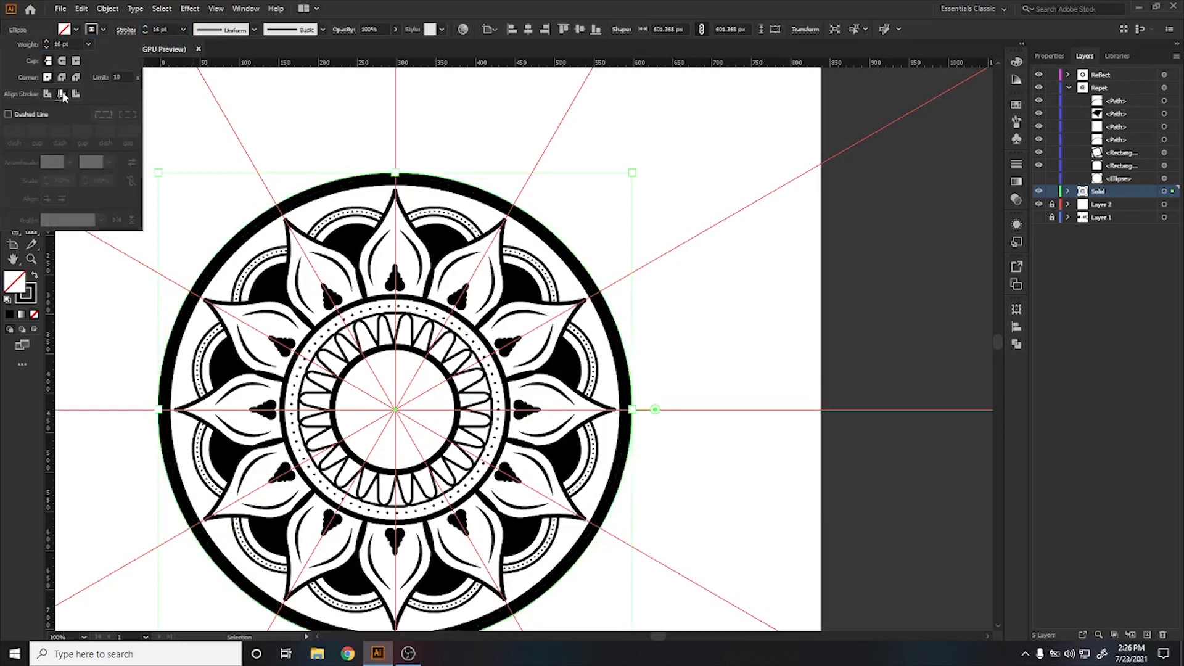
pyautogui.click(275, 146)
pyautogui.click(627, 370)
pyautogui.click(13, 66)
pyautogui.scroll(-4, 319, 201)
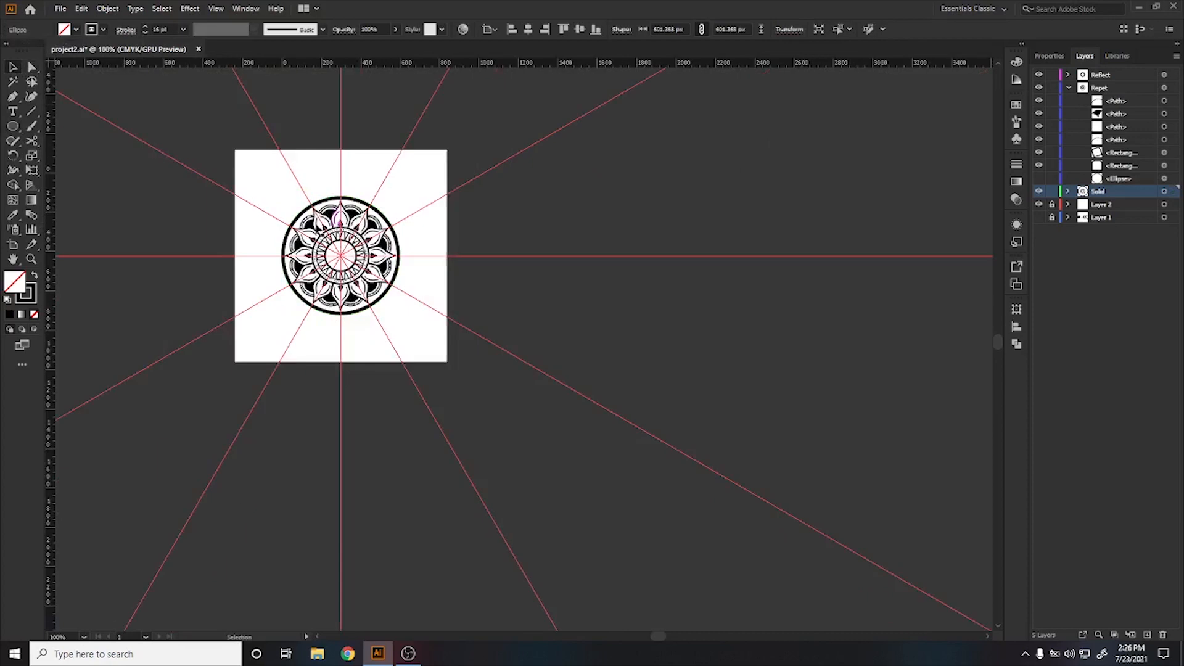
pyautogui.scroll(3, 321, 225)
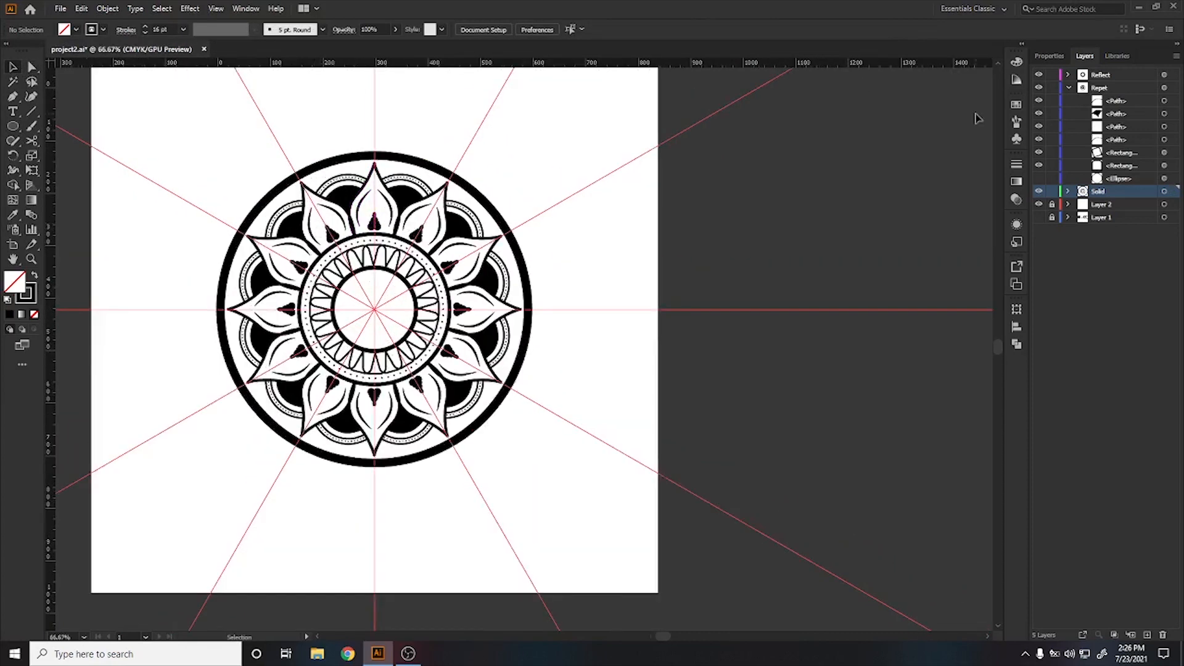
# - Create a layer above Reflect and draw on it a circle about 1080 px wide from the mandala's centre, spanning the artboard
pyautogui.click(1068, 87)
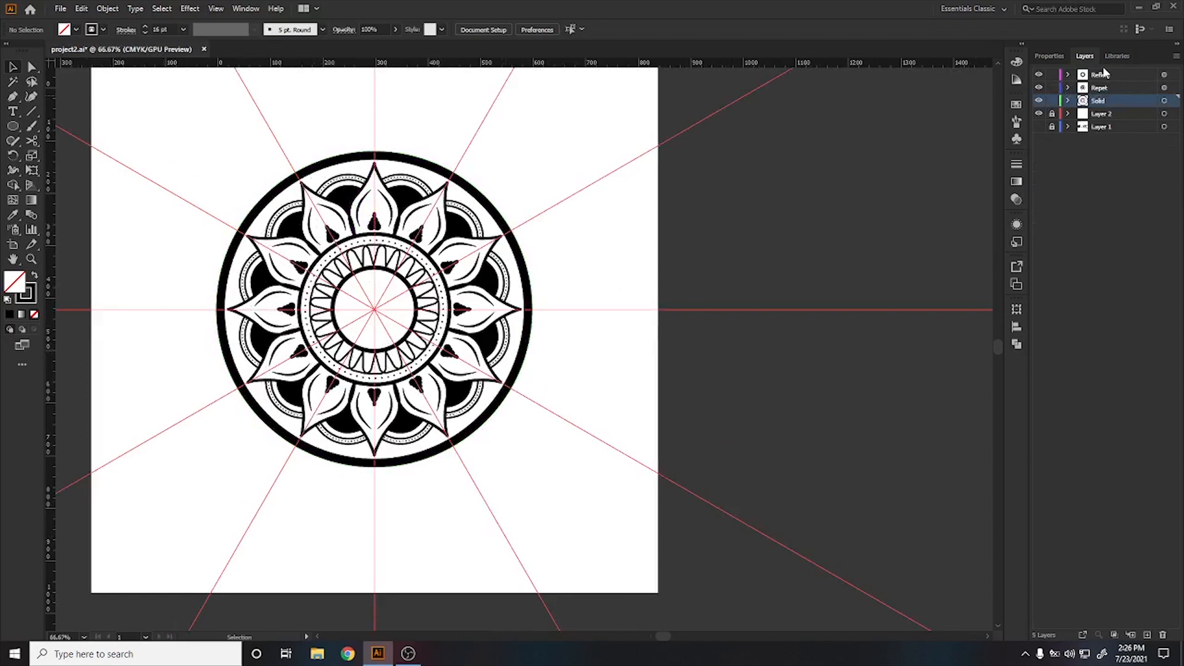
pyautogui.scroll(3, 185, 357)
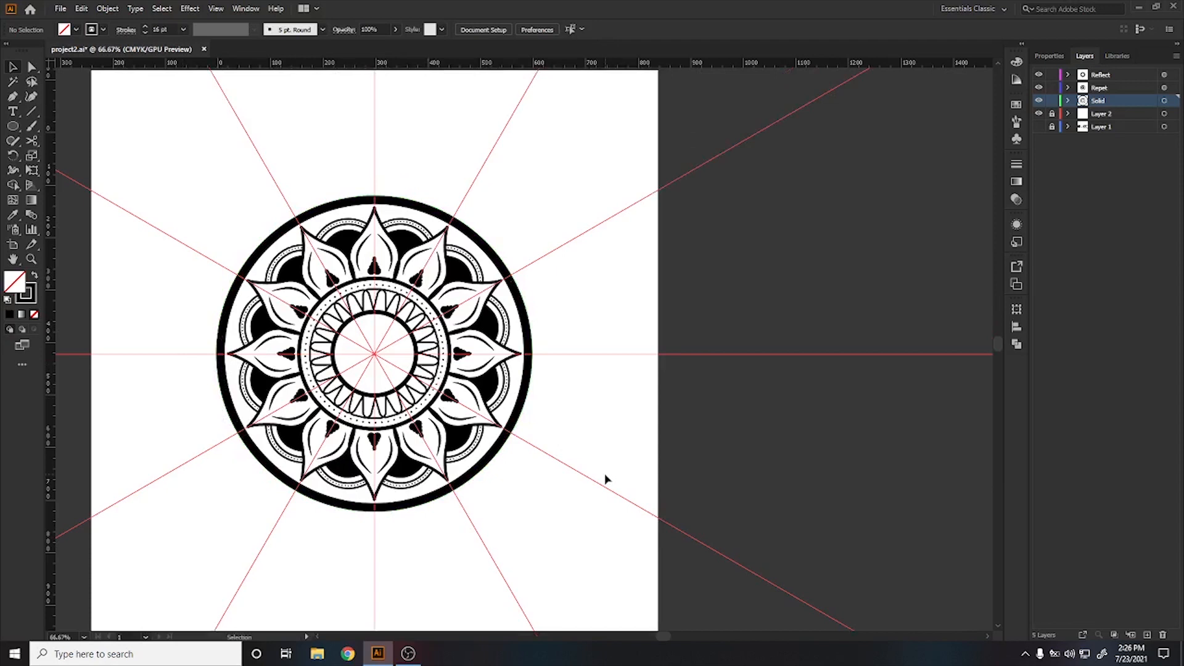
pyautogui.hotkey('ctrl', 'l')
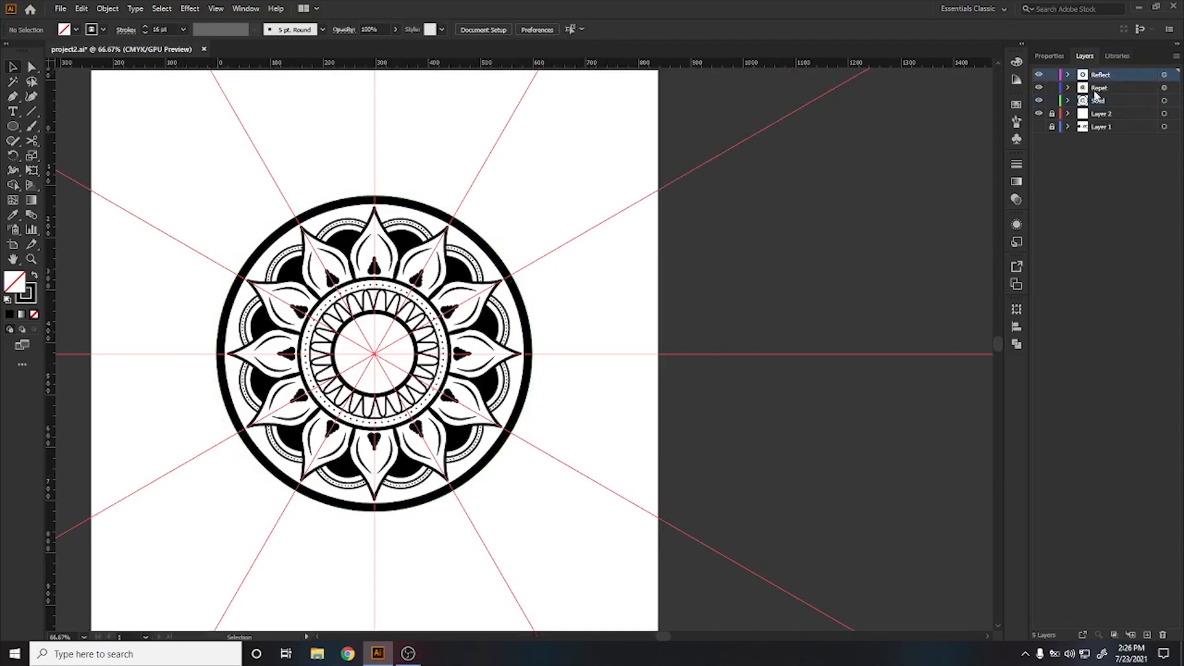
pyautogui.press('l')
pyautogui.moveTo(374, 353); pyautogui.dragTo(655, 386)
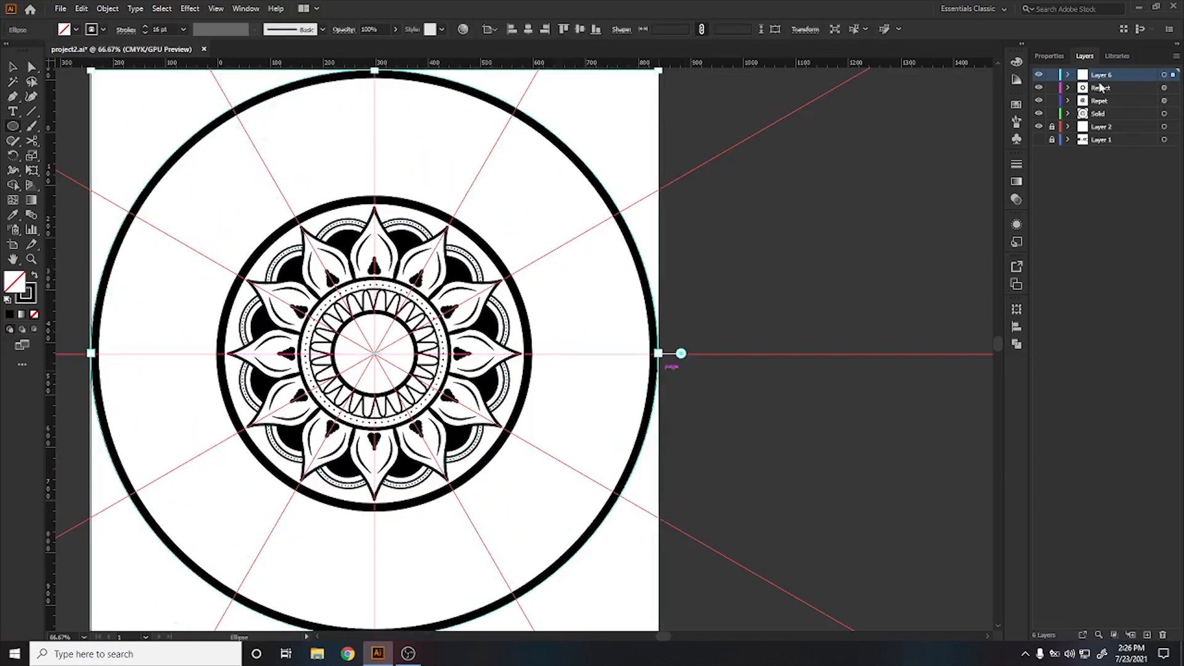
# - Apply a Transform effect to the new layer with a rotation angle of 360/4 and 3 copies
pyautogui.click(190, 8)
pyautogui.moveTo(221, 111)
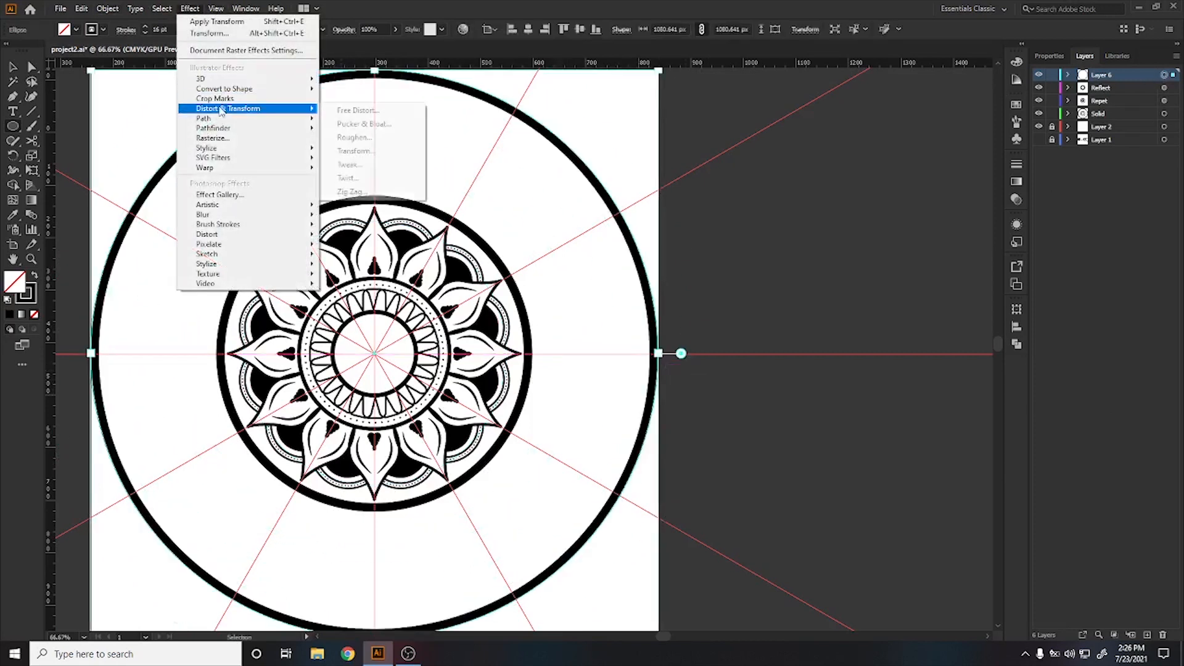
pyautogui.click(356, 151)
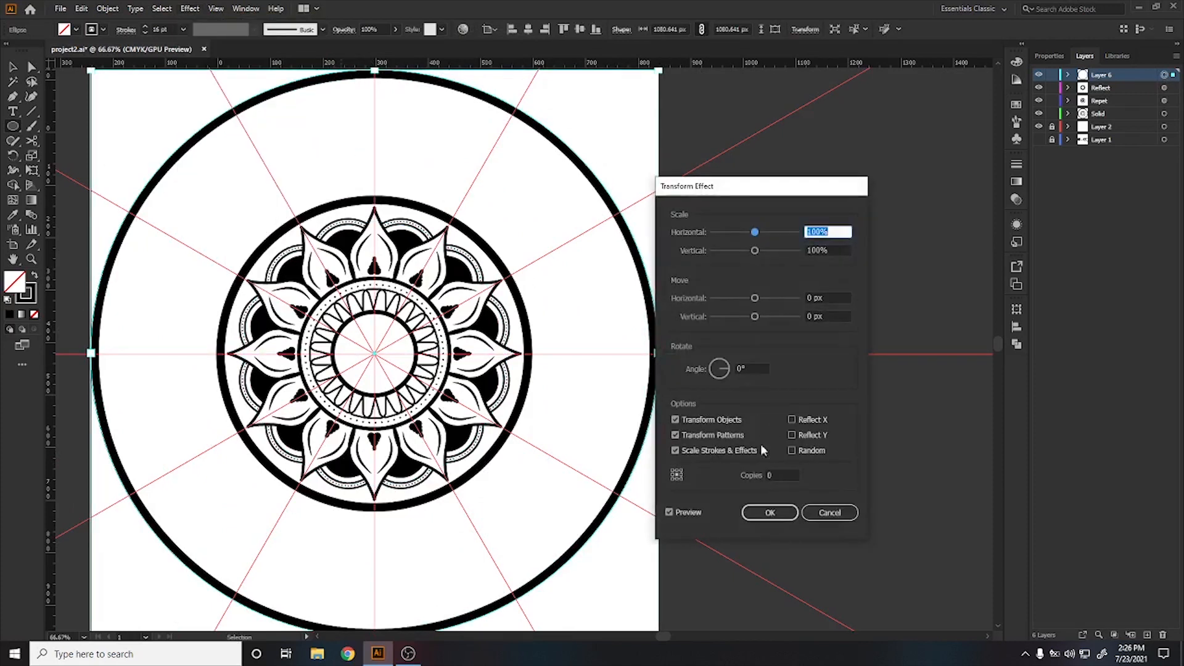
pyautogui.click(751, 368)
pyautogui.write('360/4')
pyautogui.click(775, 475)
pyautogui.write('3')
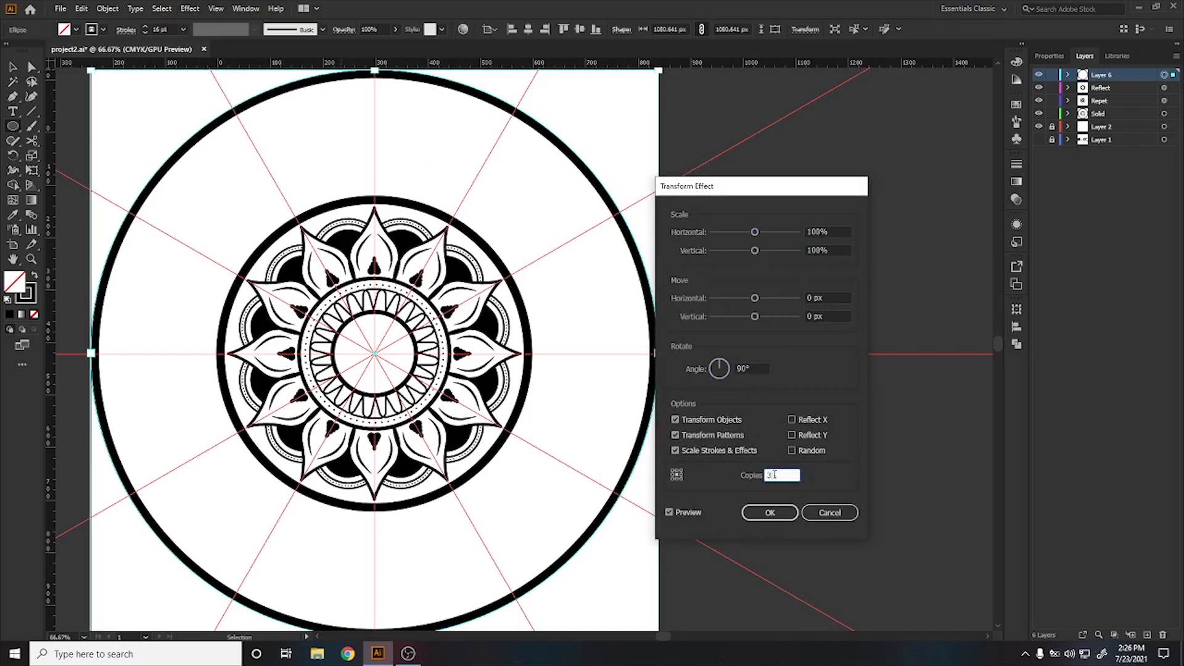
pyautogui.click(771, 513)
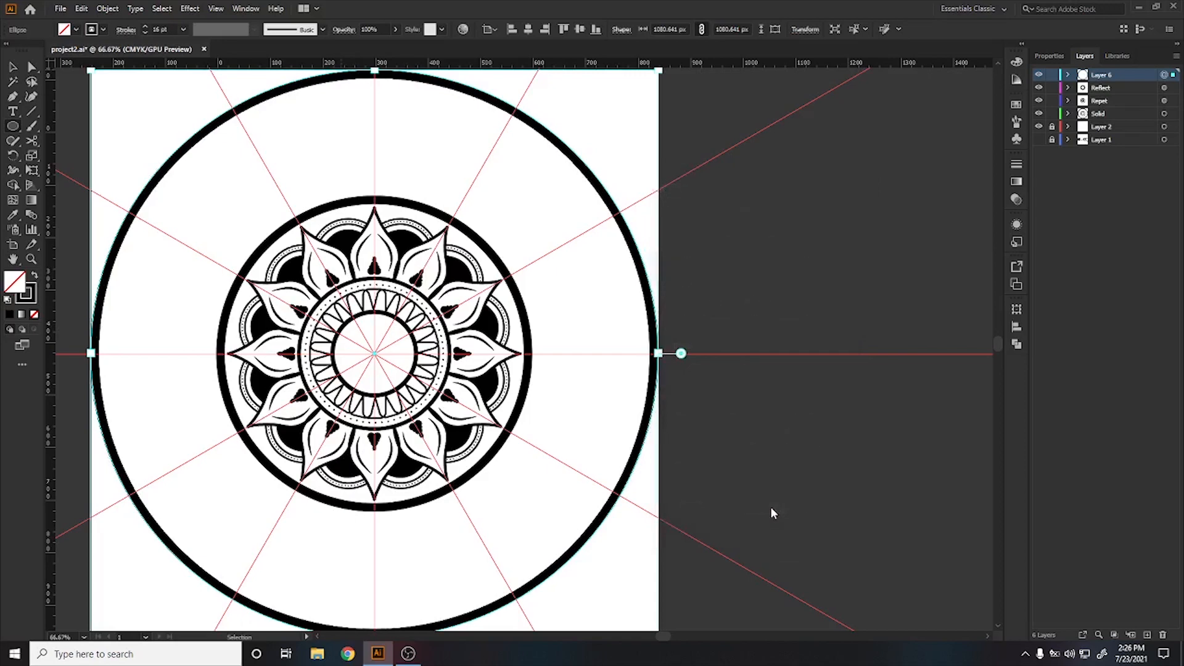
# - Hide the large circle inside the new layer
pyautogui.click(1067, 74)
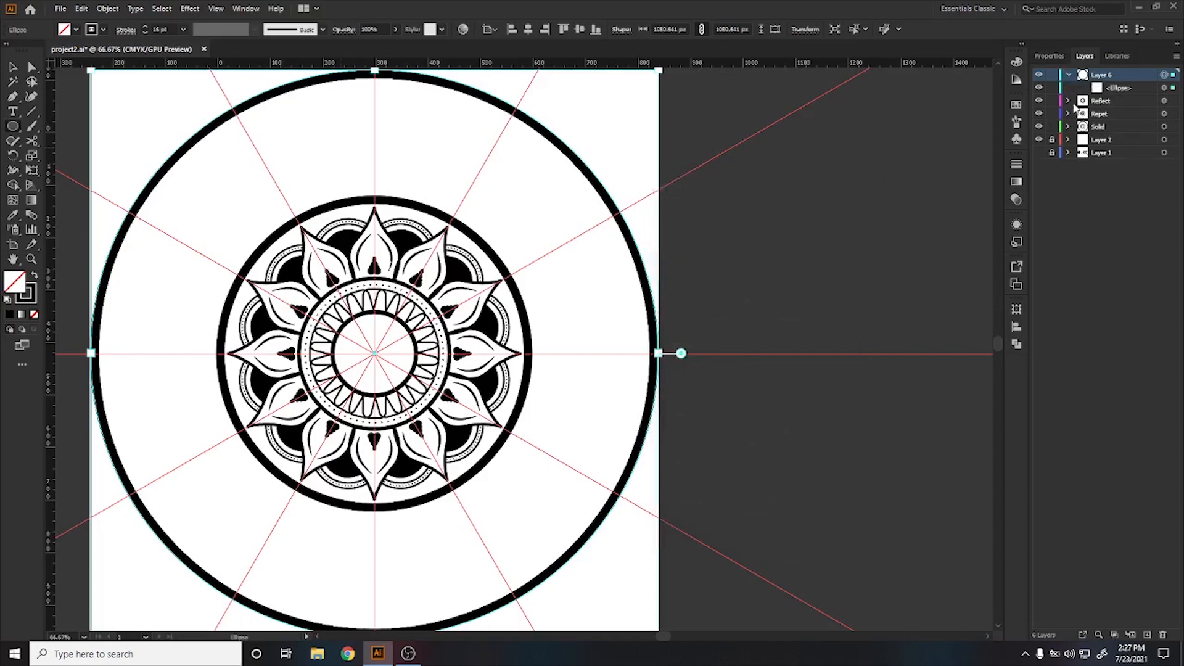
pyautogui.click(1038, 88)
pyautogui.scroll(-3, 493, 431)
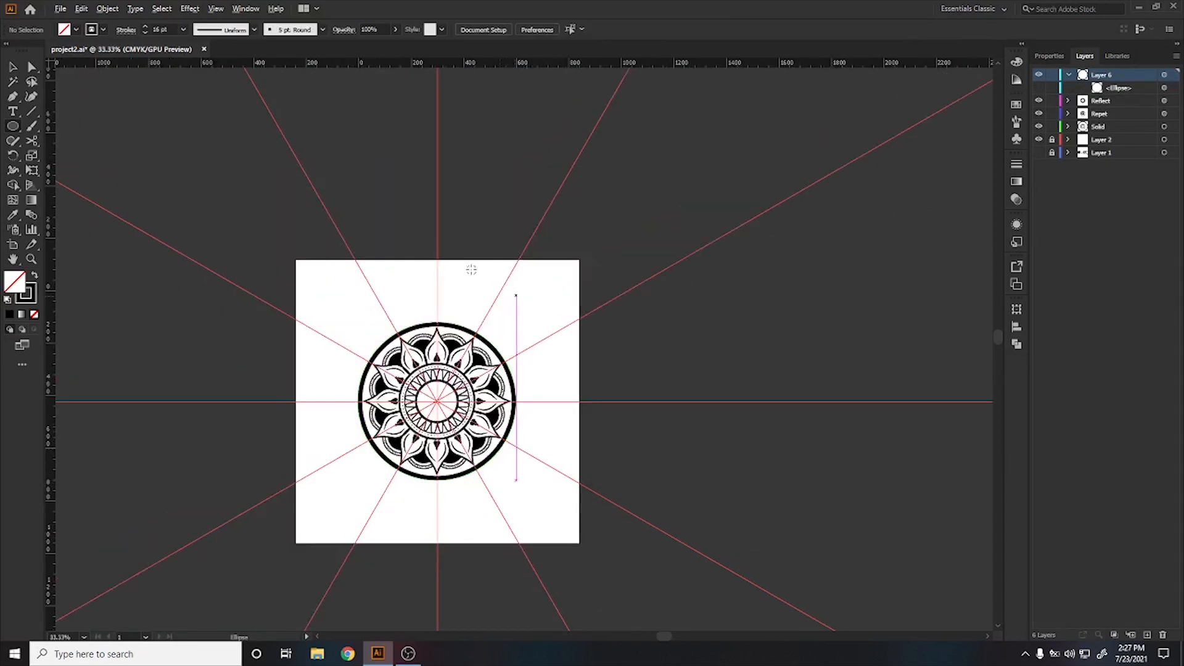
# - Draw a test circle about 209 px wide above the mandala to try the fourfold repeat, and delete it
pyautogui.scroll(6, 470, 267)
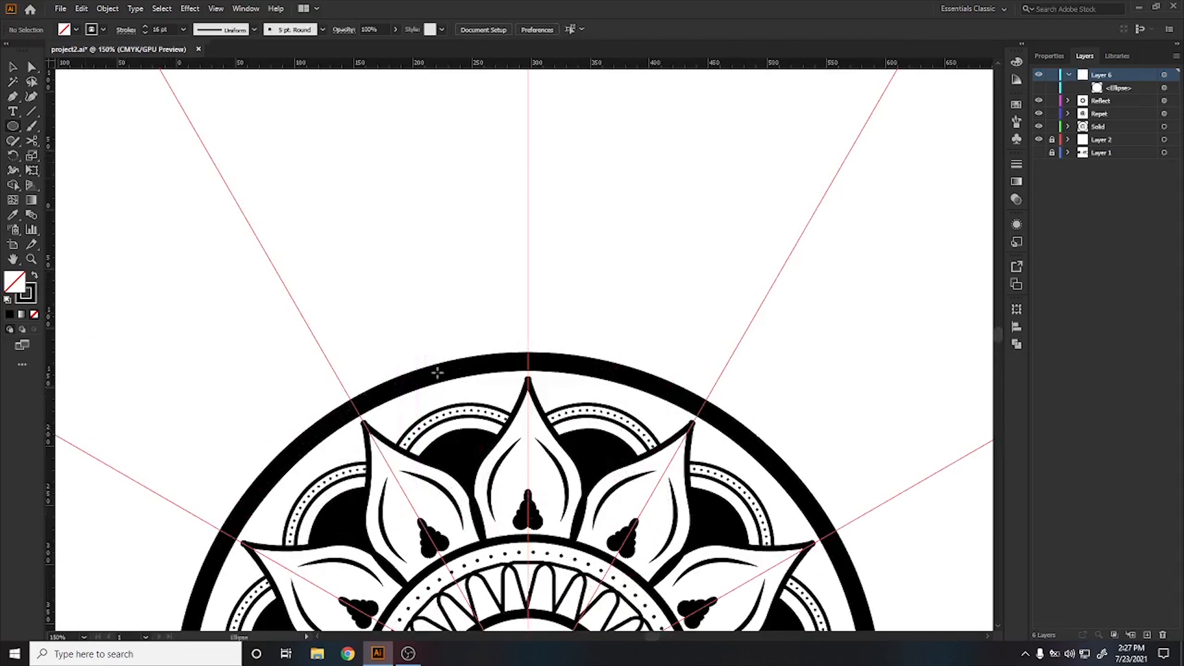
pyautogui.moveTo(528, 267); pyautogui.dragTo(649, 310)
pyautogui.scroll(-5, 454, 290)
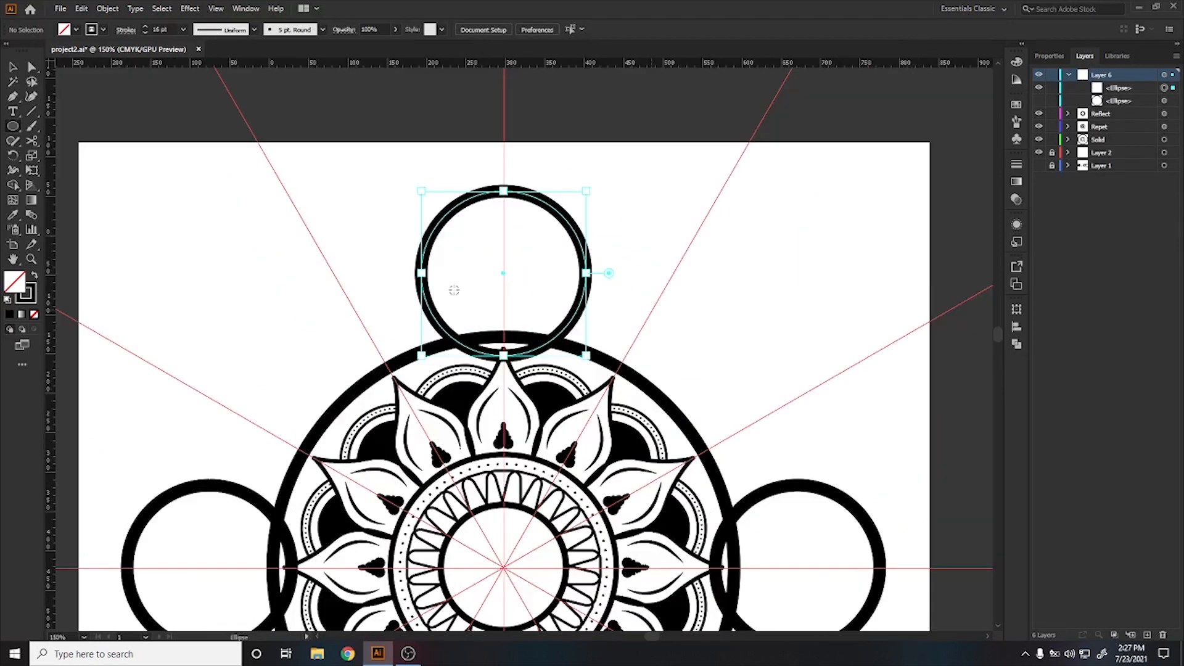
pyautogui.scroll(4, 505, 294)
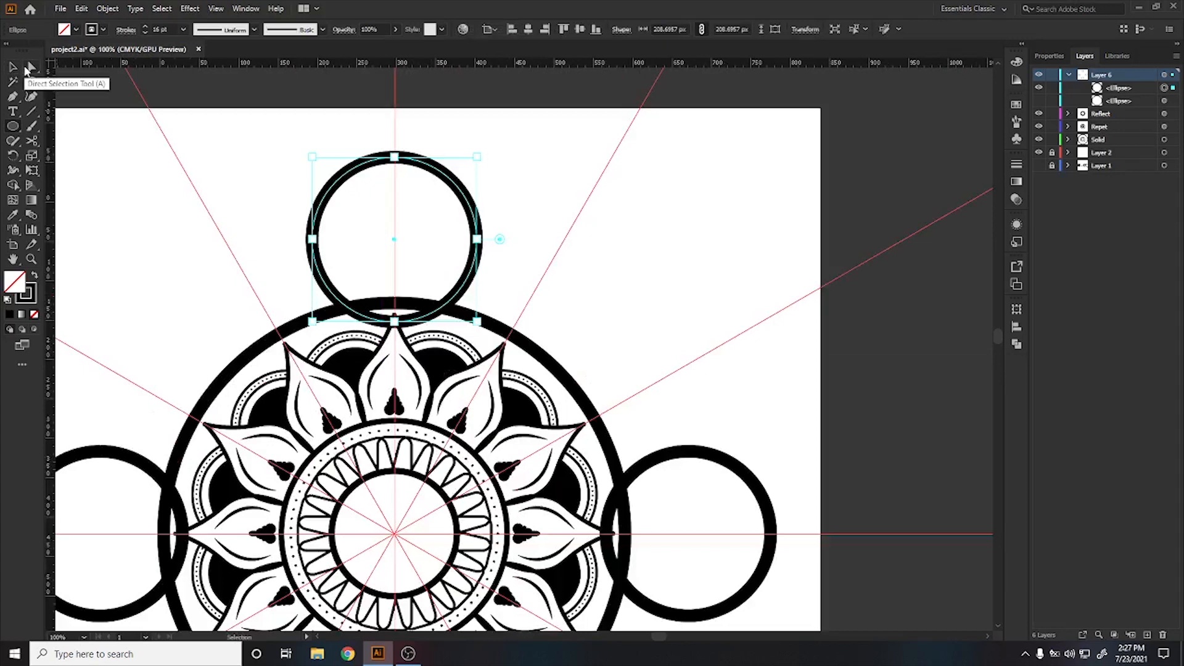
pyautogui.press('Delete')
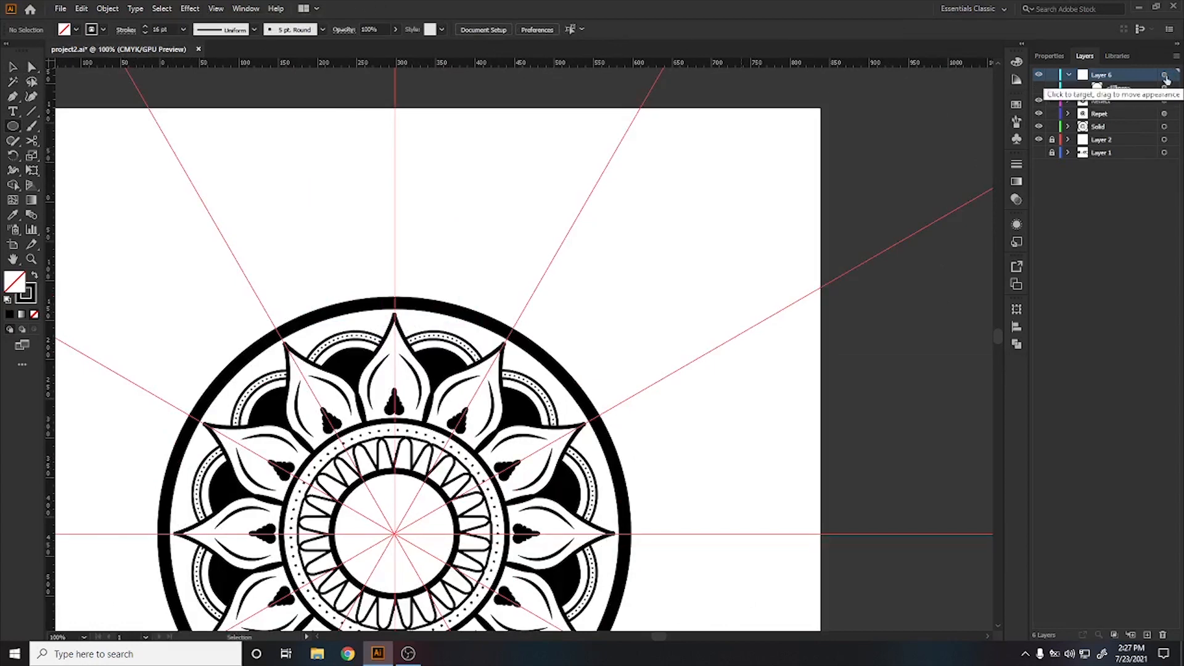
# - Show the large circle again and add a second Transform effect to Layer 6 with Reflect X and 1 copy
pyautogui.click(1038, 88)
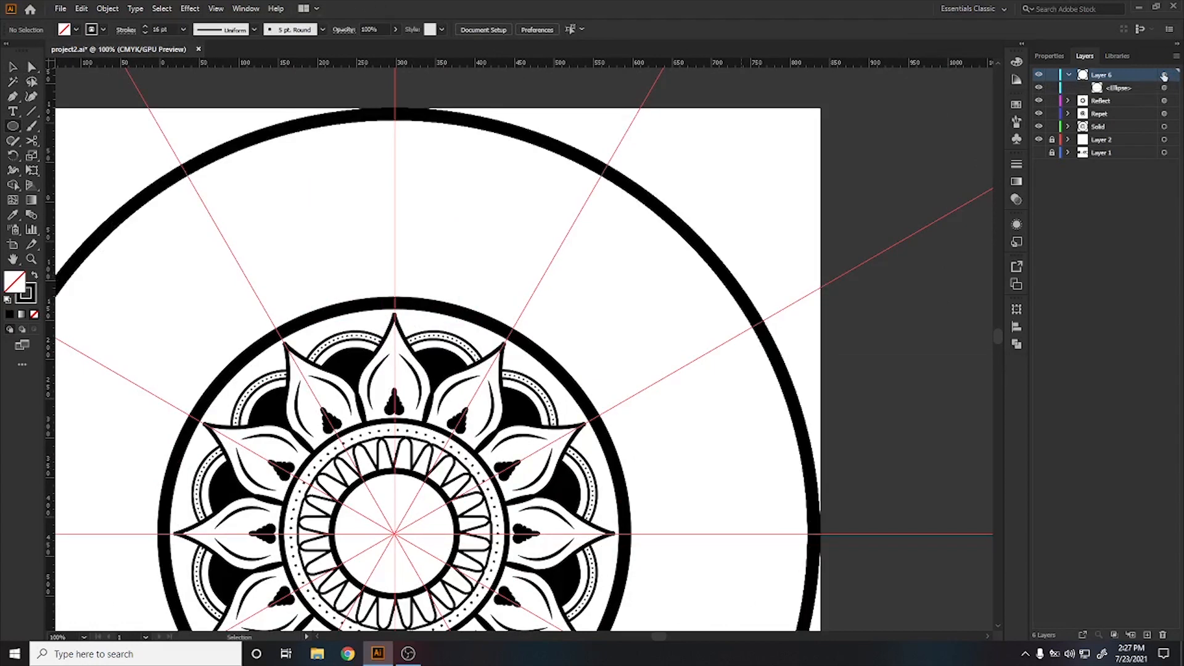
pyautogui.click(1163, 75)
pyautogui.click(189, 9)
pyautogui.moveTo(240, 107)
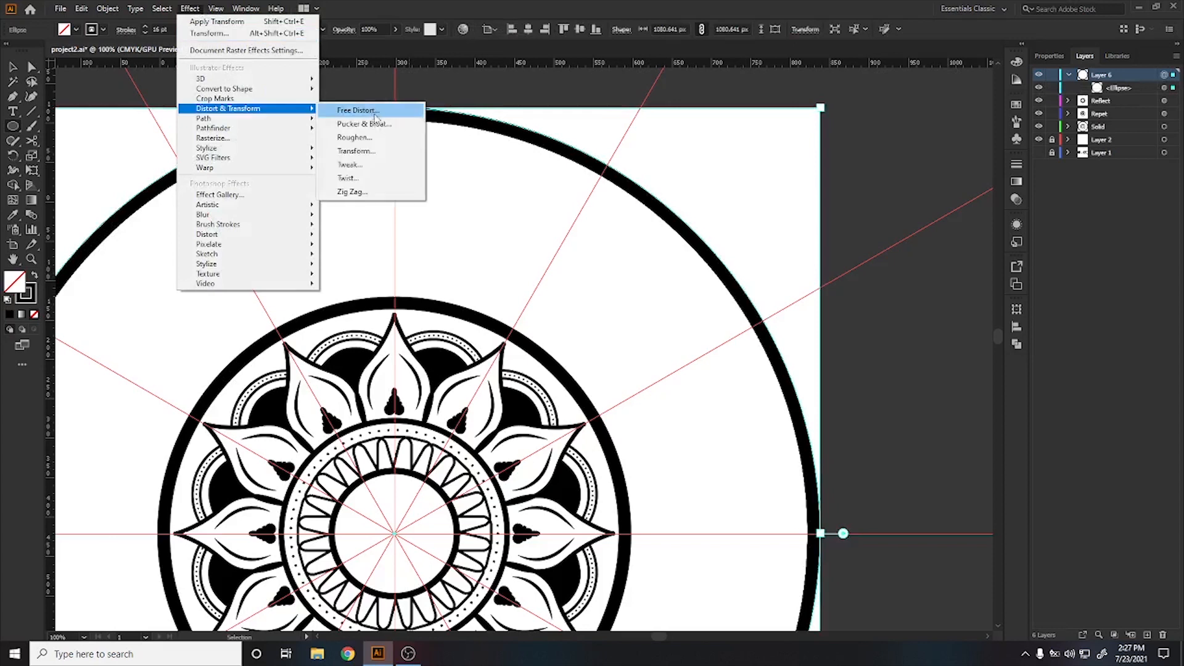
pyautogui.click(342, 154)
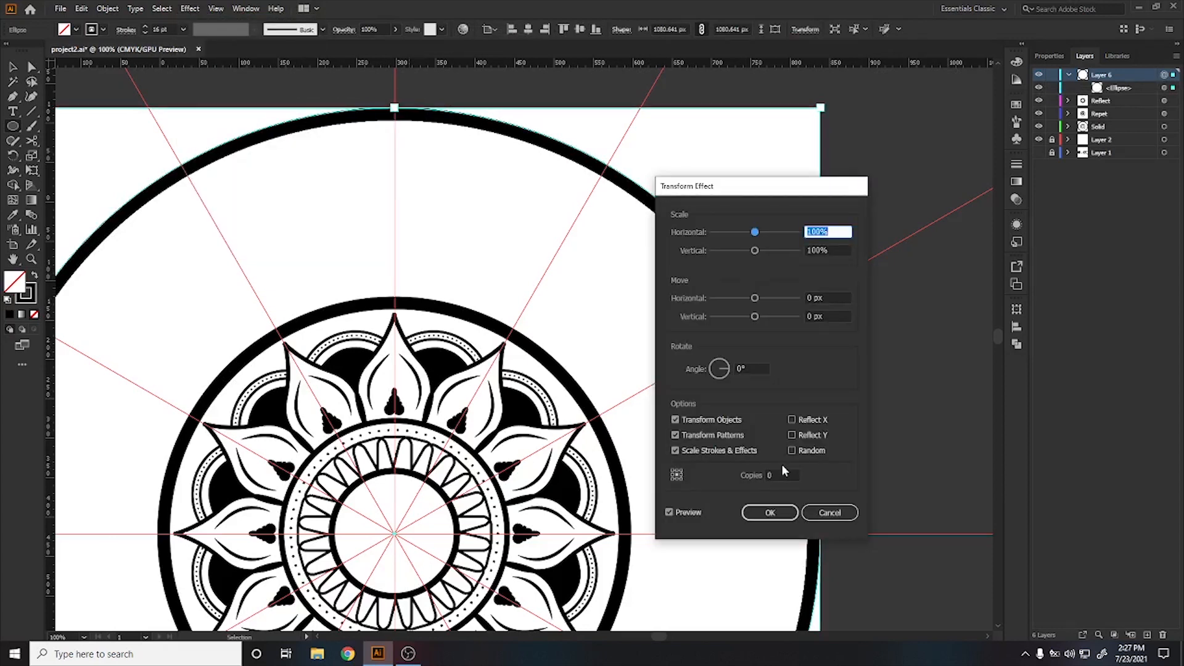
pyautogui.moveTo(777, 477); pyautogui.dragTo(701, 479)
pyautogui.write('1')
pyautogui.click(818, 423)
pyautogui.click(773, 512)
# - Draw a curved half petal above the mandala with the Curvature tool, ending at a tip on the vertical guide
pyautogui.click(13, 127)
pyautogui.click(31, 97)
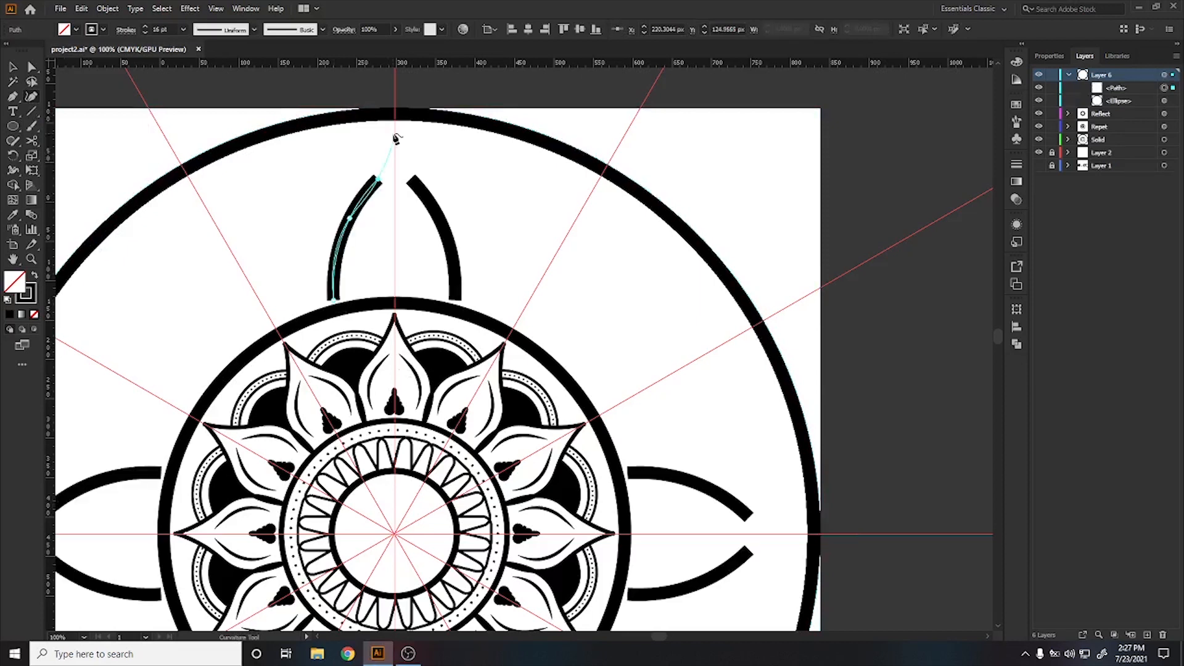
pyautogui.click(394, 134)
# - Reshape the half petal to about 171 px wide and 263 px high, widening its base and side and raising its tip
pyautogui.moveTo(333, 299); pyautogui.dragTo(279, 337)
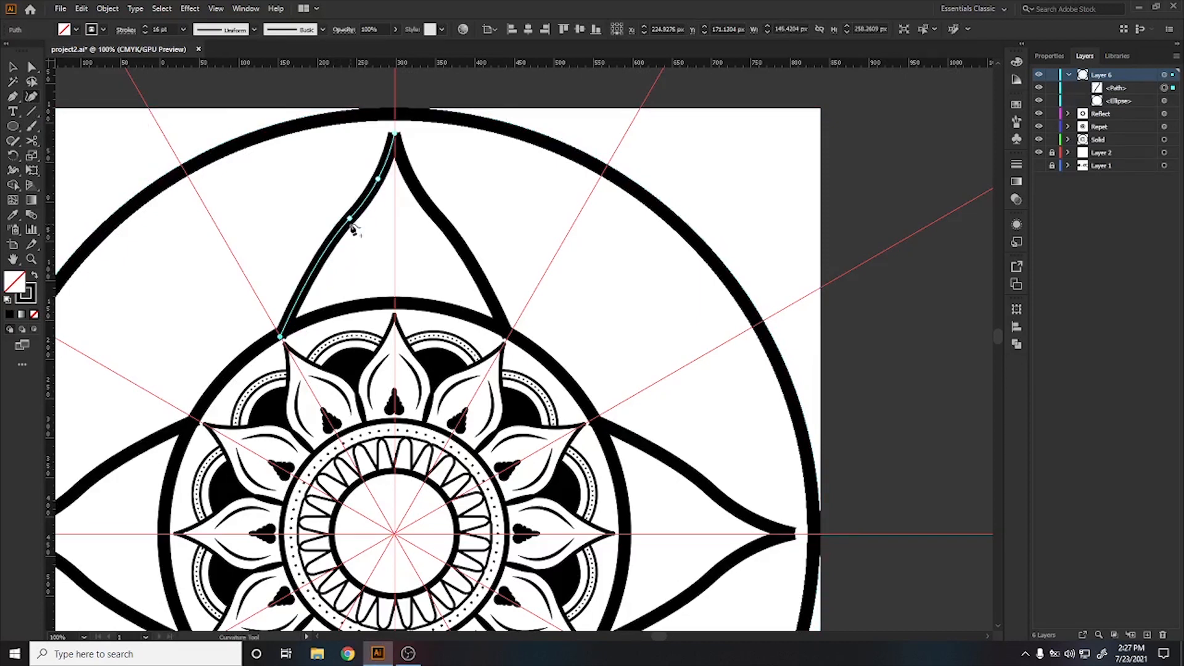
pyautogui.moveTo(350, 220); pyautogui.dragTo(272, 218)
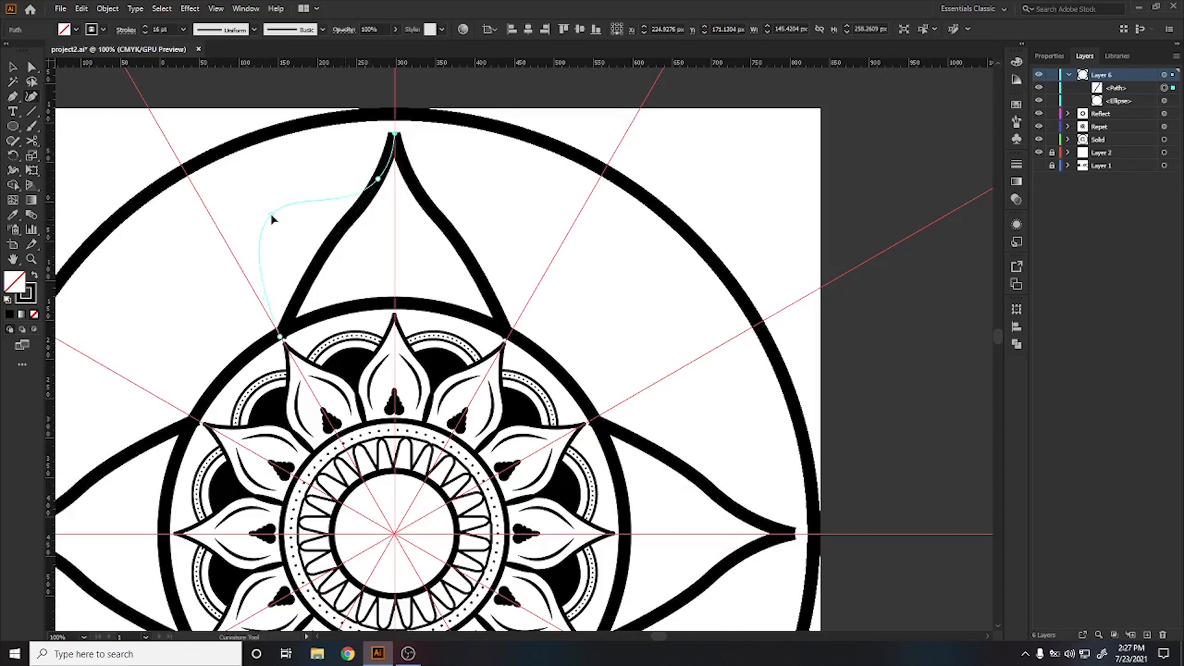
pyautogui.moveTo(378, 180); pyautogui.dragTo(339, 164)
pyautogui.click(395, 130)
pyautogui.press('v')
# - Set the half petal's stroke weight to 5 pt
pyautogui.click(126, 29)
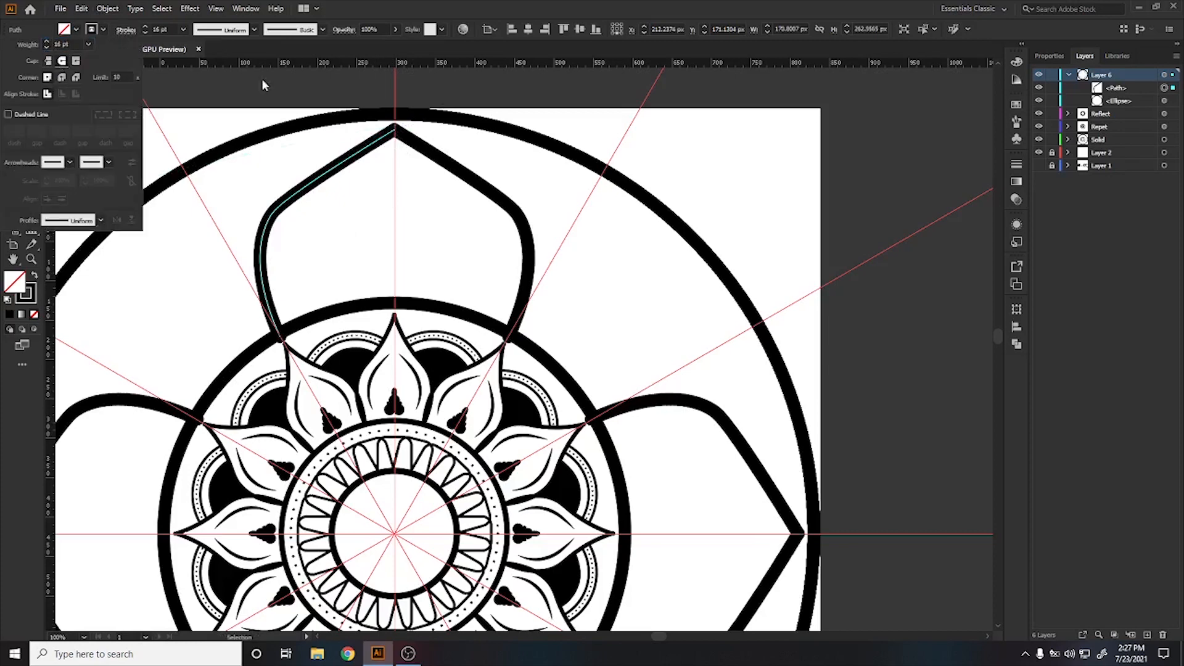
pyautogui.click(409, 192)
pyautogui.hotkey('ctrl', '0')
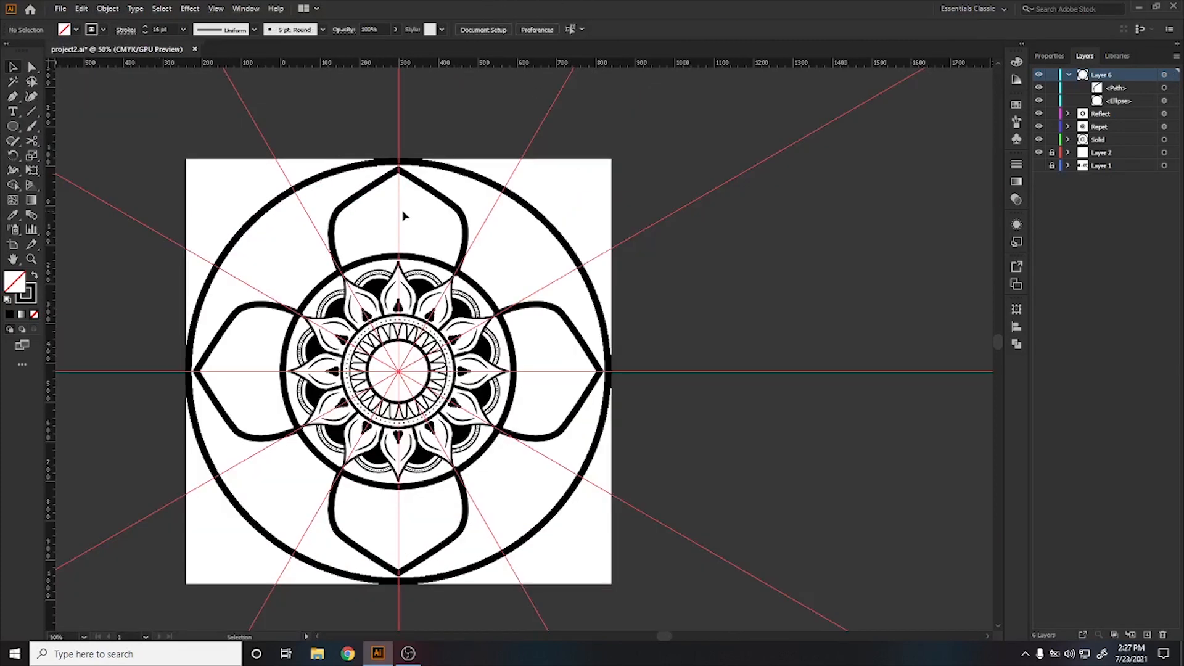
pyautogui.click(347, 207)
pyautogui.click(156, 29)
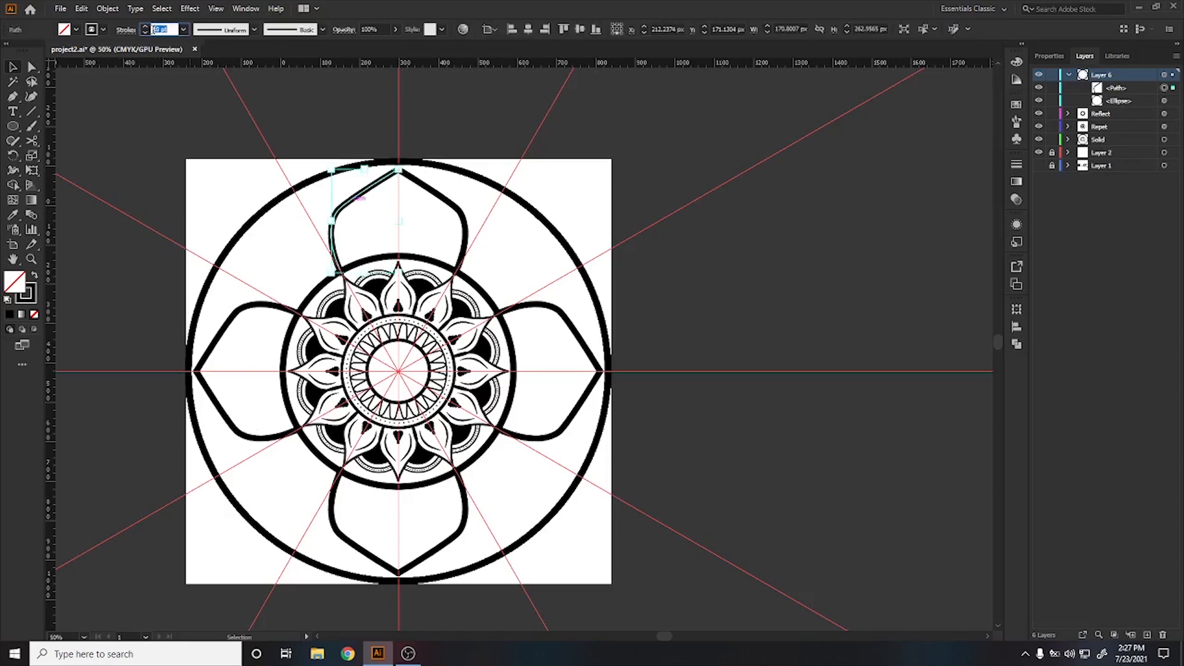
pyautogui.write('5')
pyautogui.press('Return')
pyautogui.click(227, 201)
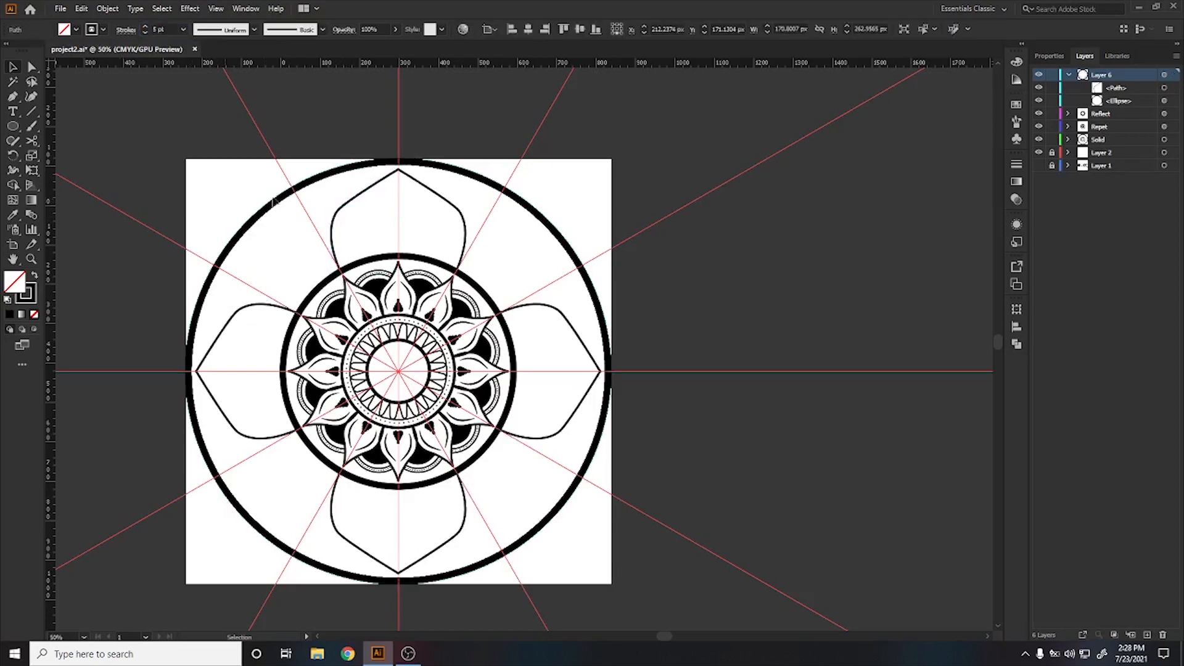
# - Delete the half petal and the large circle from Layer 6
pyautogui.scroll(1, 370, 255)
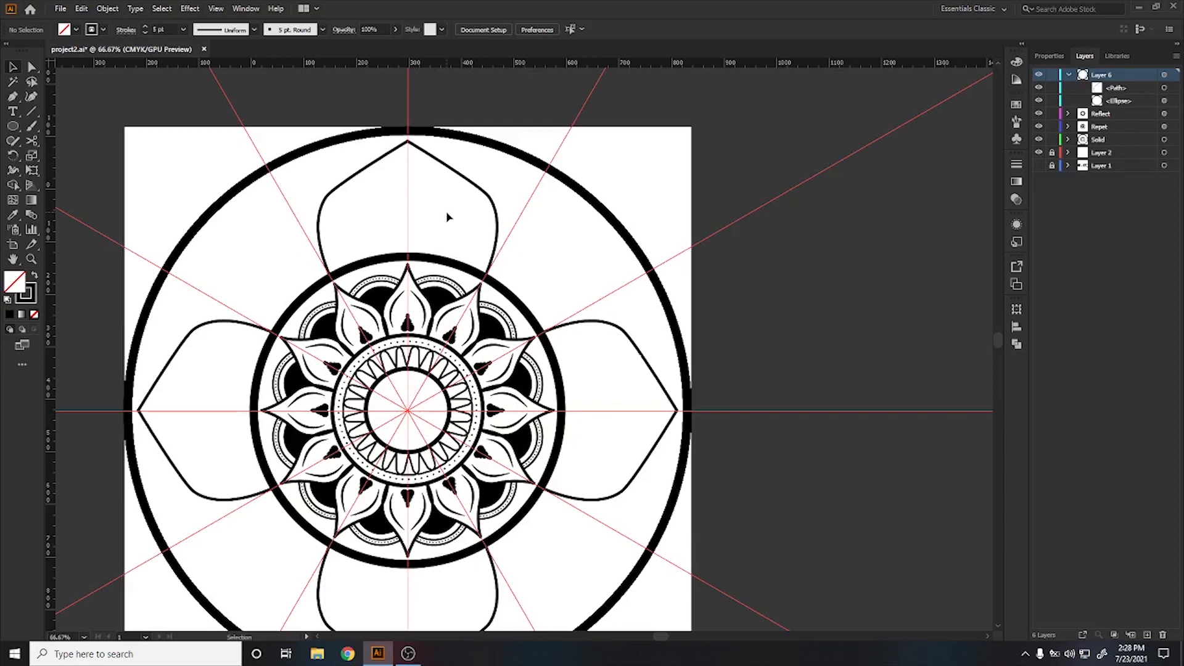
pyautogui.moveTo(464, 191); pyautogui.dragTo(465, 192)
pyautogui.moveTo(306, 175); pyautogui.dragTo(372, 235)
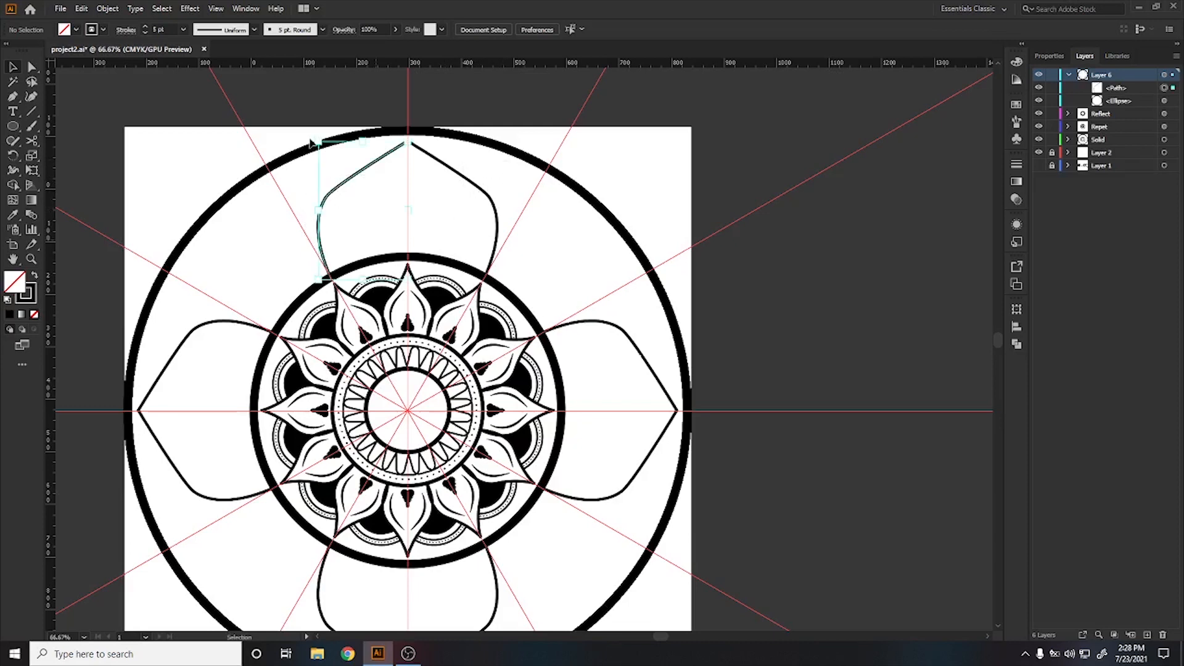
pyautogui.press('Delete')
pyautogui.hotkey('ctrl', 'a')
pyautogui.press('Delete')
pyautogui.press('Delete')
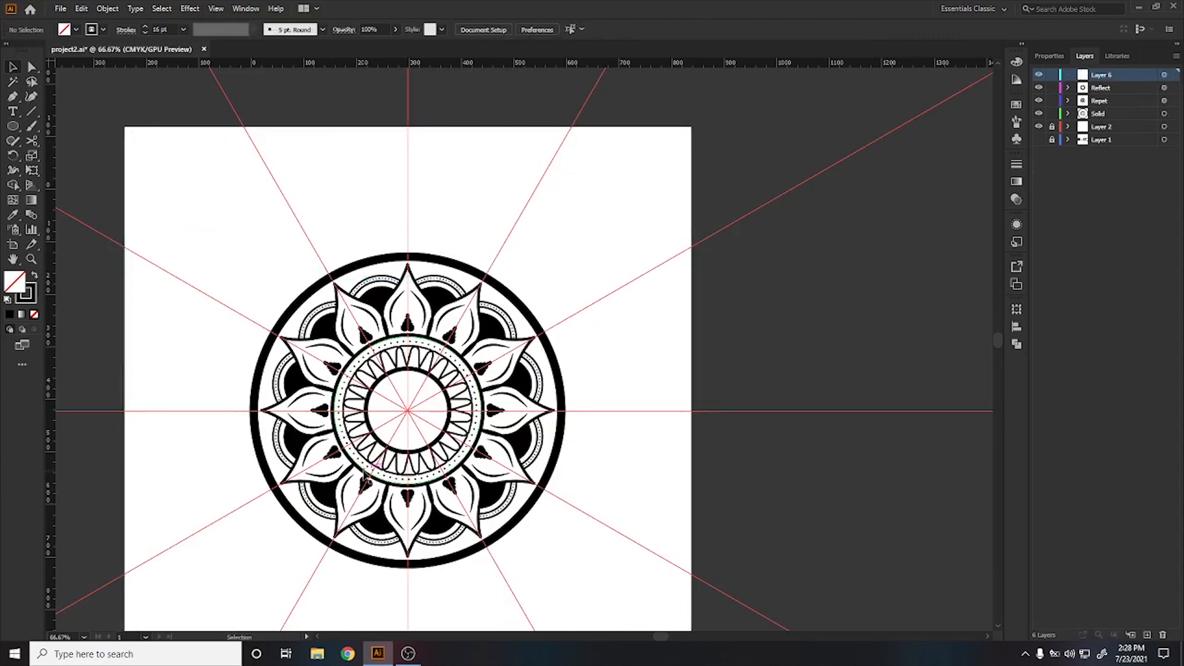
# - Hide Layer 2, which holds the radial guide lines
pyautogui.scroll(2, 370, 473)
pyautogui.scroll(-2, 369, 472)
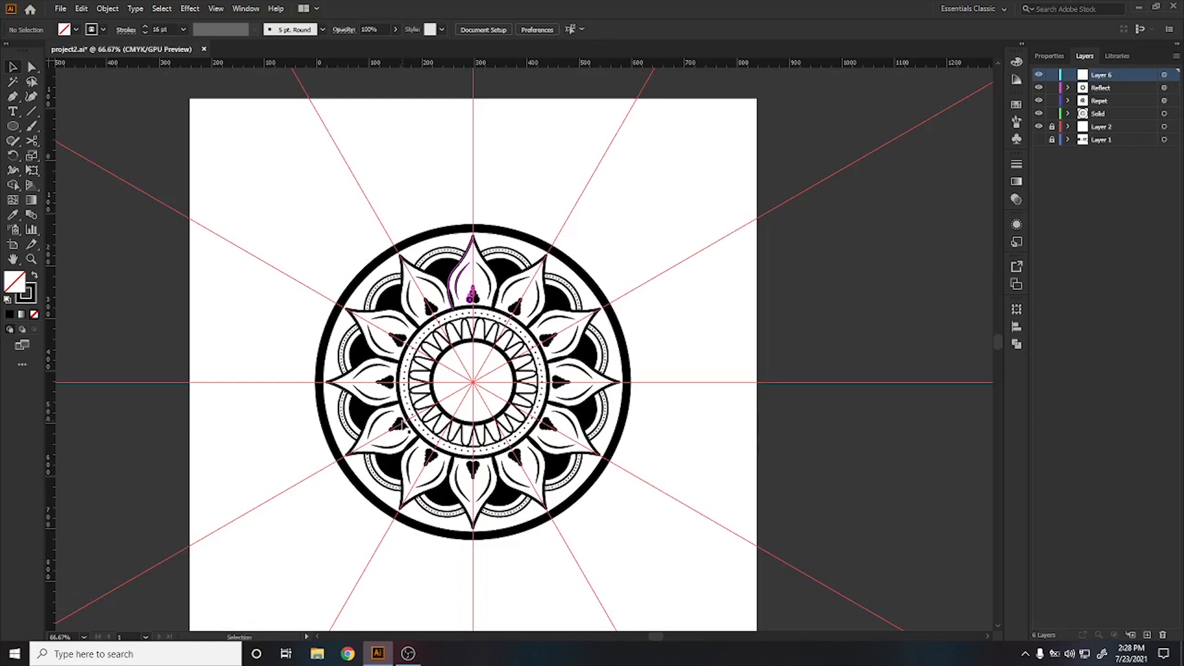
pyautogui.click(1039, 127)
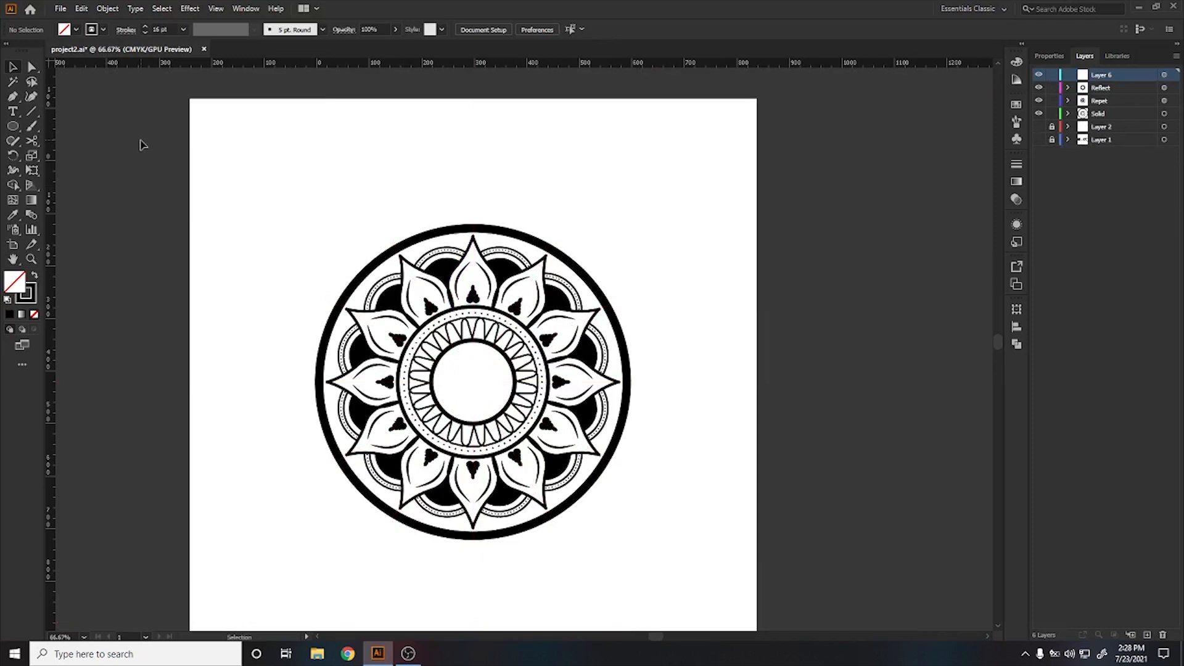
pyautogui.press('a')
pyautogui.press('v')
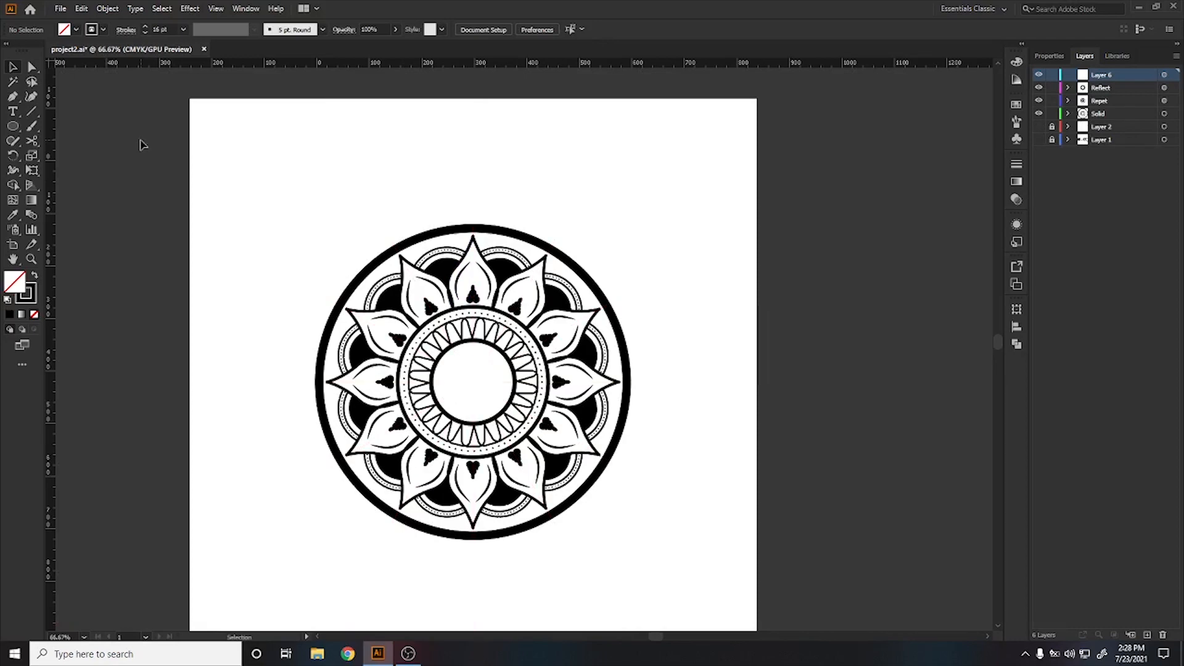